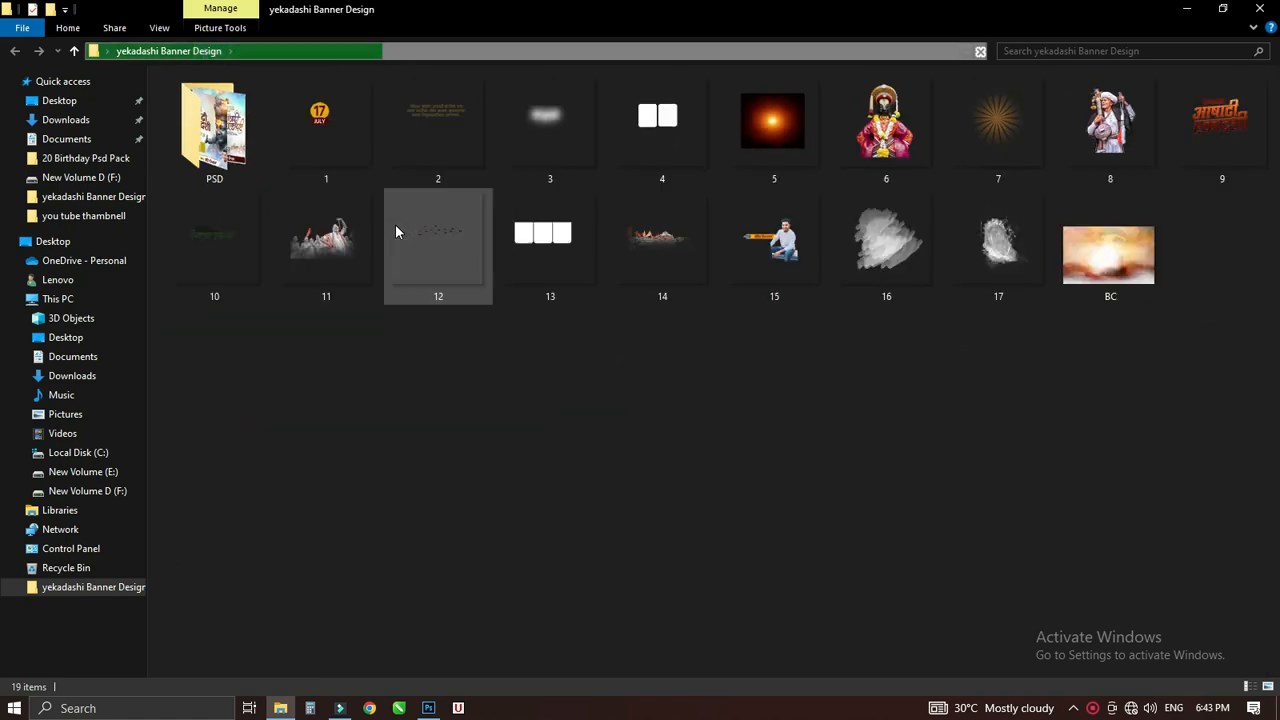
{"action": "right_click", "coordinate": [395, 288]}
{"action": "left_click", "coordinate": [429, 355]}
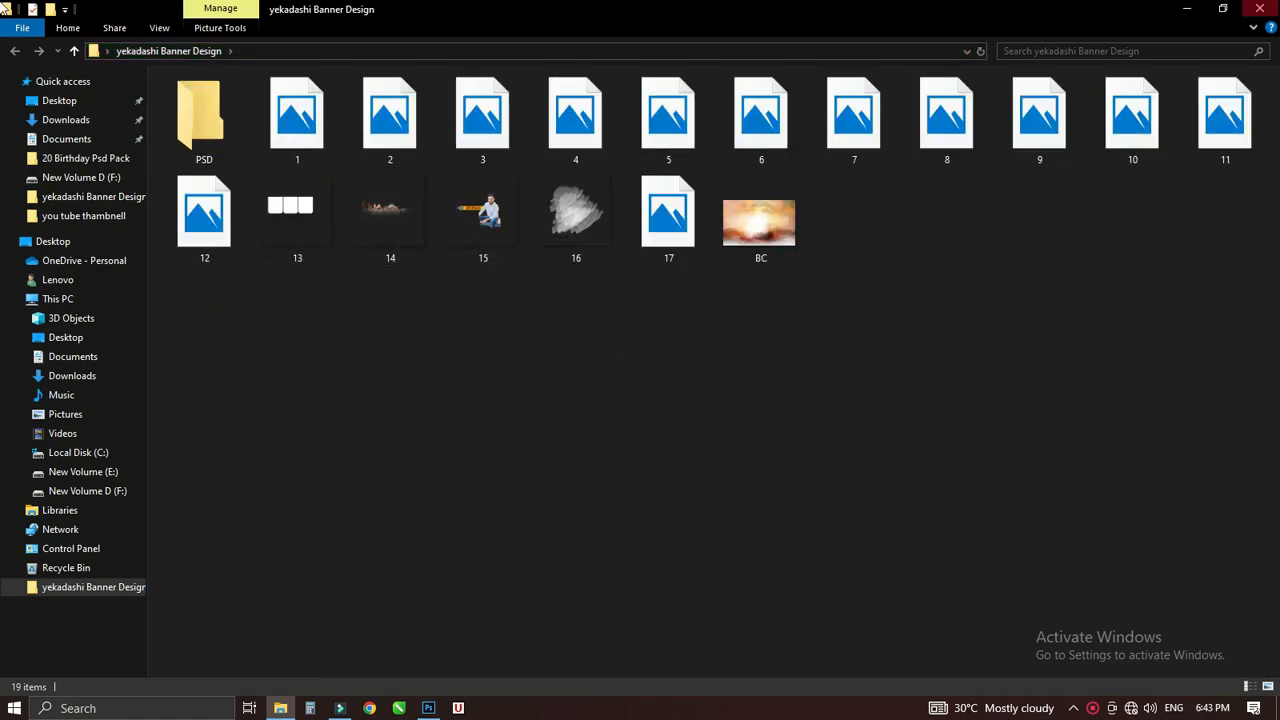
{"action": "key", "text": "super+d"}
{"action": "right_click", "coordinate": [185, 278]}
{"action": "left_click", "coordinate": [211, 323]}
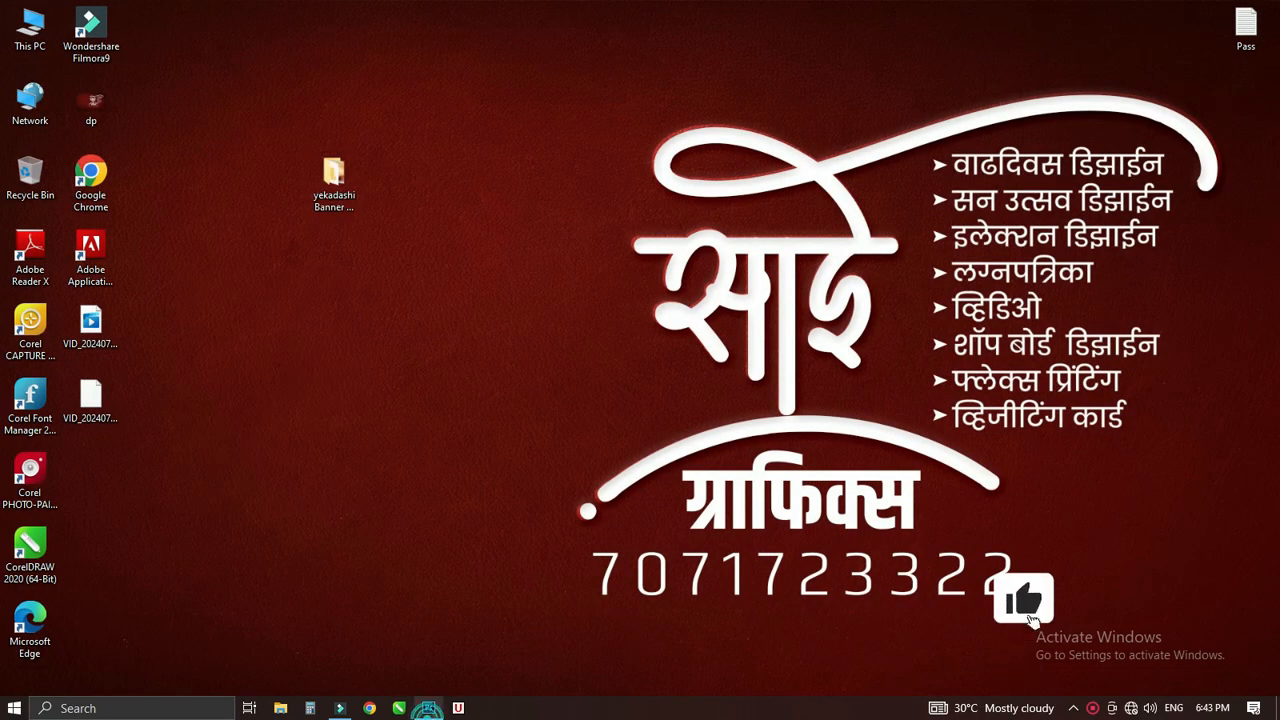
Step: Switch to Photoshop and create a new 2000 x 2000 pixel RGB document at 150 pixels/inch with a white background
{"action": "left_click", "coordinate": [428, 708]}
{"action": "left_click", "coordinate": [44, 11]}
{"action": "left_click", "coordinate": [55, 40]}
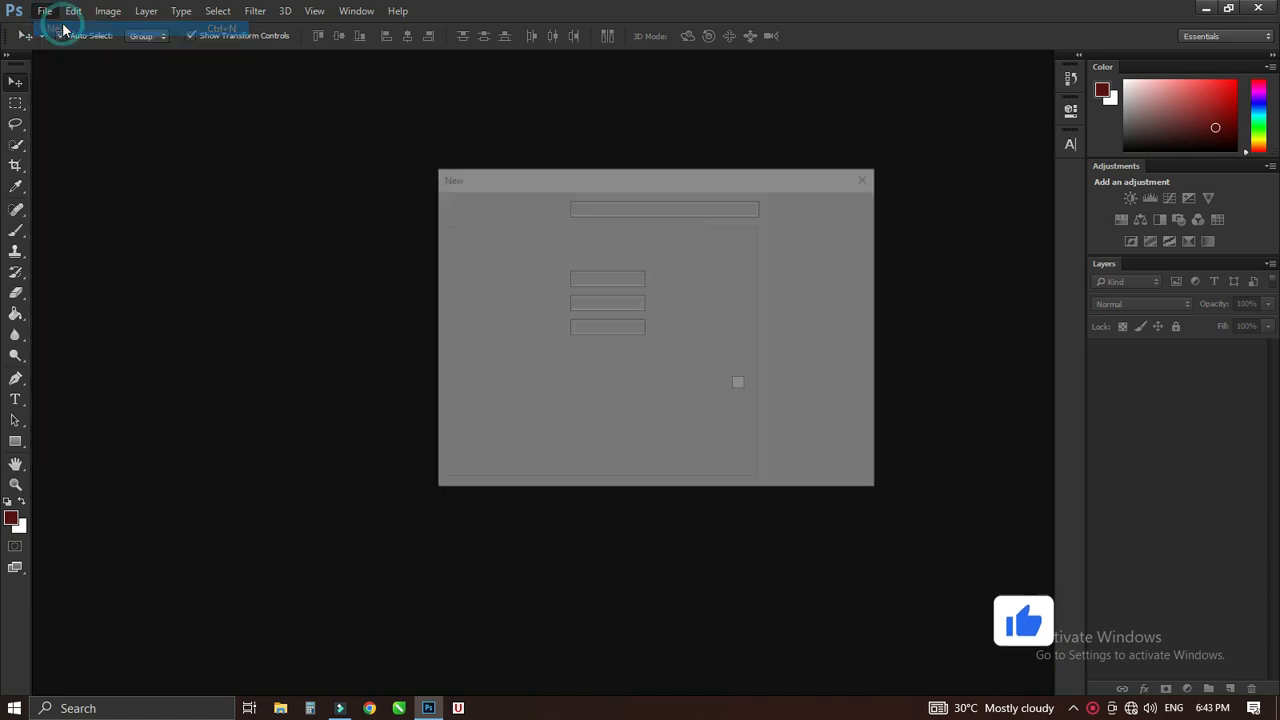
{"action": "double_click", "coordinate": [618, 277]}
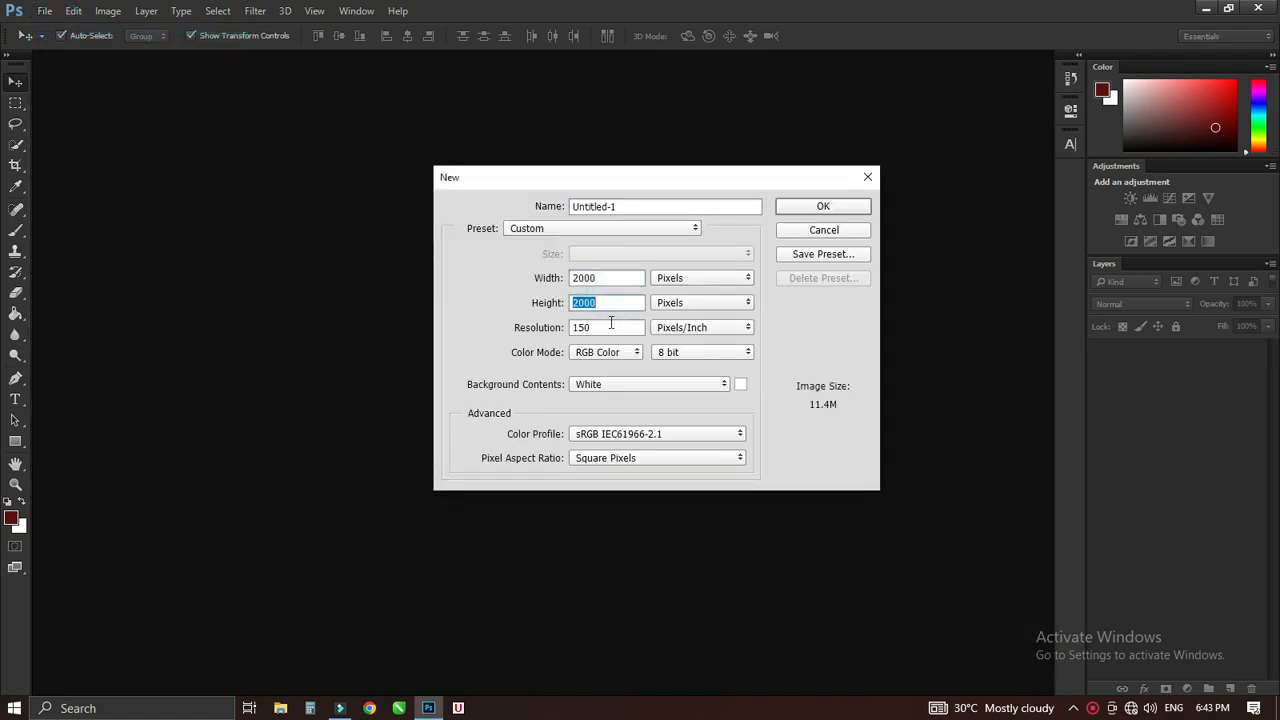
{"action": "left_click", "coordinate": [780, 212]}
Step: Reshape the canvas with the Crop tool into a landscape format about 18.4 in wide and 12.7 in high
{"action": "key", "text": "z"}
{"action": "mouse_move", "coordinate": [523, 306]}
{"action": "left_mouse_down"}
{"action": "mouse_move", "coordinate": [591, 337]}
{"action": "mouse_move", "coordinate": [514, 321]}
{"action": "left_mouse_up"}
{"action": "left_click", "coordinate": [514, 321]}
{"action": "key", "text": "c"}
{"action": "left_click_drag", "start_coordinate": [748, 393], "coordinate": [820, 385]}
{"action": "left_click_drag", "start_coordinate": [546, 194], "coordinate": [540, 191]}
{"action": "key", "text": "Return"}
{"action": "key", "text": "v"}
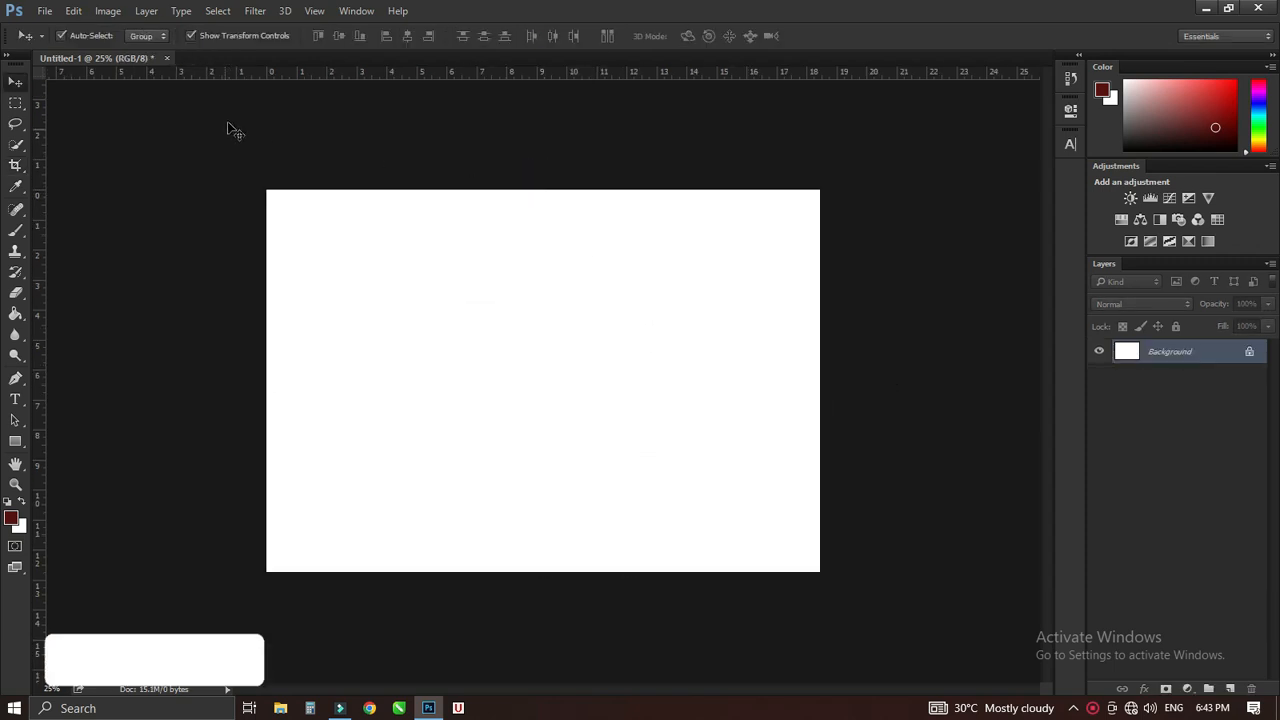
Step: Open the BC background image from the yekadashi Banner Design folder
{"action": "left_click", "coordinate": [45, 11]}
{"action": "left_click", "coordinate": [55, 42]}
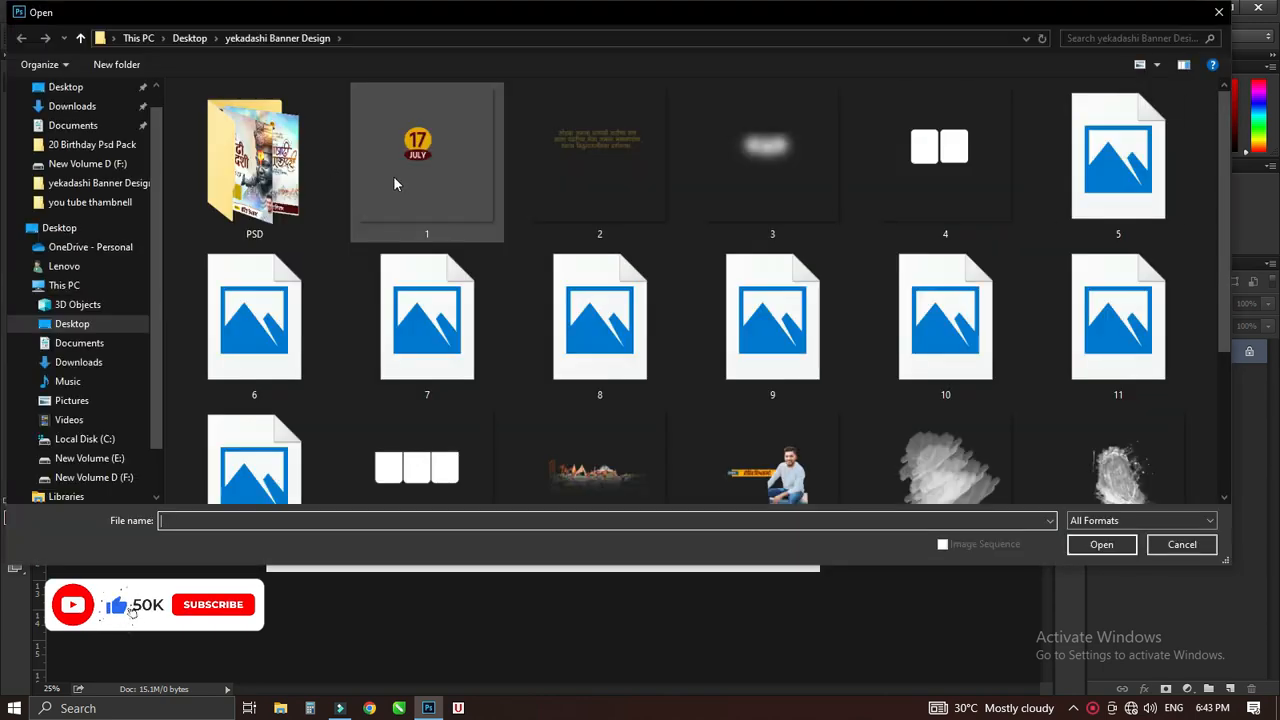
{"action": "scroll", "coordinate": [422, 203], "scroll_direction": "down", "scroll_amount": 3}
{"action": "double_click", "coordinate": [213, 439]}
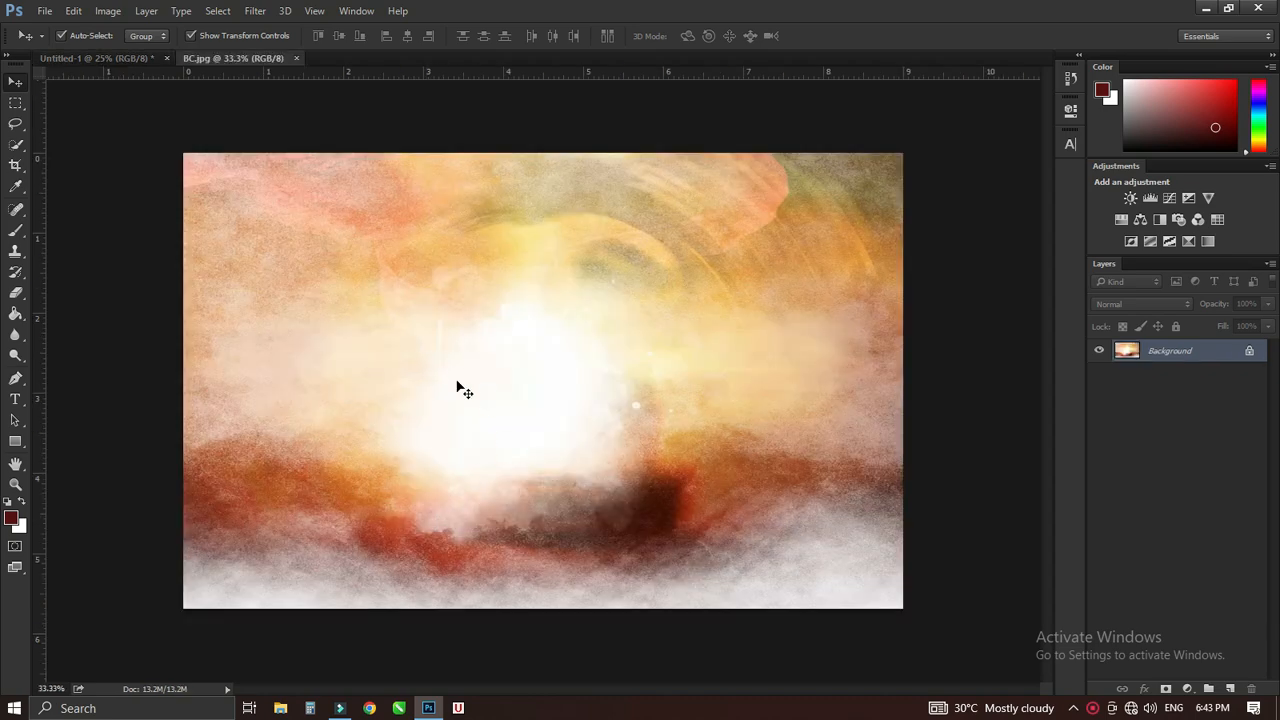
Step: Examine the BC background image up close and as a whole
{"action": "key", "text": "z"}
{"action": "left_click_drag", "start_coordinate": [463, 375], "coordinate": [486, 392]}
{"action": "left_click_drag", "start_coordinate": [316, 343], "coordinate": [346, 357]}
{"action": "key", "text": "space"}
{"action": "left_click_drag", "start_coordinate": [346, 357], "coordinate": [50, 447]}
{"action": "left_click_drag", "start_coordinate": [760, 474], "coordinate": [662, 302]}
{"action": "left_click_drag", "start_coordinate": [689, 470], "coordinate": [623, 452]}
{"action": "left_click", "coordinate": [642, 355], "text": "alt"}
{"action": "left_click", "coordinate": [643, 355], "text": "alt"}
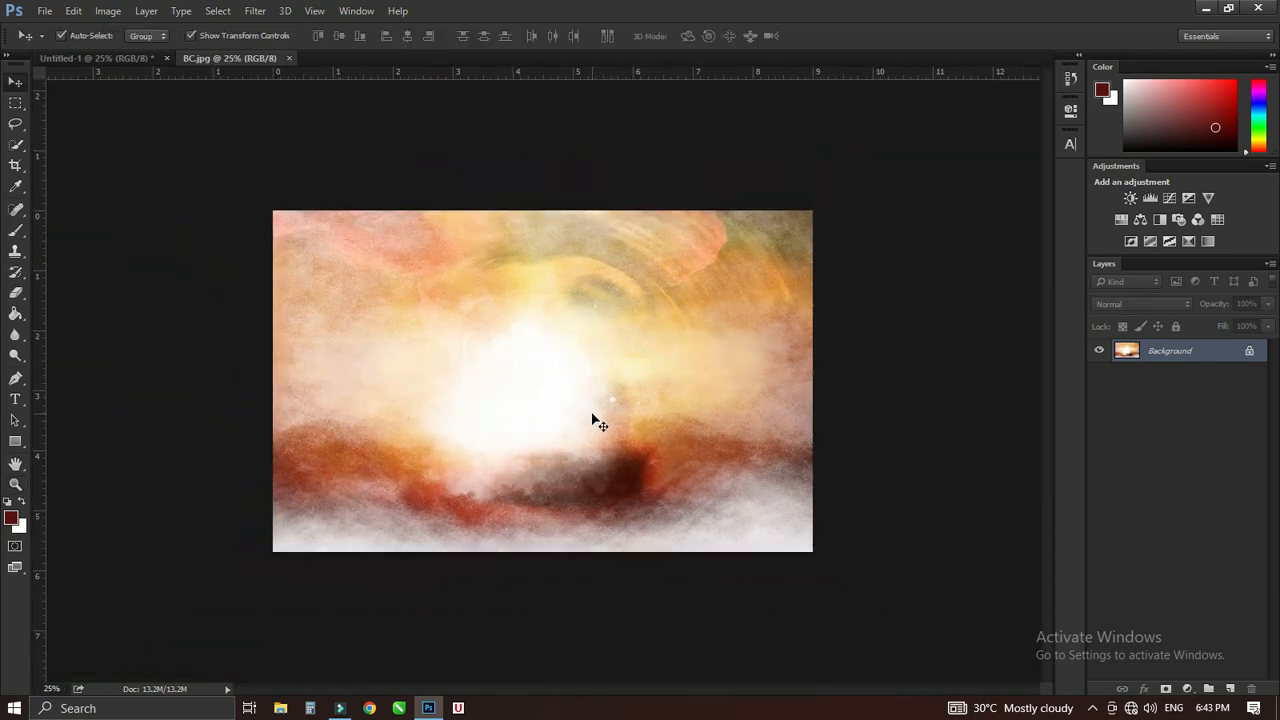
{"action": "mouse_move", "coordinate": [557, 374]}
{"action": "left_mouse_down"}
{"action": "mouse_move", "coordinate": [577, 391]}
{"action": "mouse_move", "coordinate": [551, 380]}
{"action": "left_mouse_up"}
{"action": "key", "text": "v"}
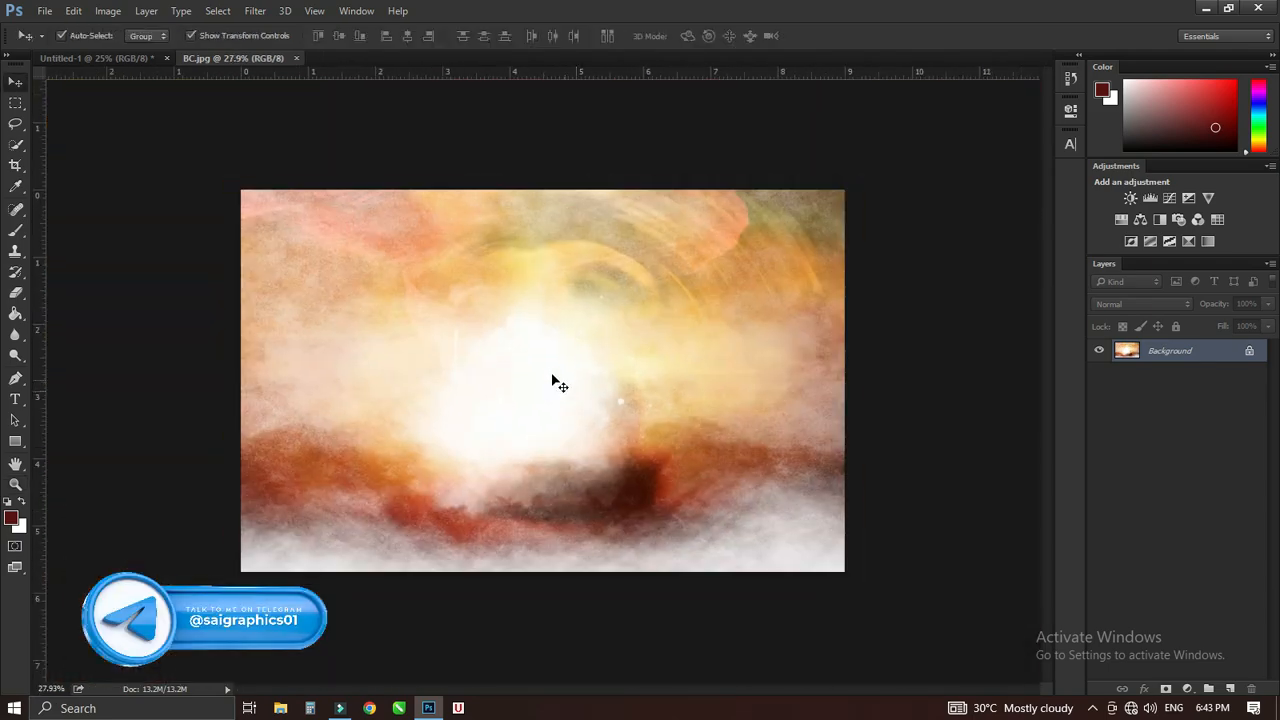
Step: Copy the BC image into the Untitled-1 document and centre it on the canvas
{"action": "left_click", "coordinate": [151, 62]}
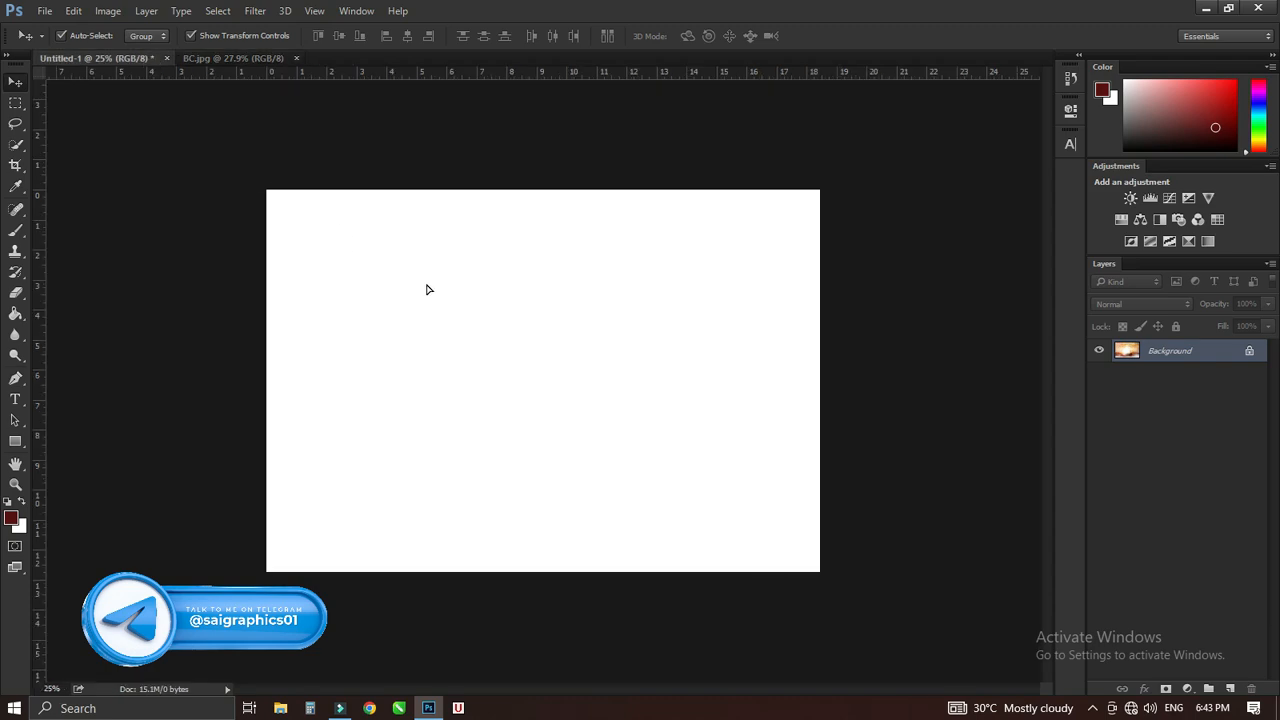
{"action": "left_click_drag", "start_coordinate": [427, 289], "coordinate": [425, 284]}
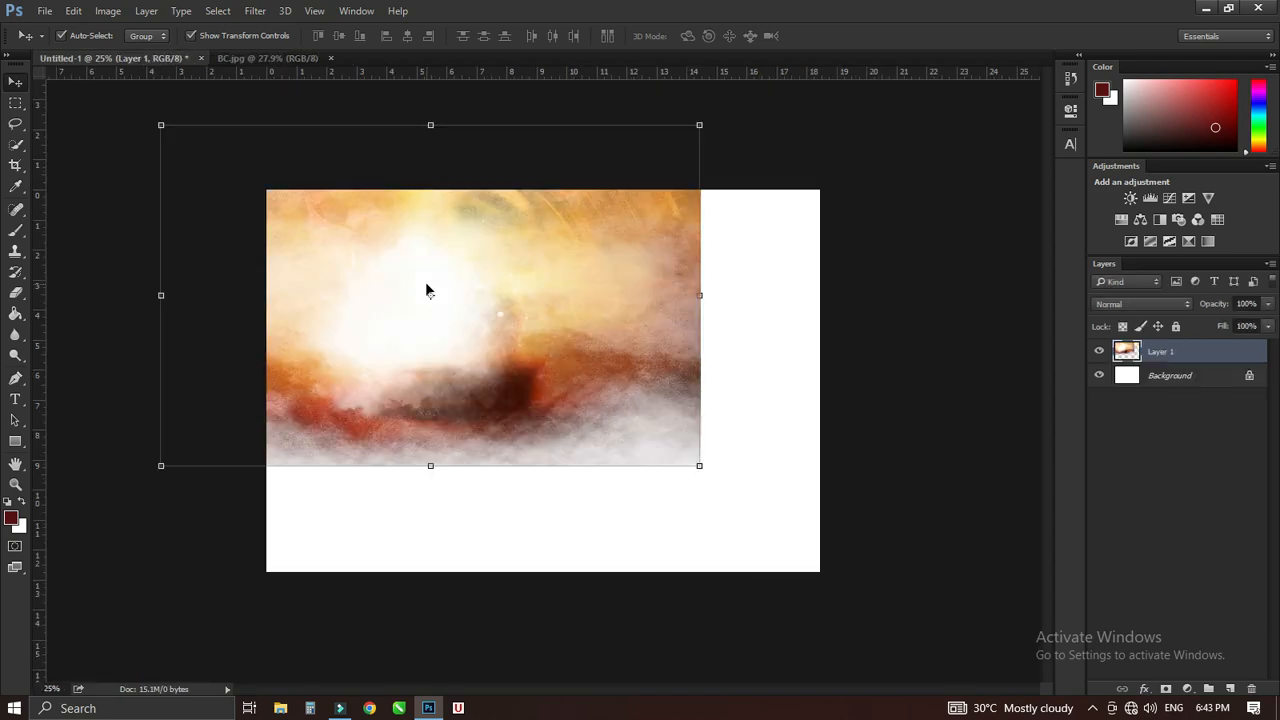
{"action": "left_click_drag", "start_coordinate": [481, 324], "coordinate": [594, 420]}
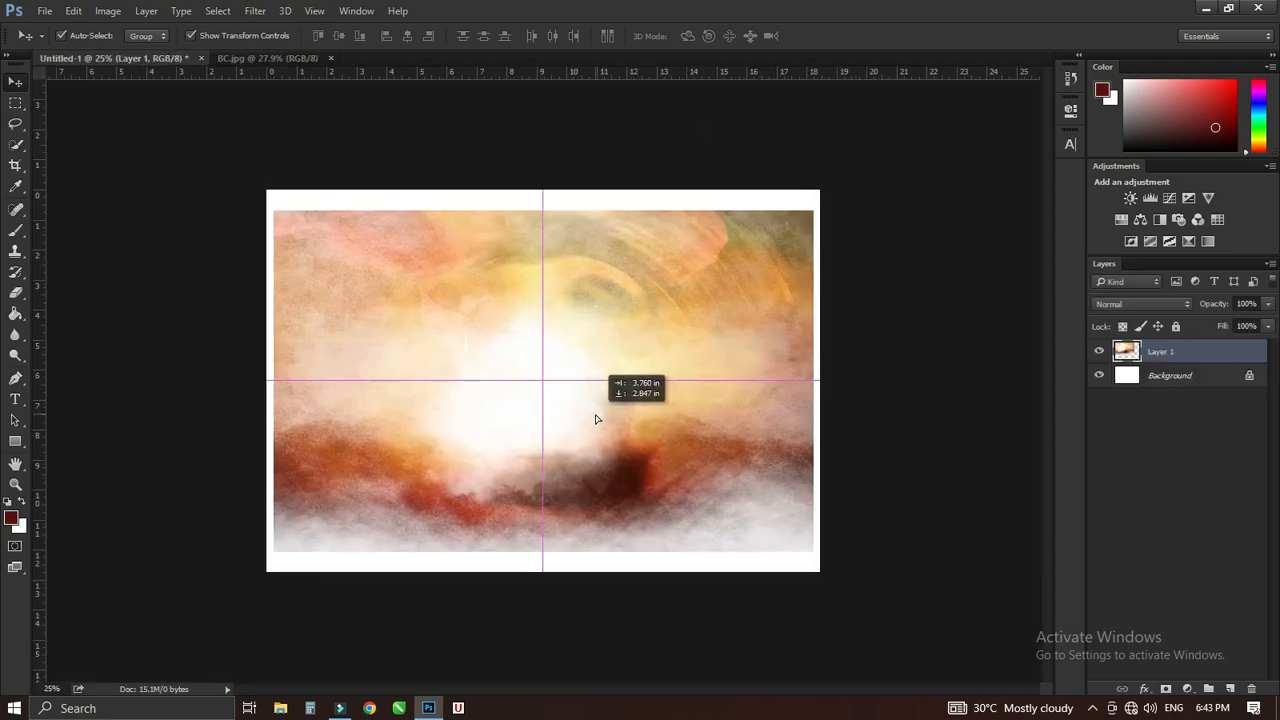
Step: Scale the background image about its centre to about 103% so it spans the full canvas width
{"action": "key", "text": "ctrl+t"}
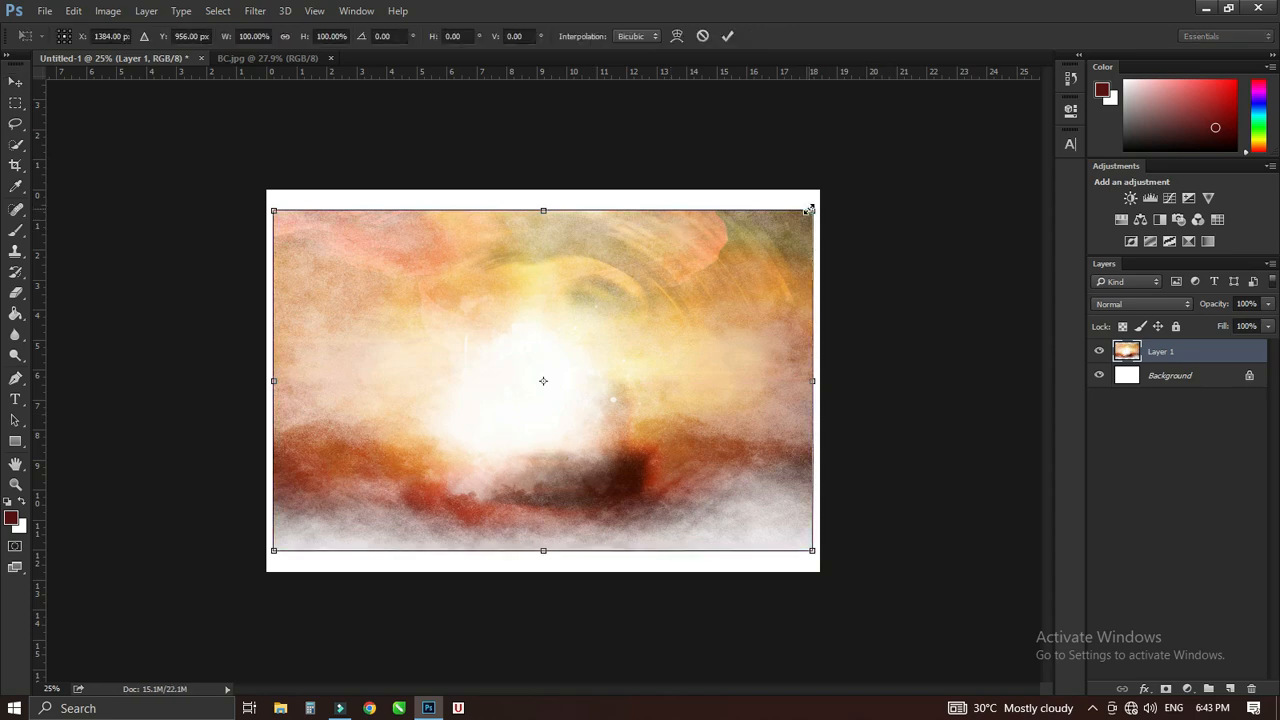
{"action": "left_click_drag", "start_coordinate": [810, 209], "coordinate": [821, 203]}
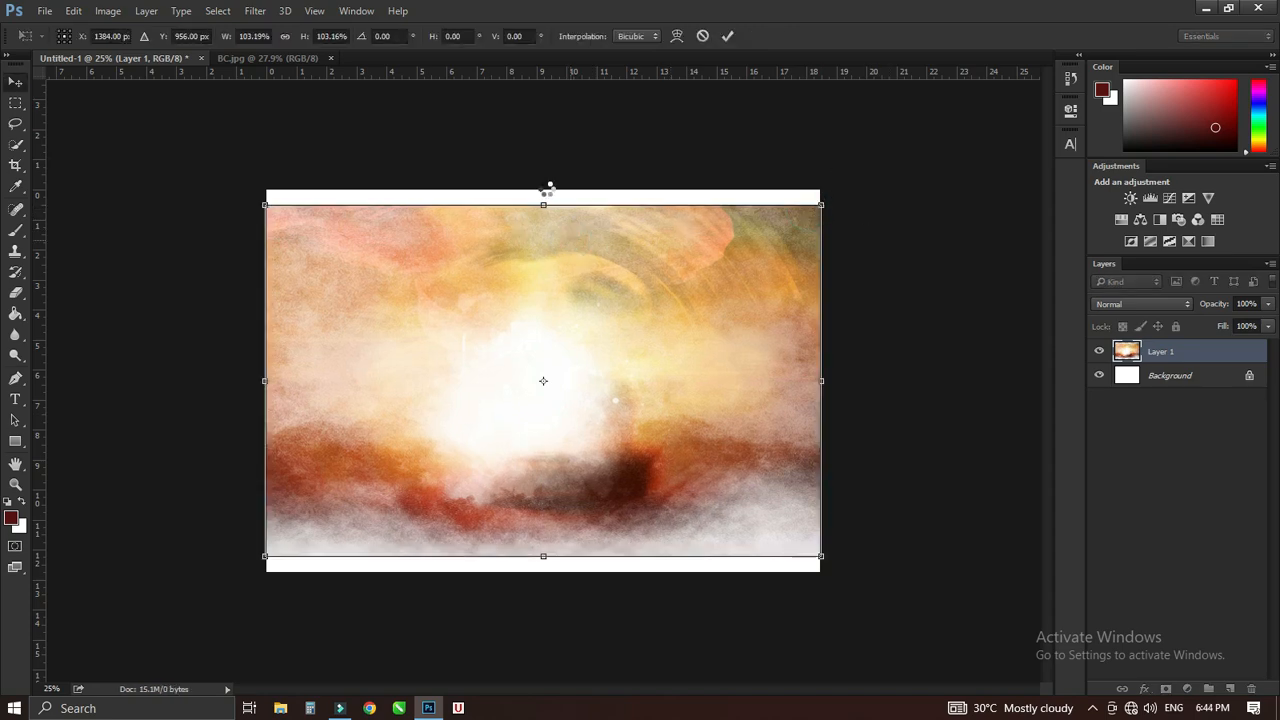
{"action": "key", "text": "Return"}
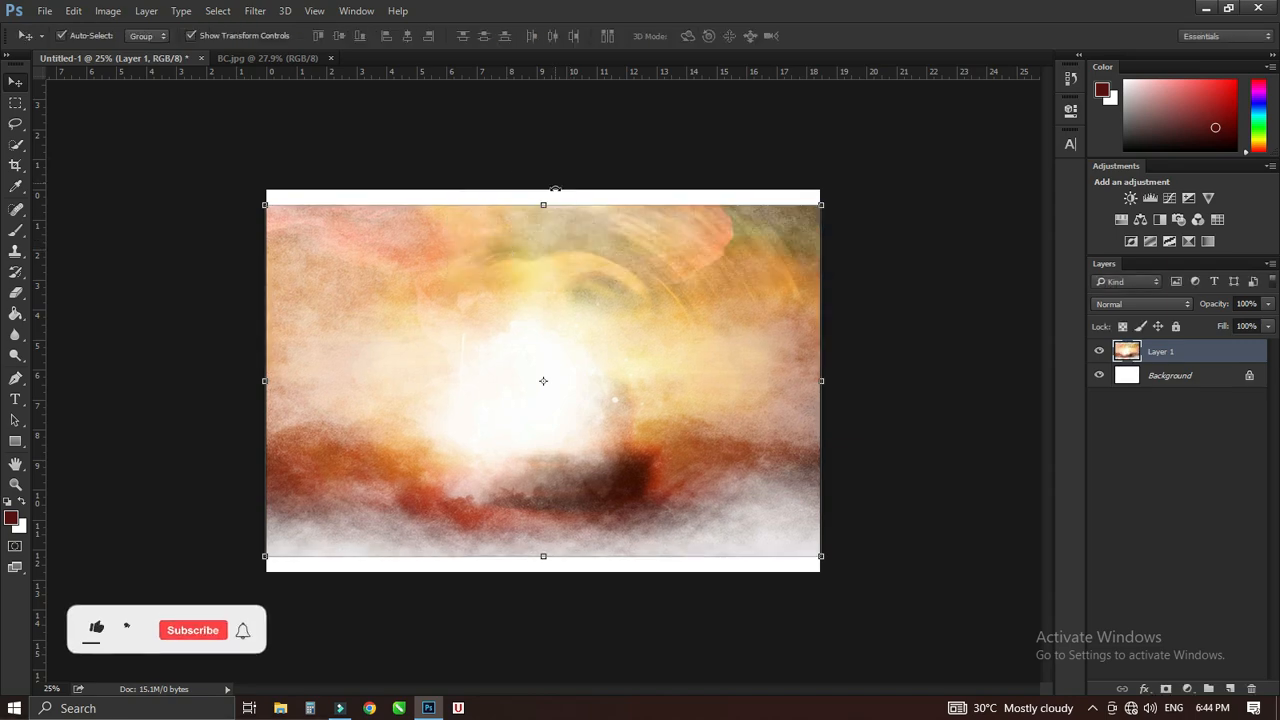
Step: Crop the white strips above and below the background image off the canvas
{"action": "key", "text": "c"}
{"action": "left_click_drag", "start_coordinate": [550, 191], "coordinate": [549, 205]}
{"action": "left_click_drag", "start_coordinate": [542, 567], "coordinate": [542, 551]}
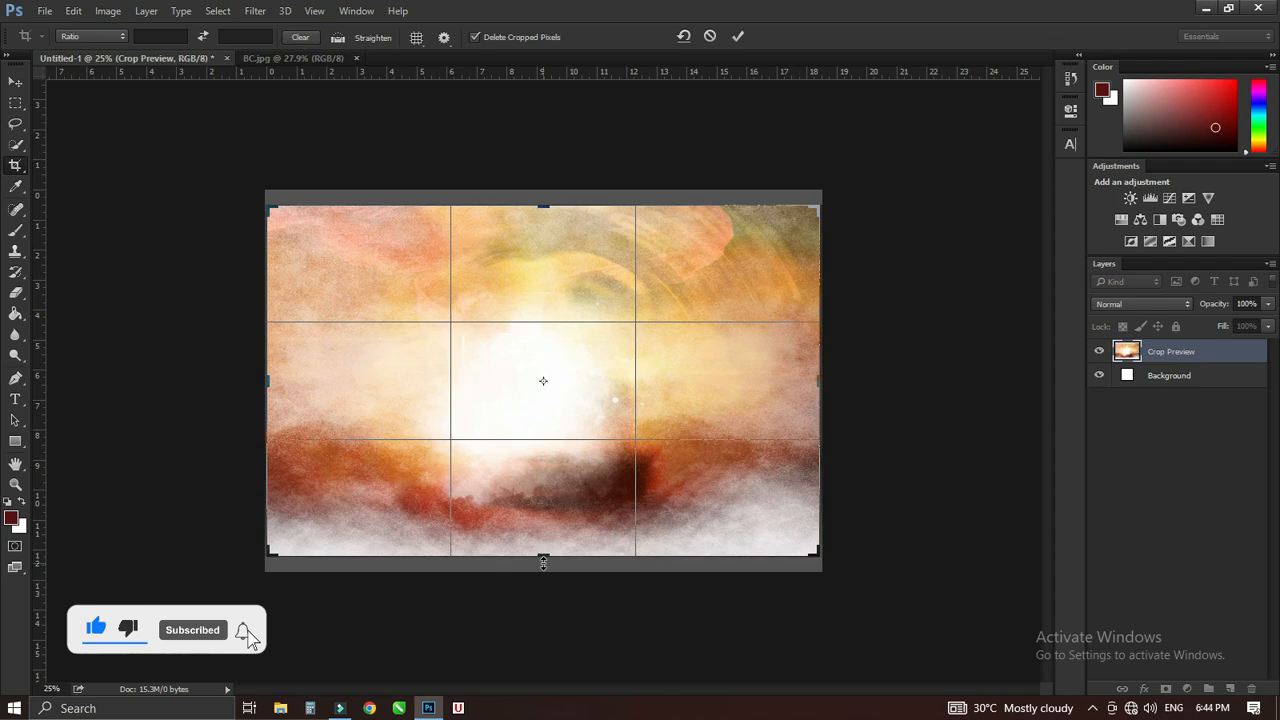
{"action": "left_click", "coordinate": [743, 42]}
{"action": "key", "text": "v"}
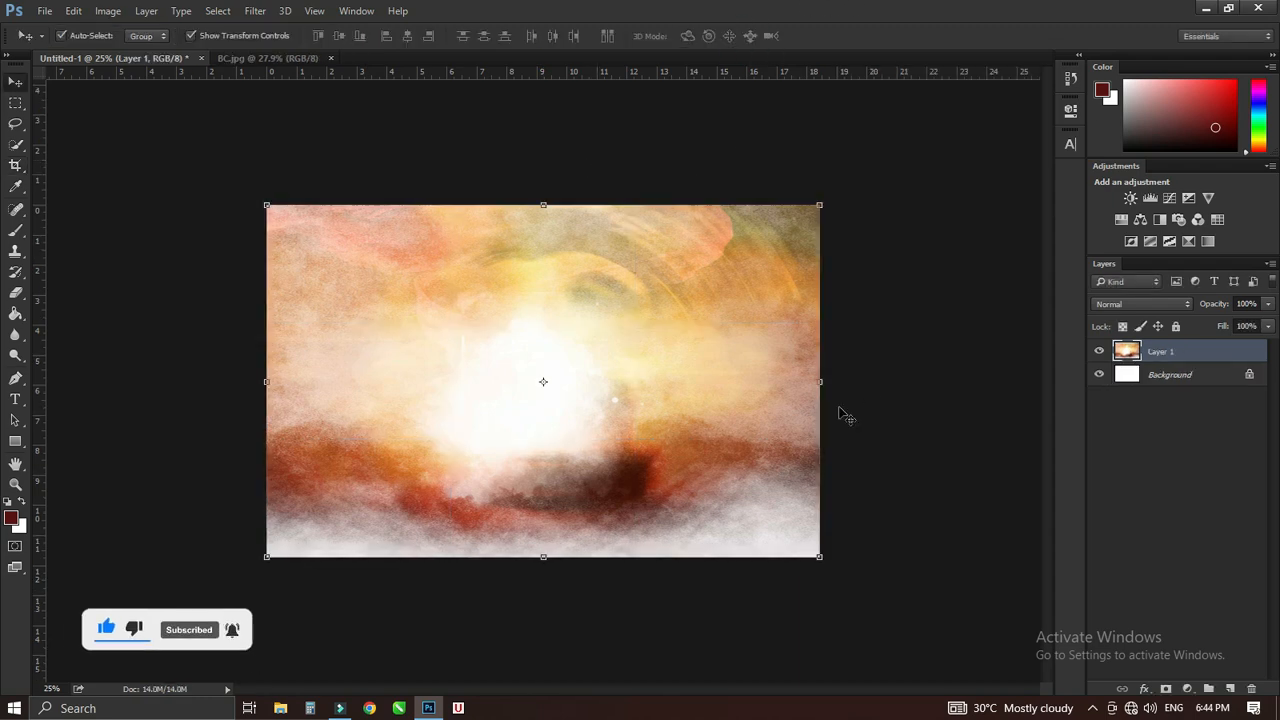
Step: Lock Layer 1 with the background image and close the BC.jpg document
{"action": "left_click", "coordinate": [891, 351]}
{"action": "key", "text": "z"}
{"action": "mouse_move", "coordinate": [545, 403]}
{"action": "left_mouse_down"}
{"action": "mouse_move", "coordinate": [599, 423]}
{"action": "mouse_move", "coordinate": [563, 417]}
{"action": "left_mouse_up"}
{"action": "key", "text": "v"}
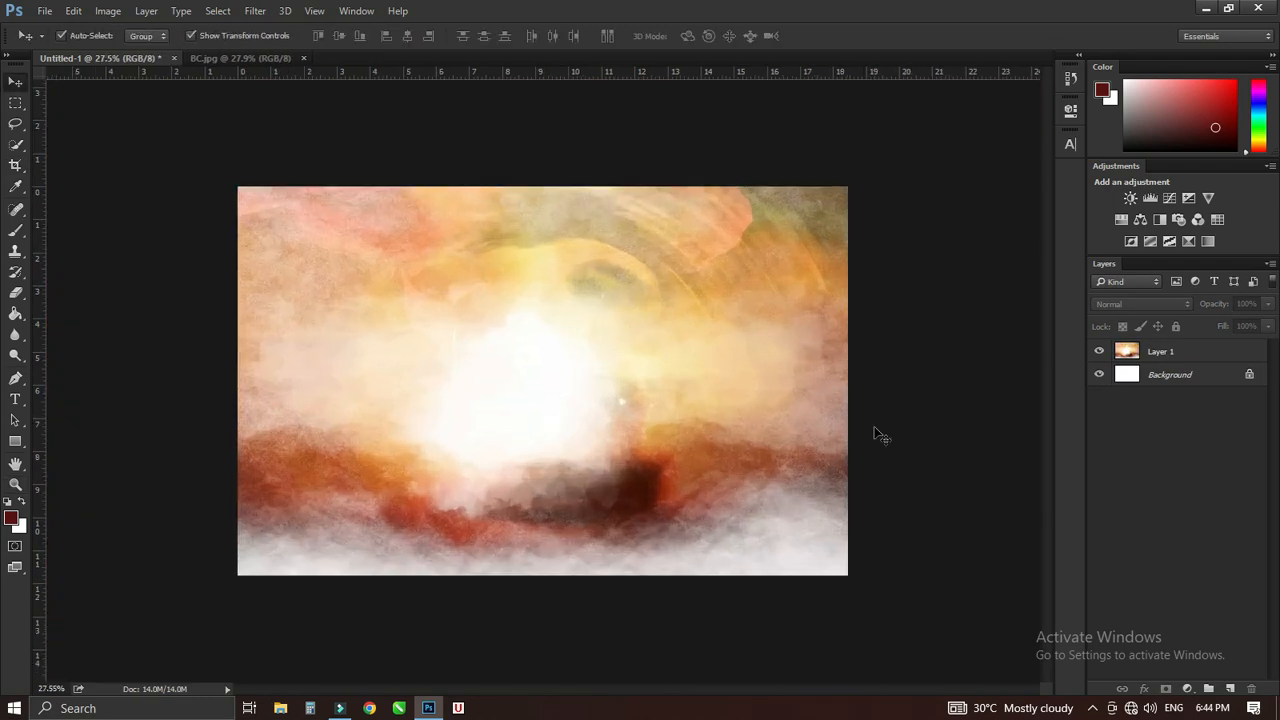
{"action": "left_click", "coordinate": [1187, 357]}
{"action": "left_click", "coordinate": [880, 289]}
{"action": "left_click", "coordinate": [302, 58]}
{"action": "left_click", "coordinate": [303, 58]}
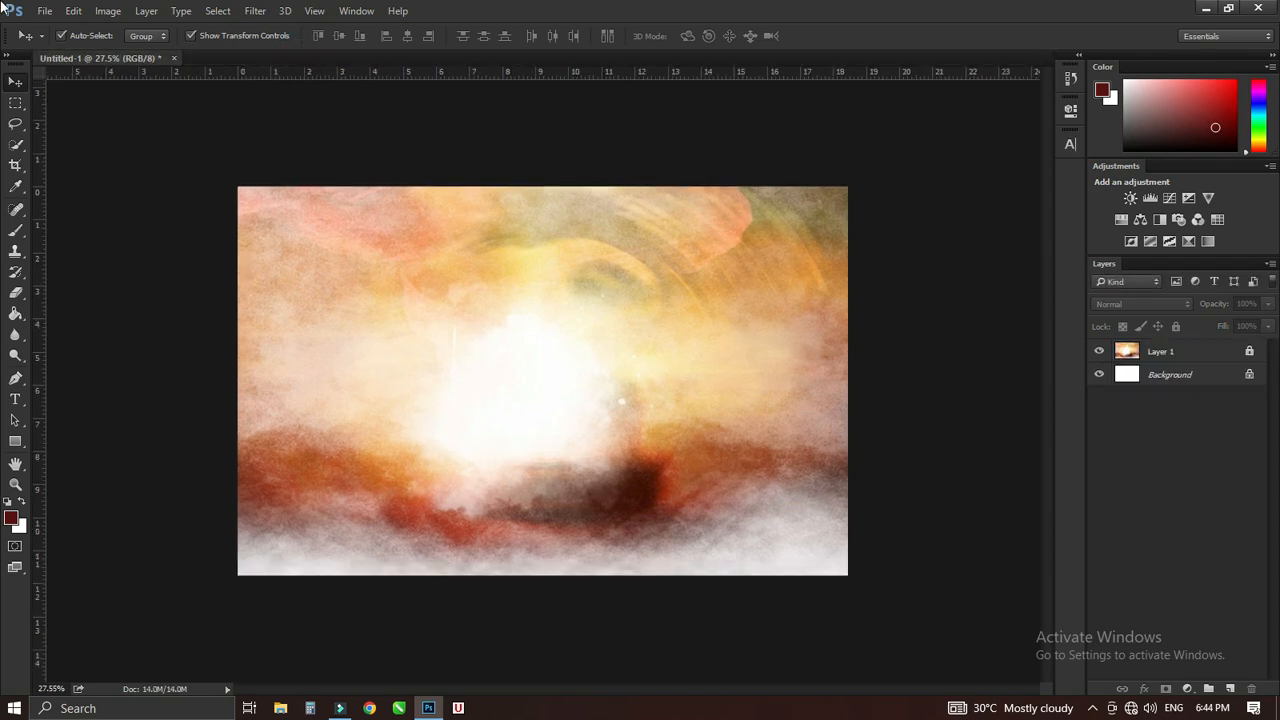
Step: Open the white brush-stroke image 16.png from the yekadashi Banner Design folder
{"action": "left_click", "coordinate": [44, 10]}
{"action": "key", "text": "Escape"}
{"action": "key", "text": "ctrl+o"}
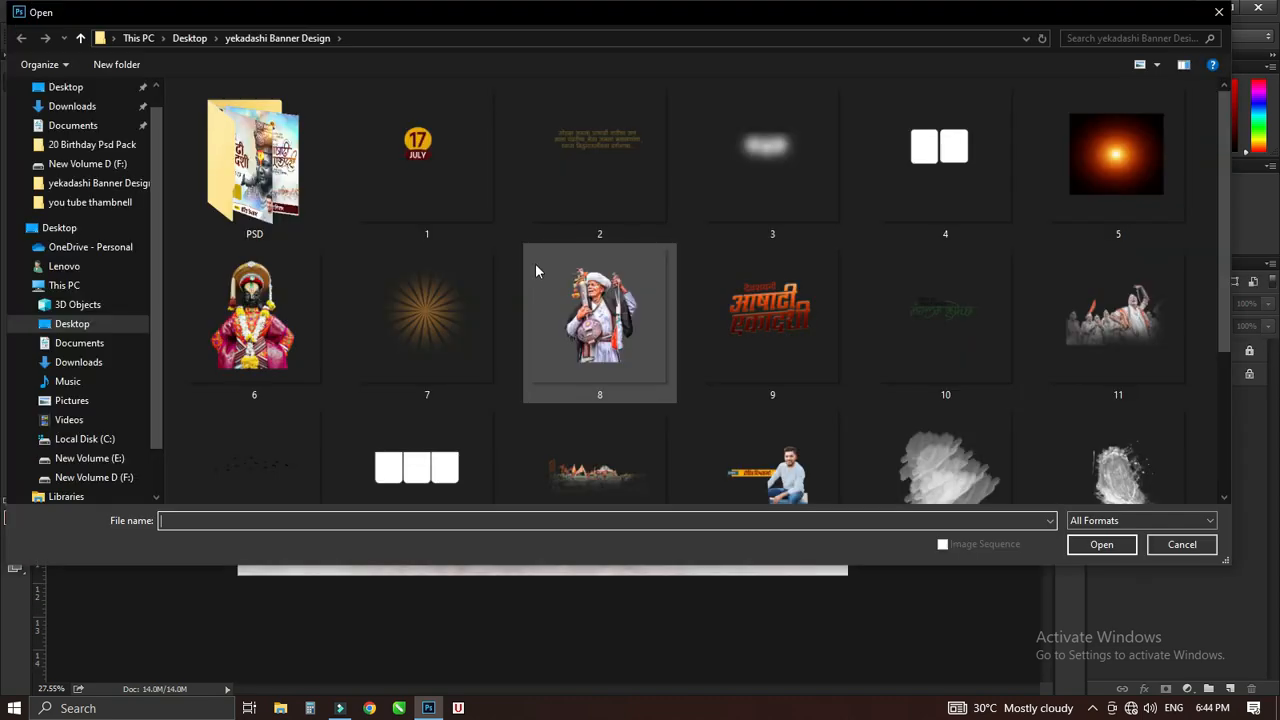
{"action": "scroll", "coordinate": [574, 286], "scroll_direction": "down", "scroll_amount": 3}
{"action": "scroll", "coordinate": [700, 350], "scroll_direction": "up", "scroll_amount": 3}
{"action": "scroll", "coordinate": [780, 405], "scroll_direction": "down", "scroll_amount": 1}
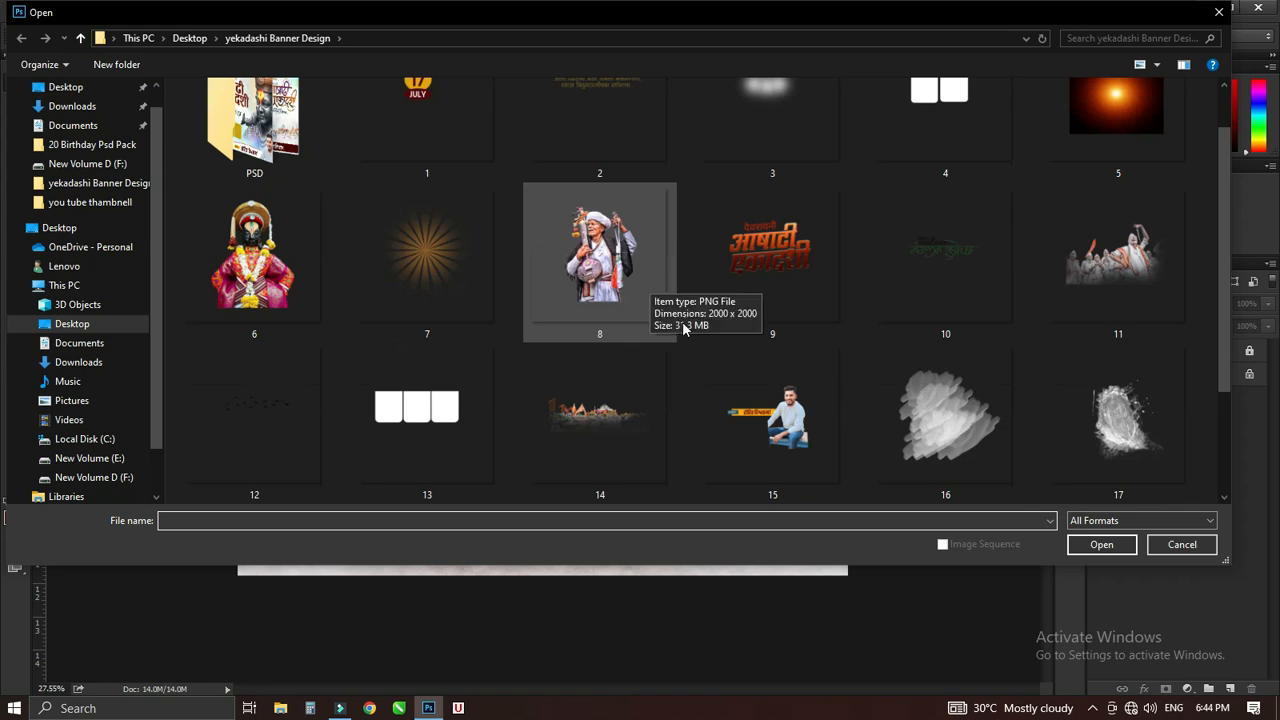
{"action": "double_click", "coordinate": [922, 427]}
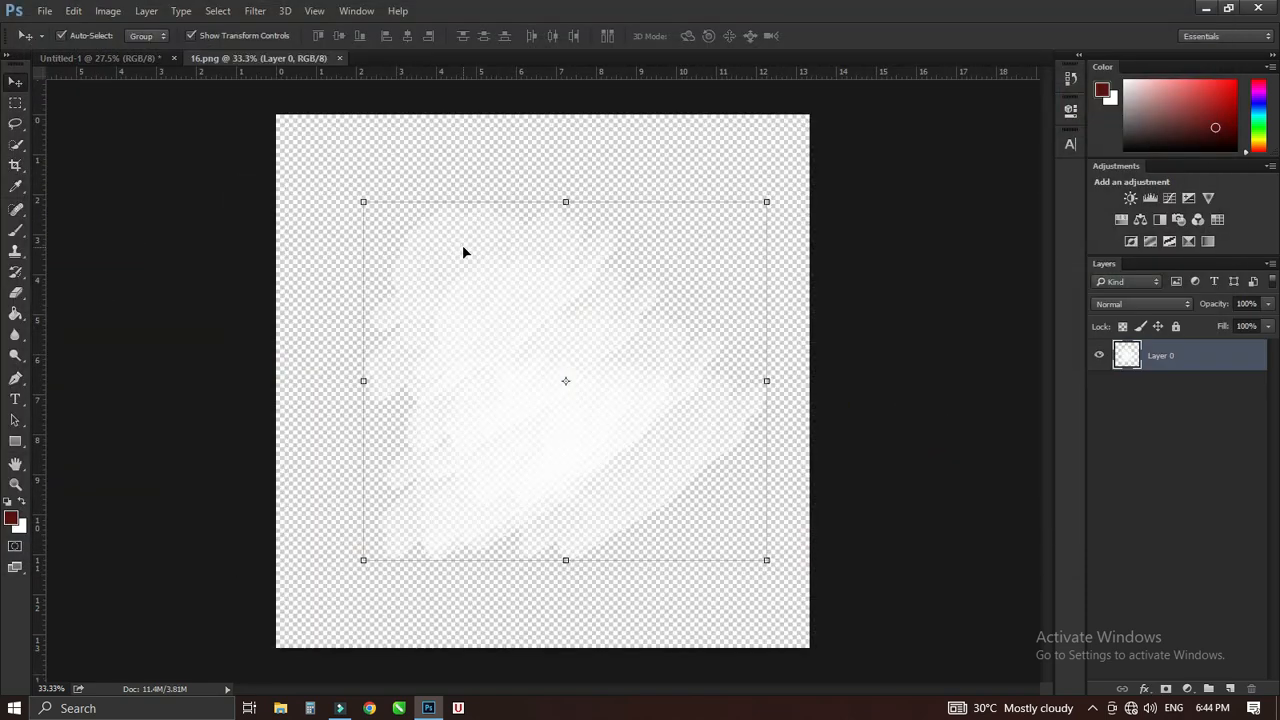
Step: Copy the white brush strokes into Untitled-1 and place them in the banner's lower-right corner
{"action": "mouse_move", "coordinate": [500, 291]}
{"action": "left_mouse_down"}
{"action": "mouse_move", "coordinate": [303, 200]}
{"action": "mouse_move", "coordinate": [146, 58]}
{"action": "mouse_move", "coordinate": [560, 349]}
{"action": "mouse_move", "coordinate": [569, 374]}
{"action": "mouse_move", "coordinate": [651, 397]}
{"action": "mouse_move", "coordinate": [672, 437]}
{"action": "mouse_move", "coordinate": [709, 463]}
{"action": "left_mouse_up"}
{"action": "left_click", "coordinate": [909, 252]}
Step: Open the musician image 8.png, quitting the Adobe Application Manager error on the way
{"action": "left_click", "coordinate": [37, 11]}
{"action": "left_click", "coordinate": [65, 46]}
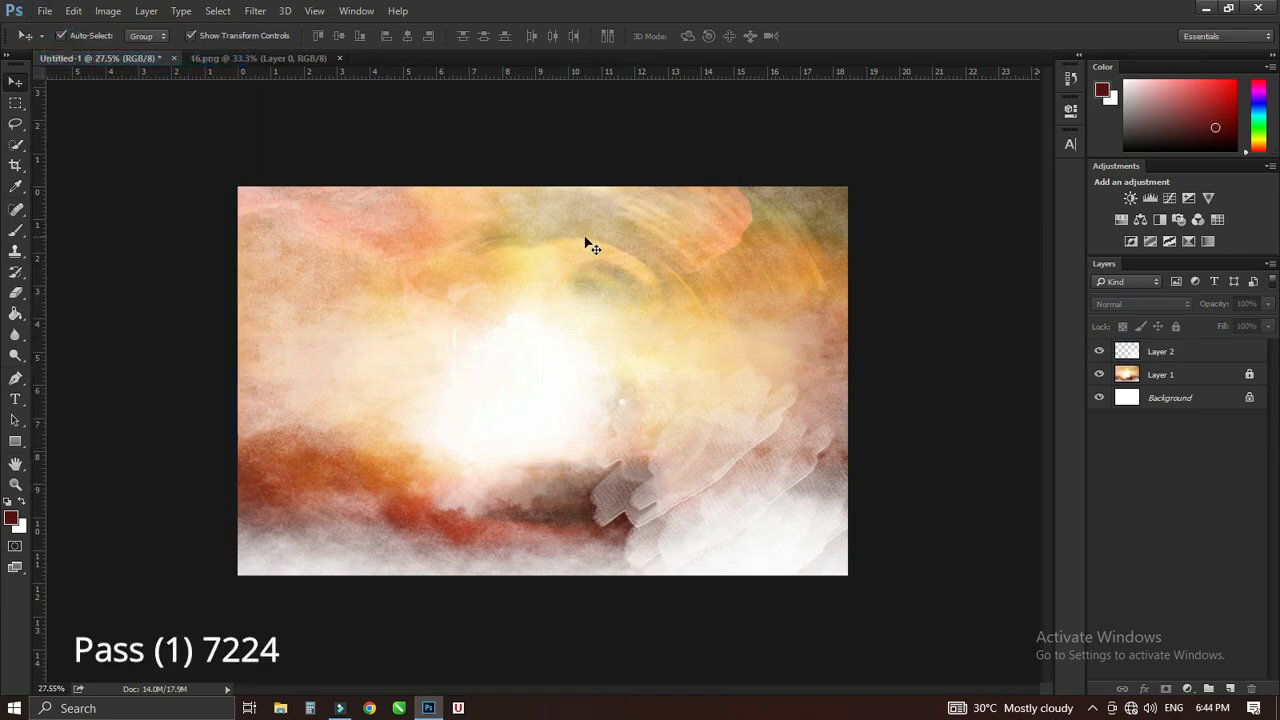
{"action": "left_click", "coordinate": [42, 12]}
{"action": "left_click", "coordinate": [56, 41]}
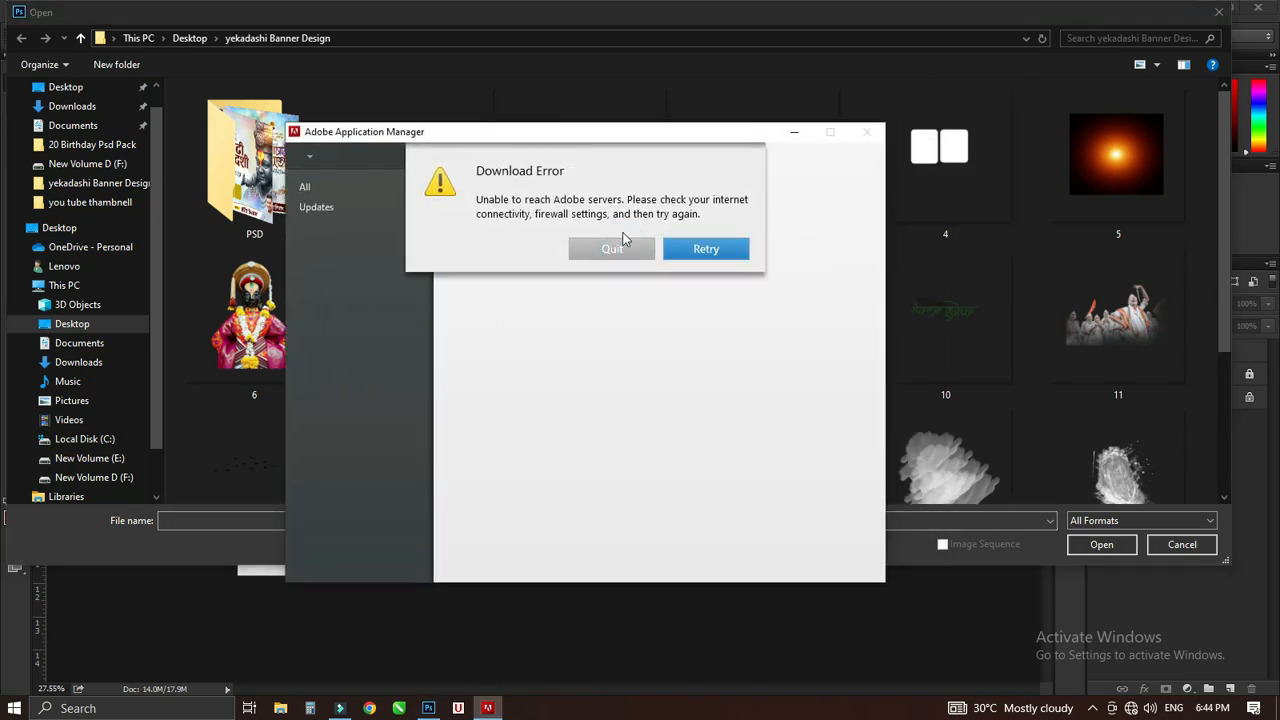
{"action": "left_click", "coordinate": [630, 255]}
{"action": "left_click", "coordinate": [628, 256]}
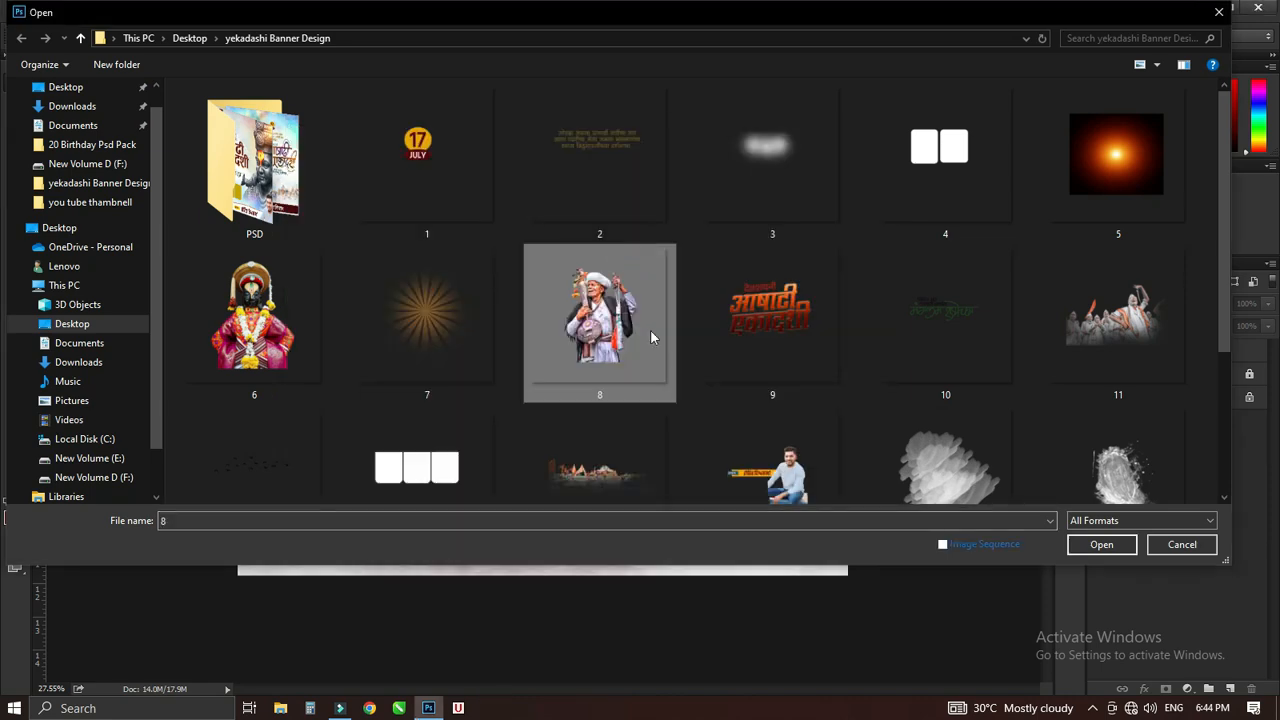
{"action": "left_click", "coordinate": [1100, 544]}
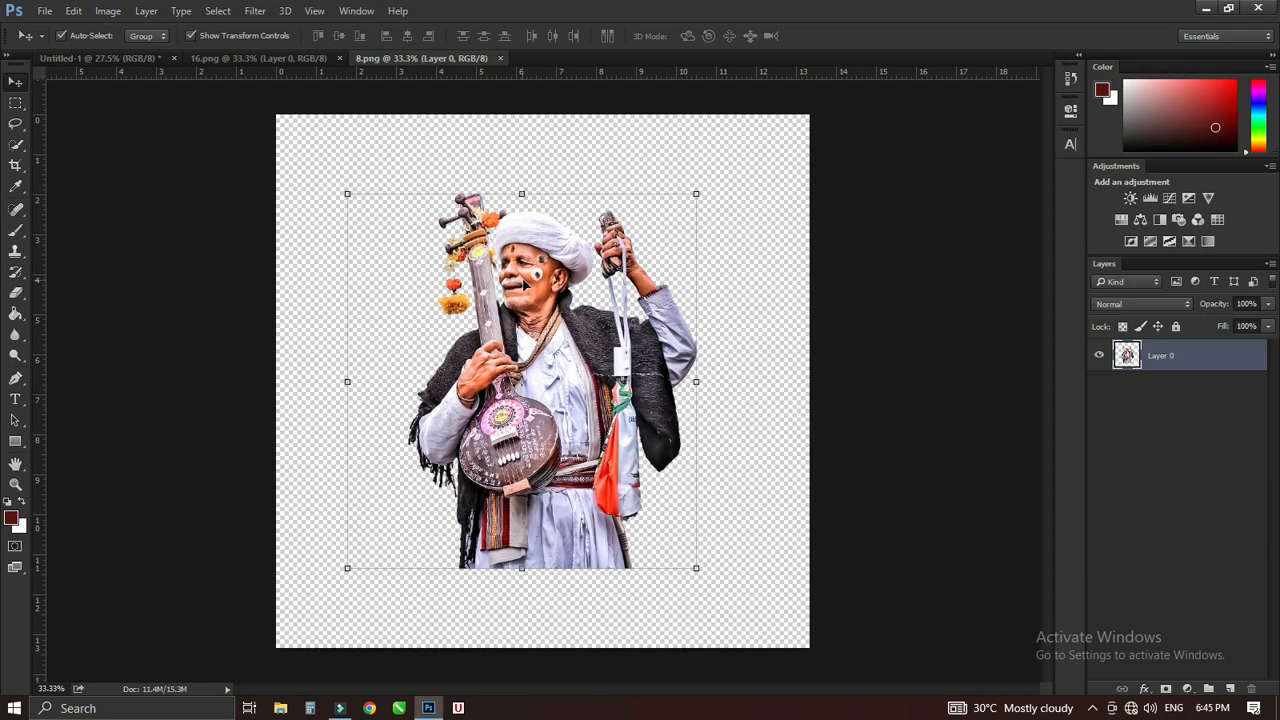
Step: Copy the musician into Untitled-1 and place him against the banner's right edge, over the brush strokes
{"action": "mouse_move", "coordinate": [547, 278]}
{"action": "left_mouse_down"}
{"action": "mouse_move", "coordinate": [163, 56]}
{"action": "mouse_move", "coordinate": [685, 367]}
{"action": "mouse_move", "coordinate": [720, 402]}
{"action": "mouse_move", "coordinate": [694, 307]}
{"action": "mouse_move", "coordinate": [718, 342]}
{"action": "left_mouse_up"}
{"action": "left_click", "coordinate": [874, 345]}
Step: Fade the musician's lower body and left side into the background with soft Eraser strokes
{"action": "key", "text": "e"}
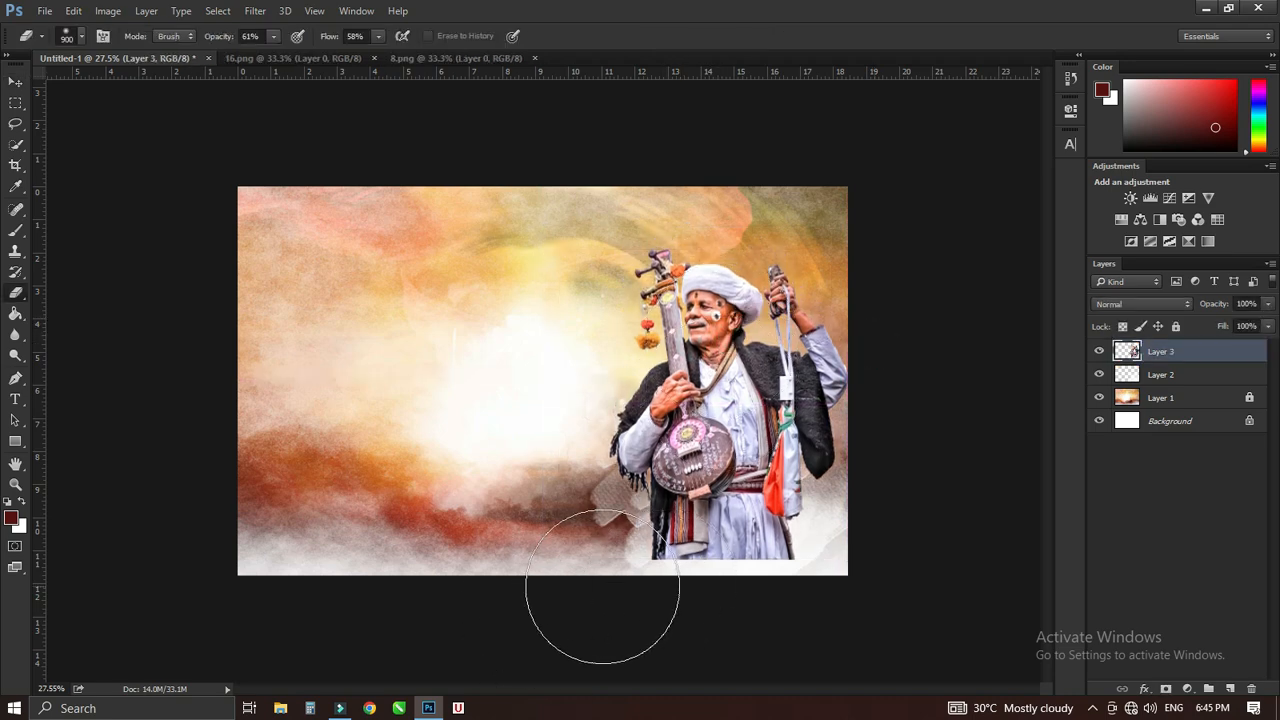
{"action": "mouse_move", "coordinate": [639, 621]}
{"action": "left_mouse_down"}
{"action": "mouse_move", "coordinate": [700, 614]}
{"action": "mouse_move", "coordinate": [609, 600]}
{"action": "mouse_move", "coordinate": [700, 606]}
{"action": "mouse_move", "coordinate": [849, 540]}
{"action": "mouse_move", "coordinate": [640, 575]}
{"action": "left_mouse_up"}
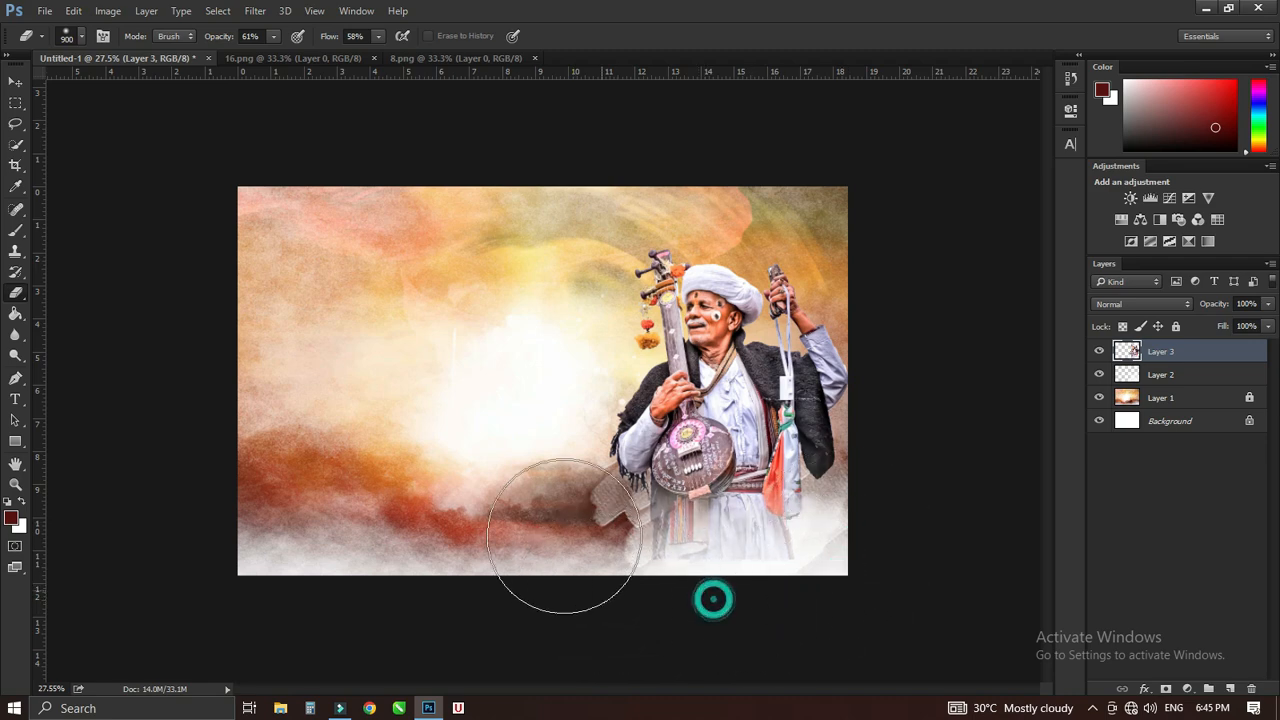
{"action": "mouse_move", "coordinate": [888, 510]}
{"action": "left_mouse_down"}
{"action": "mouse_move", "coordinate": [838, 561]}
{"action": "mouse_move", "coordinate": [758, 573]}
{"action": "mouse_move", "coordinate": [592, 563]}
{"action": "left_mouse_up"}
{"action": "left_click", "coordinate": [588, 450]}
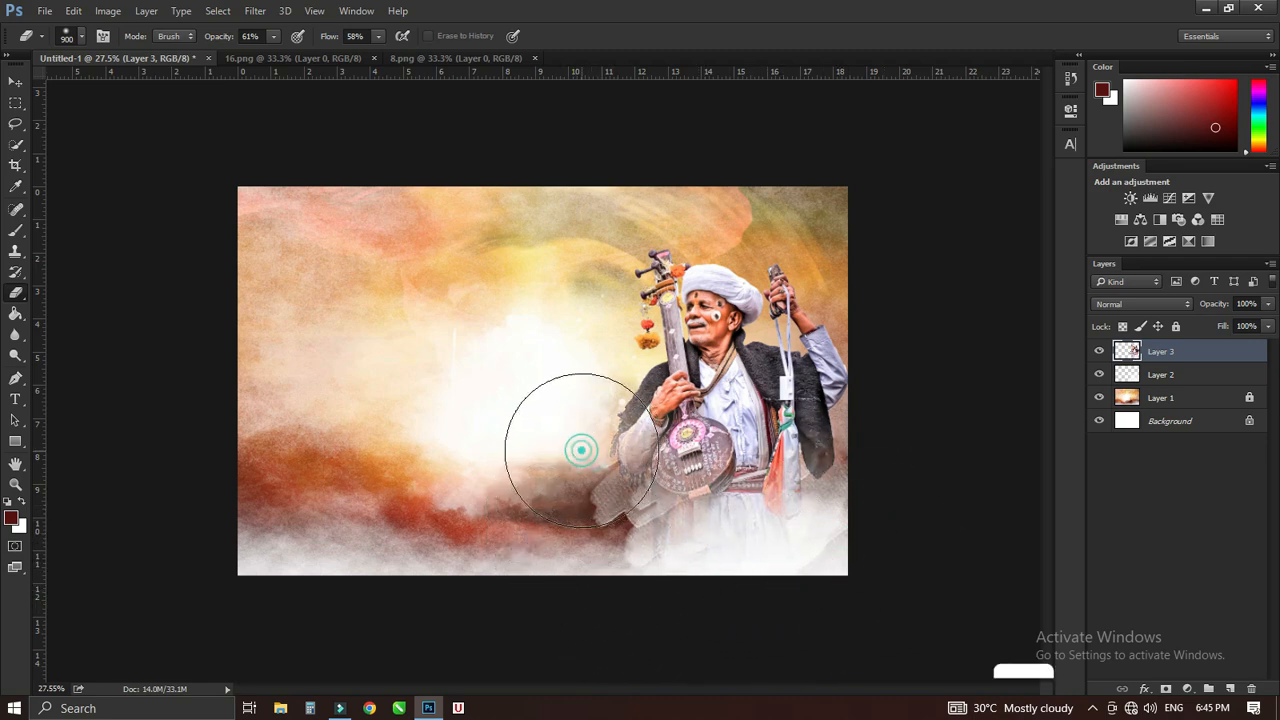
{"action": "key", "text": "v"}
{"action": "left_click", "coordinate": [963, 406]}
Step: Set the musician layer's blend mode to Luminosity
{"action": "left_click", "coordinate": [763, 310]}
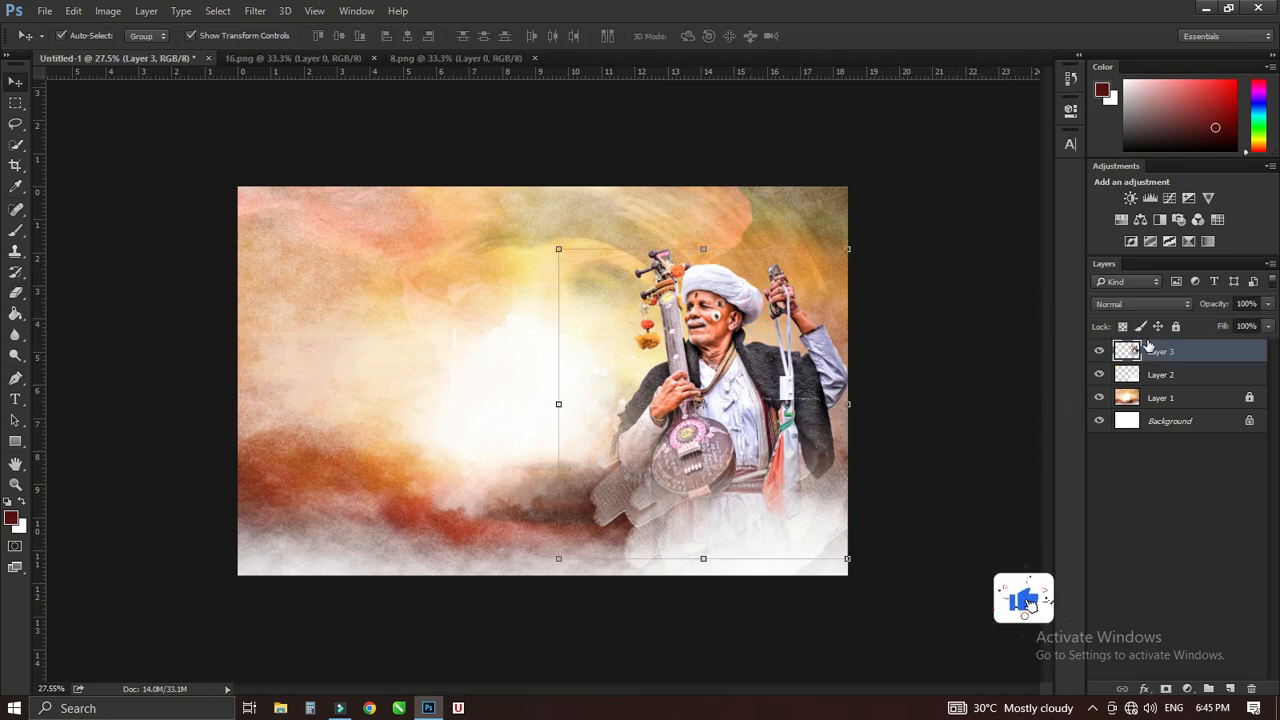
{"action": "left_click", "coordinate": [1140, 303]}
{"action": "left_click", "coordinate": [1117, 615]}
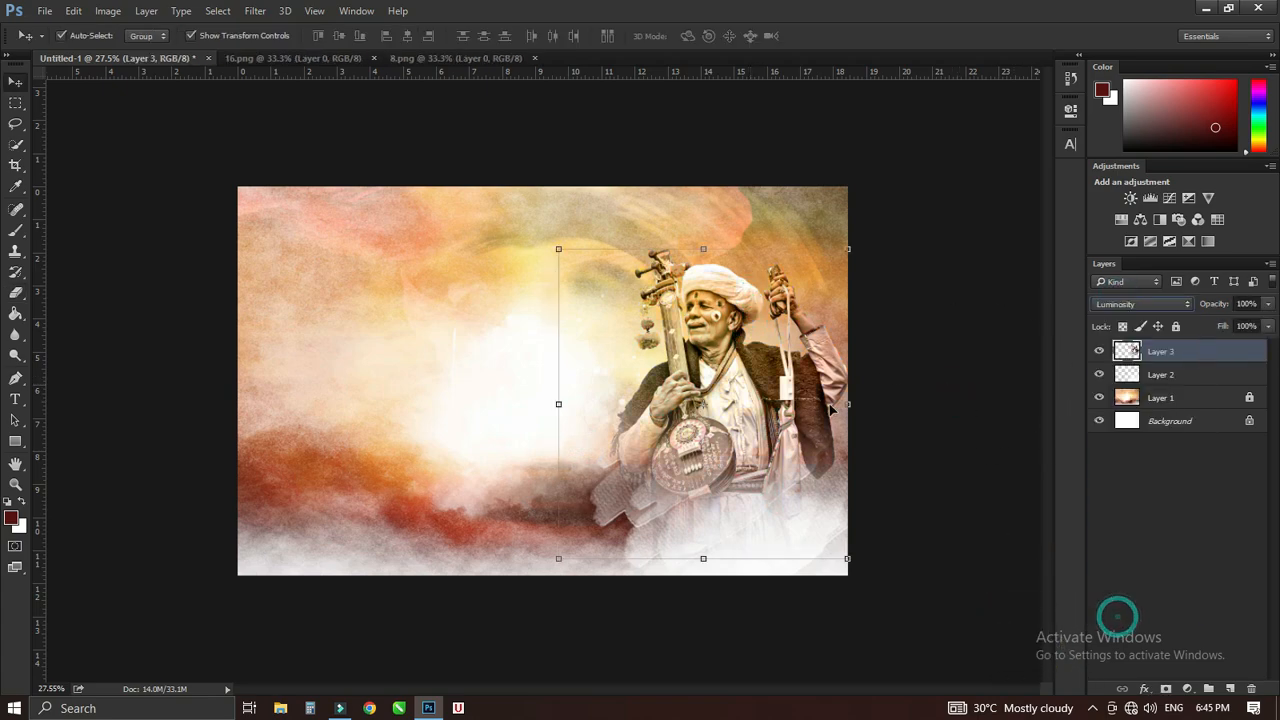
{"action": "left_click", "coordinate": [885, 344]}
Step: Open the deity image 6.png from the yekadashi Banner Design folder
{"action": "key", "text": "z"}
{"action": "left_click_drag", "start_coordinate": [692, 323], "coordinate": [670, 347]}
{"action": "key", "text": "v"}
{"action": "left_click", "coordinate": [45, 10]}
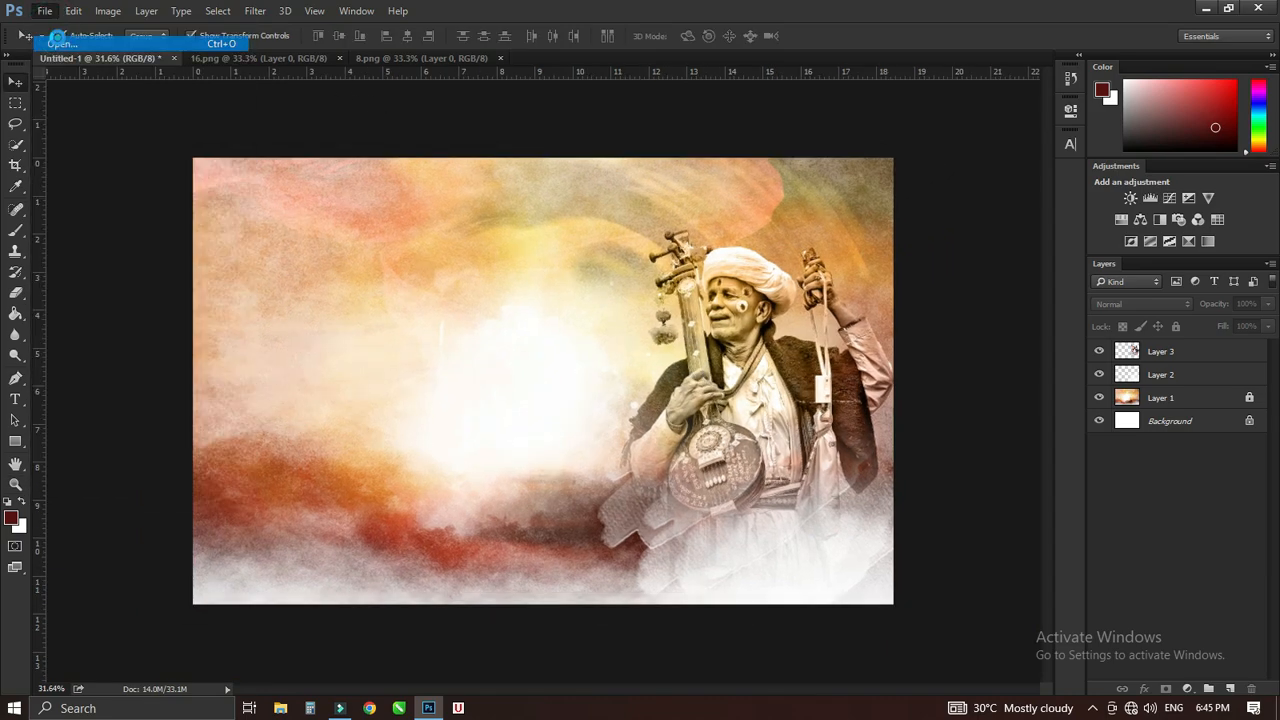
{"action": "left_click", "coordinate": [55, 37]}
{"action": "double_click", "coordinate": [451, 308]}
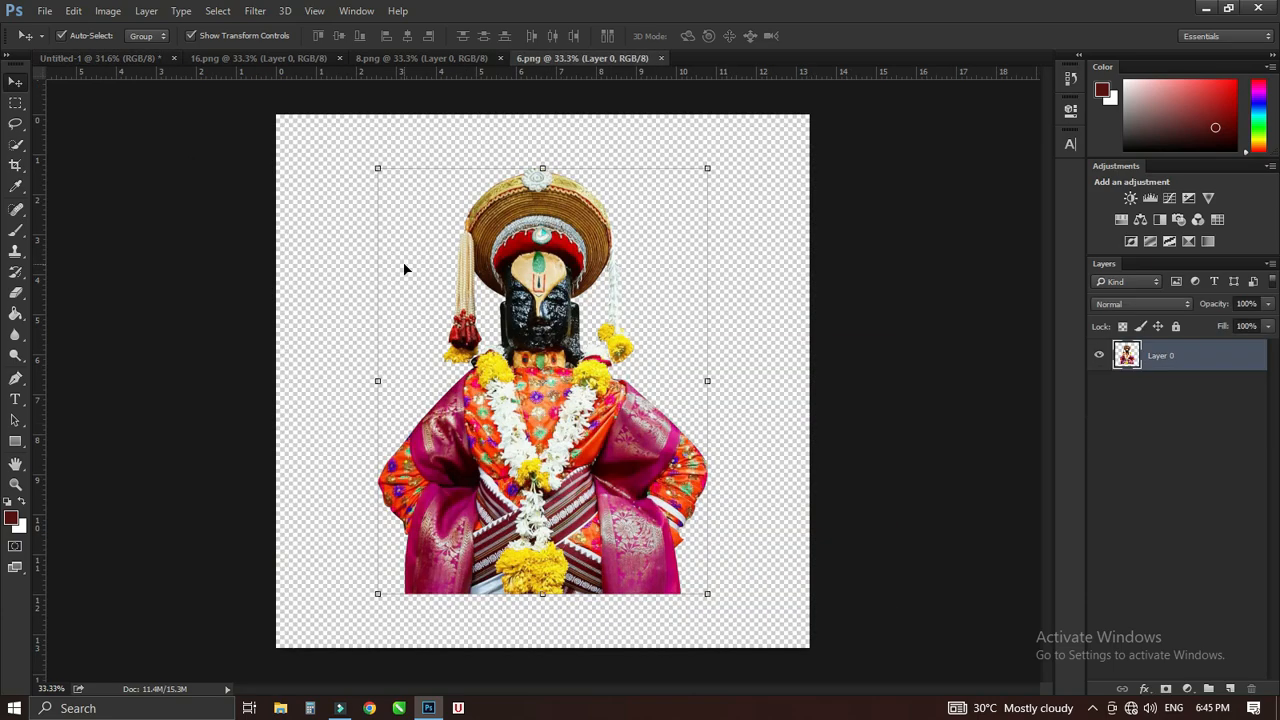
Step: Copy the deity figure into Untitled-1 and place it on the banner's left side, with its base at the bottom edge
{"action": "left_click_drag", "start_coordinate": [406, 266], "coordinate": [337, 307]}
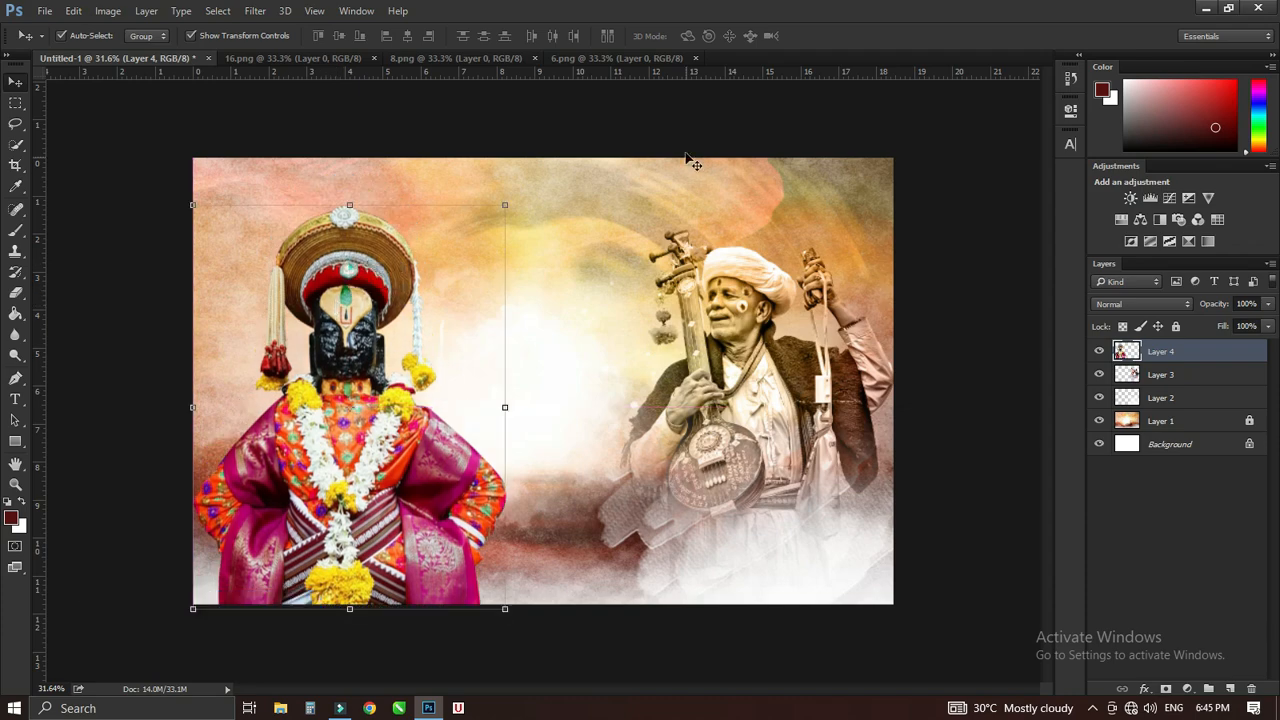
{"action": "left_click", "coordinate": [640, 125]}
Step: Copy the soft white glow from 3.png into Untitled-1 and close the source image documents
{"action": "left_click", "coordinate": [44, 10]}
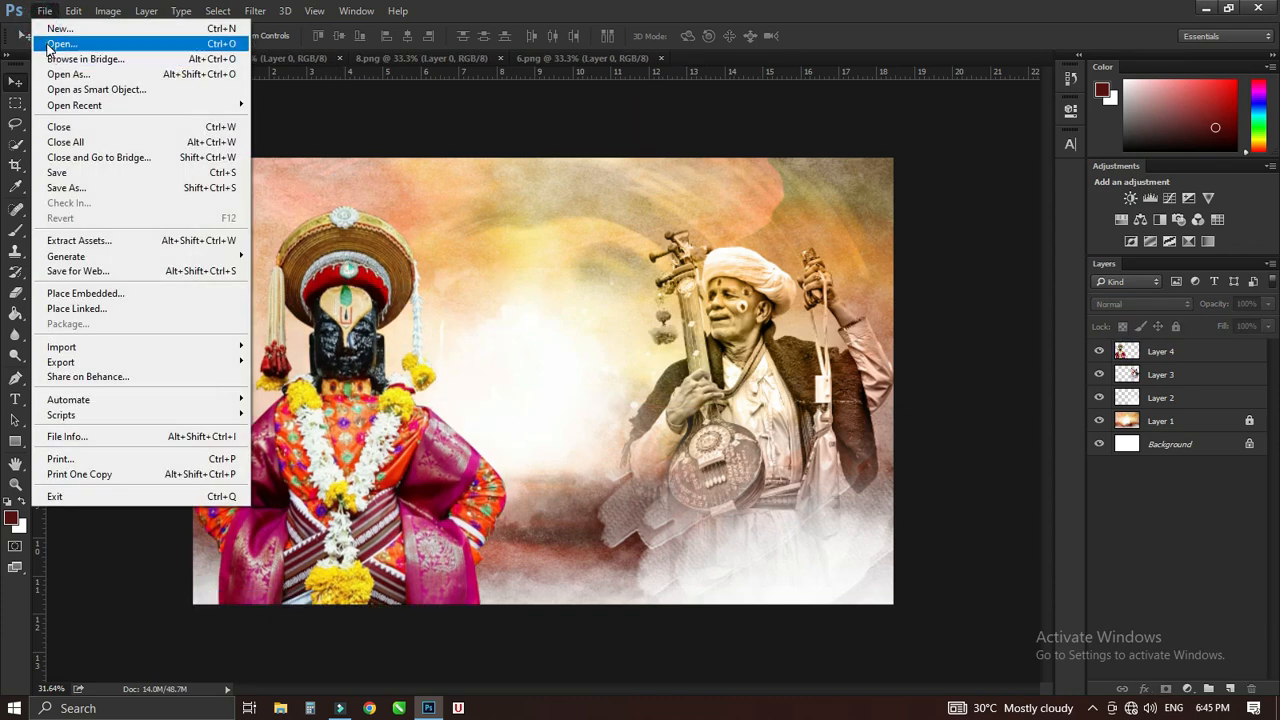
{"action": "left_click", "coordinate": [70, 37]}
{"action": "double_click", "coordinate": [774, 160]}
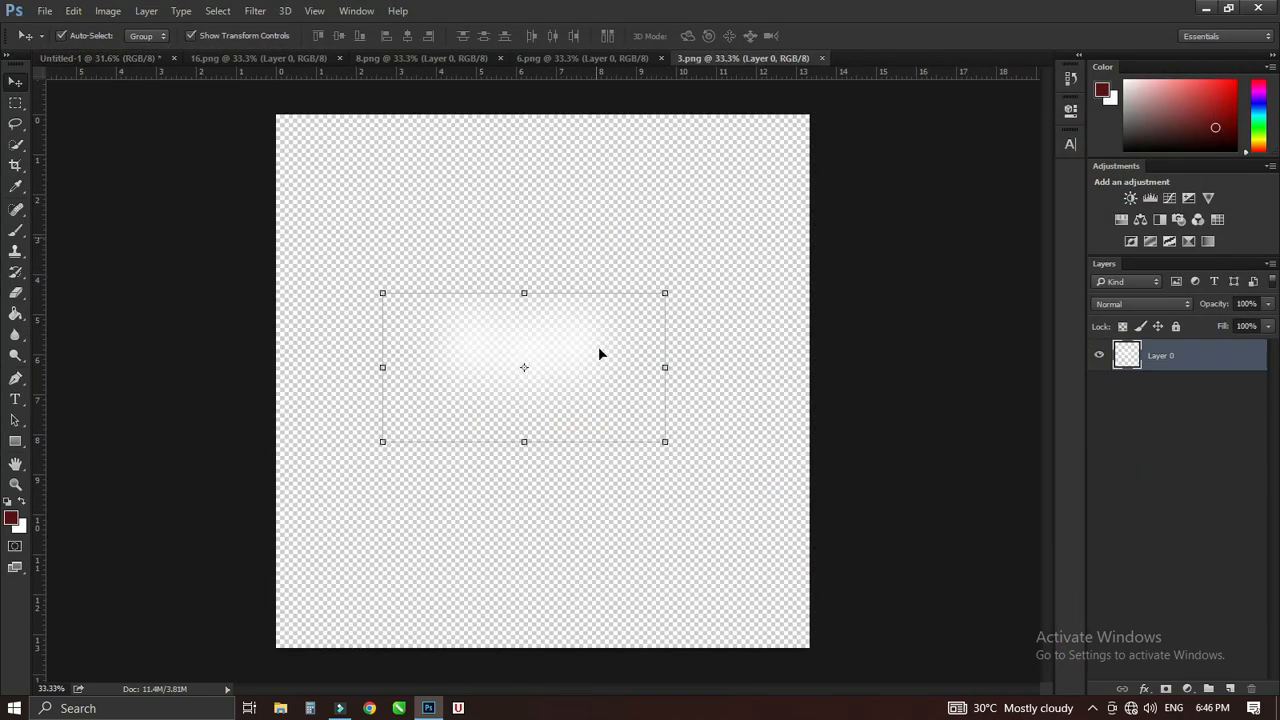
{"action": "left_click_drag", "start_coordinate": [556, 356], "coordinate": [544, 238]}
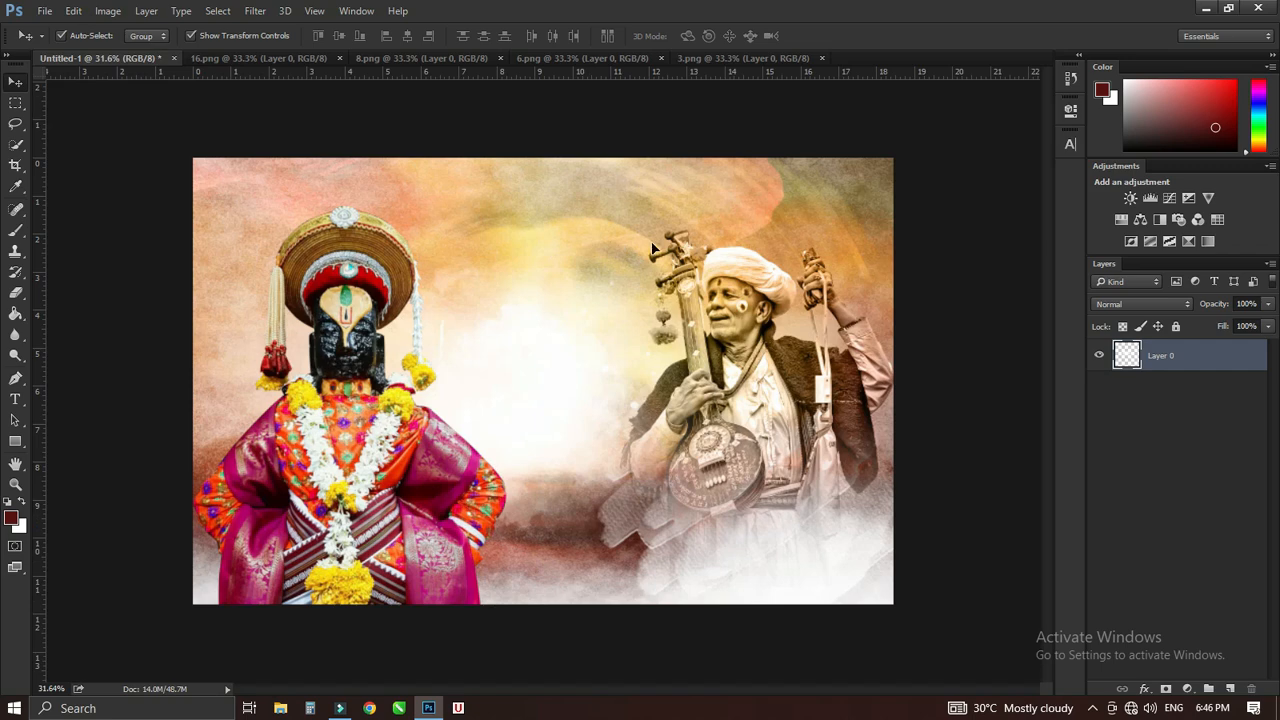
{"action": "left_click_drag", "start_coordinate": [652, 247], "coordinate": [476, 210]}
{"action": "left_click", "coordinate": [658, 132]}
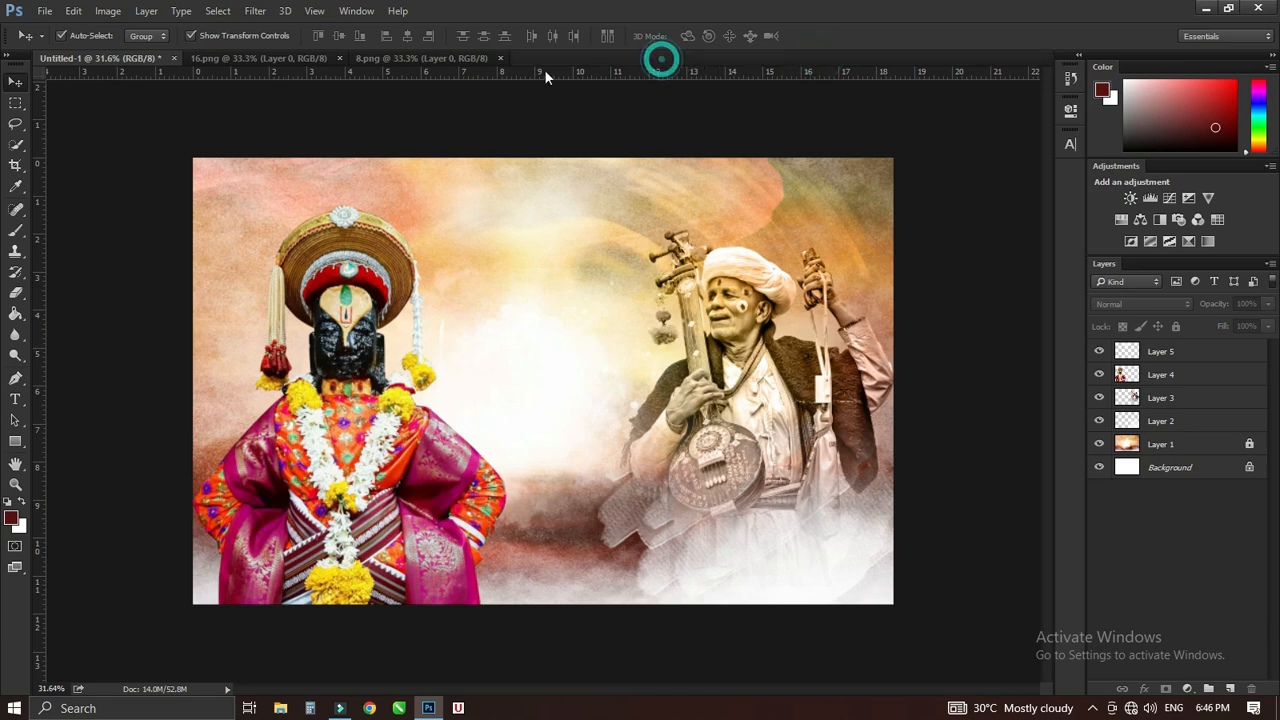
{"action": "left_click", "coordinate": [500, 58]}
Step: Copy the three-line Marathi verse from 2.png into Untitled-1 and close 2.png
{"action": "left_click", "coordinate": [38, 14]}
{"action": "left_click", "coordinate": [60, 42]}
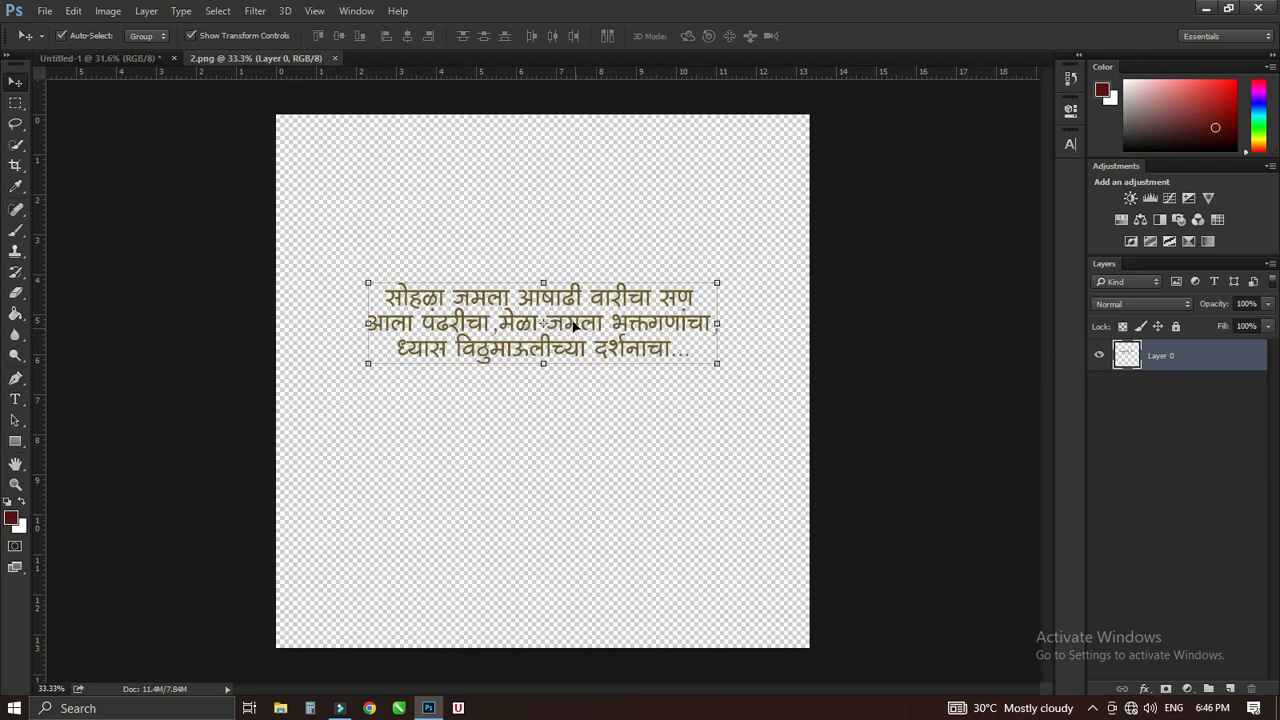
{"action": "left_click_drag", "start_coordinate": [575, 326], "coordinate": [502, 266]}
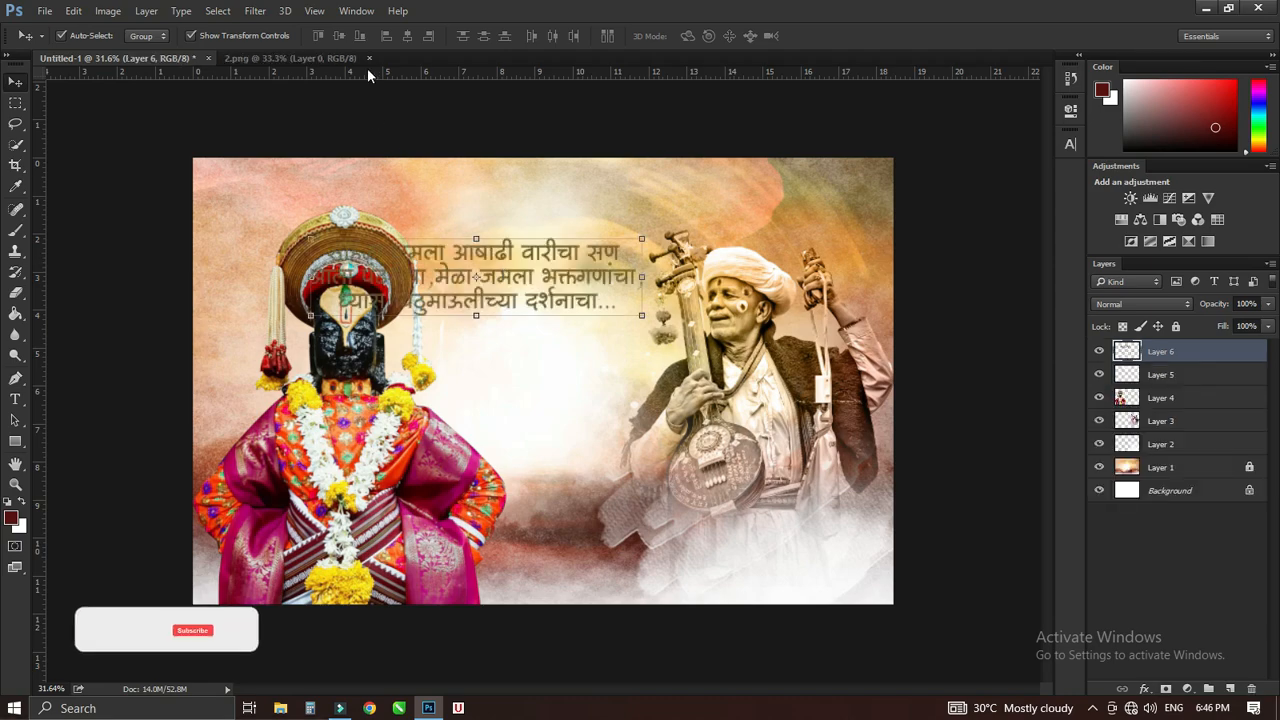
{"action": "left_click", "coordinate": [365, 58]}
{"action": "left_click", "coordinate": [371, 58]}
Step: Scale the Marathi verse down and place it near the banner's top edge, between the deity and the musician
{"action": "key", "text": "ctrl+t"}
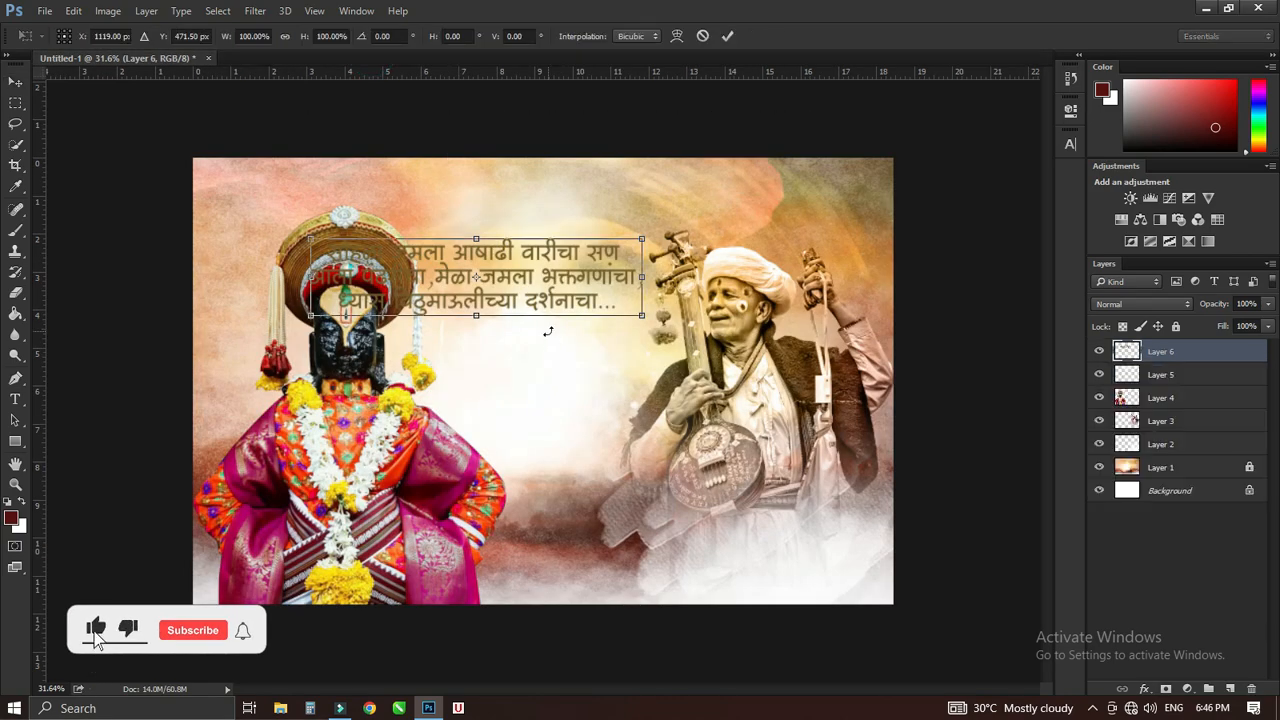
{"action": "left_click_drag", "start_coordinate": [636, 240], "coordinate": [542, 246]}
{"action": "key", "text": "Return"}
{"action": "key", "text": "ctrl+t"}
{"action": "key", "text": "Return"}
{"action": "left_click", "coordinate": [926, 315]}
{"action": "key", "text": "z"}
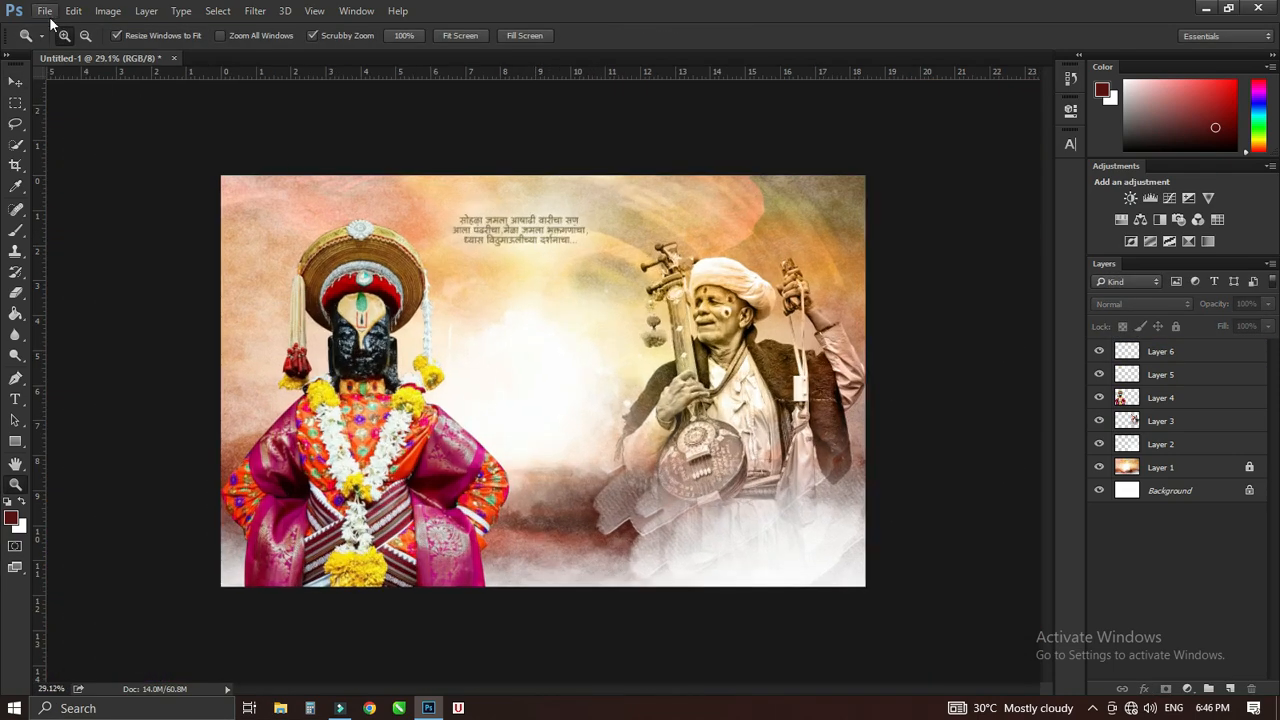
Step: Copy the sunburst from 7.png into Untitled-1, centred over the deity's head, and close 7.png
{"action": "left_click", "coordinate": [45, 11]}
{"action": "left_click", "coordinate": [58, 37]}
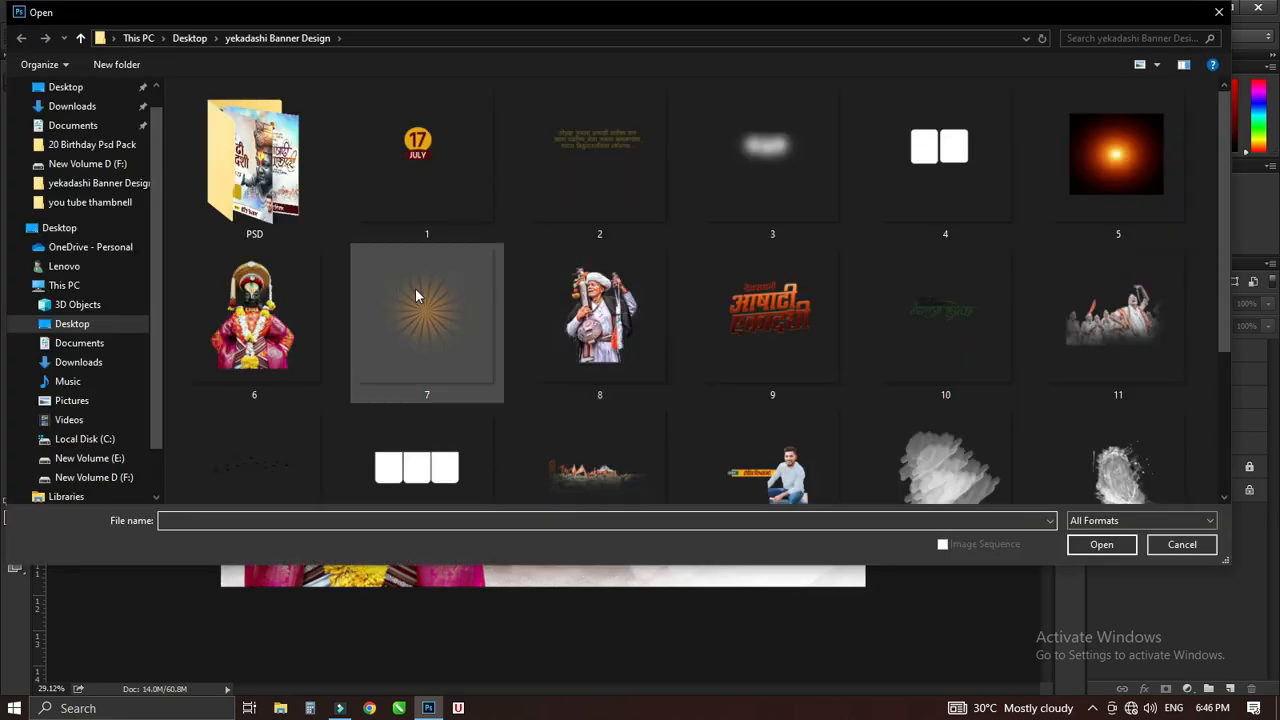
{"action": "double_click", "coordinate": [417, 296]}
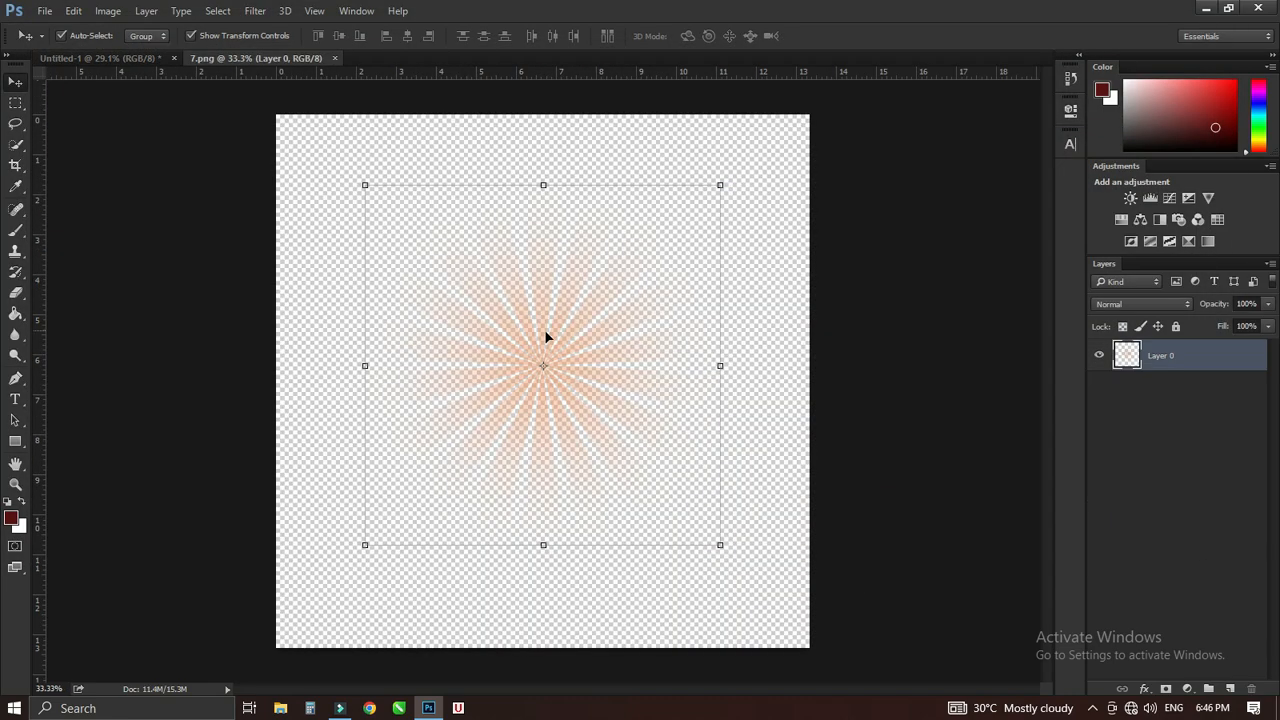
{"action": "left_click_drag", "start_coordinate": [544, 329], "coordinate": [376, 298]}
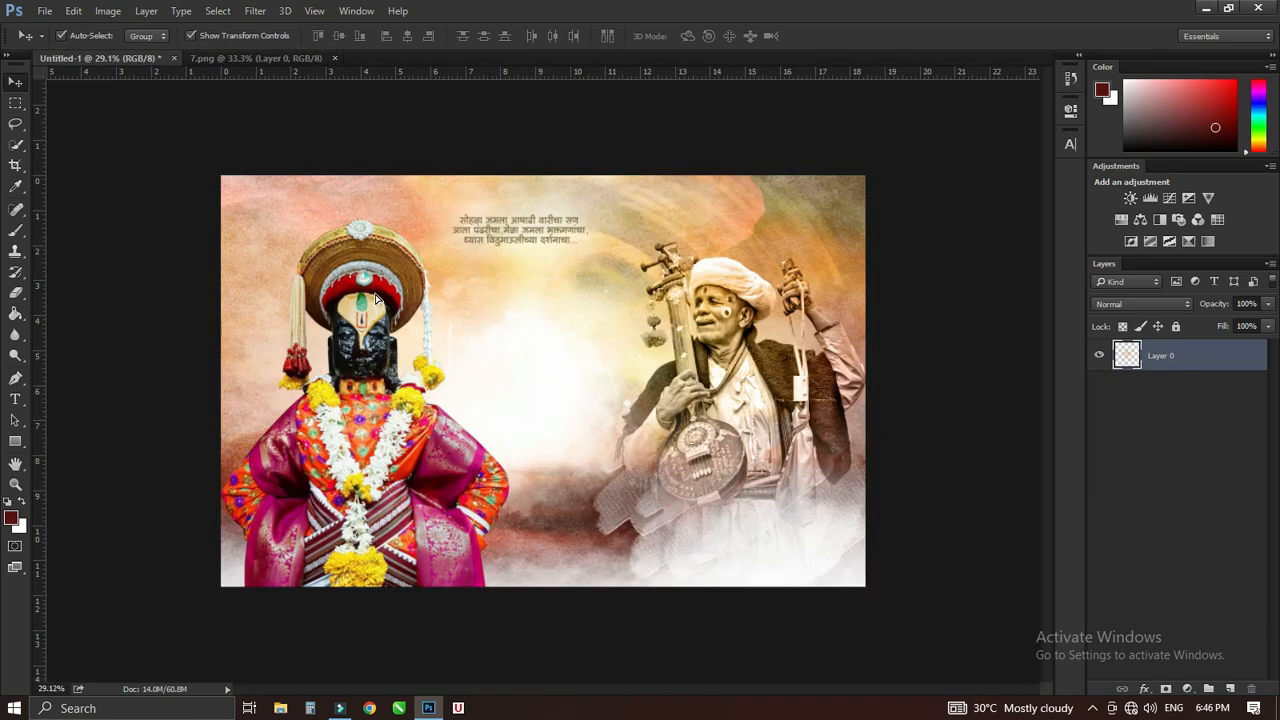
{"action": "left_click_drag", "start_coordinate": [314, 232], "coordinate": [352, 282]}
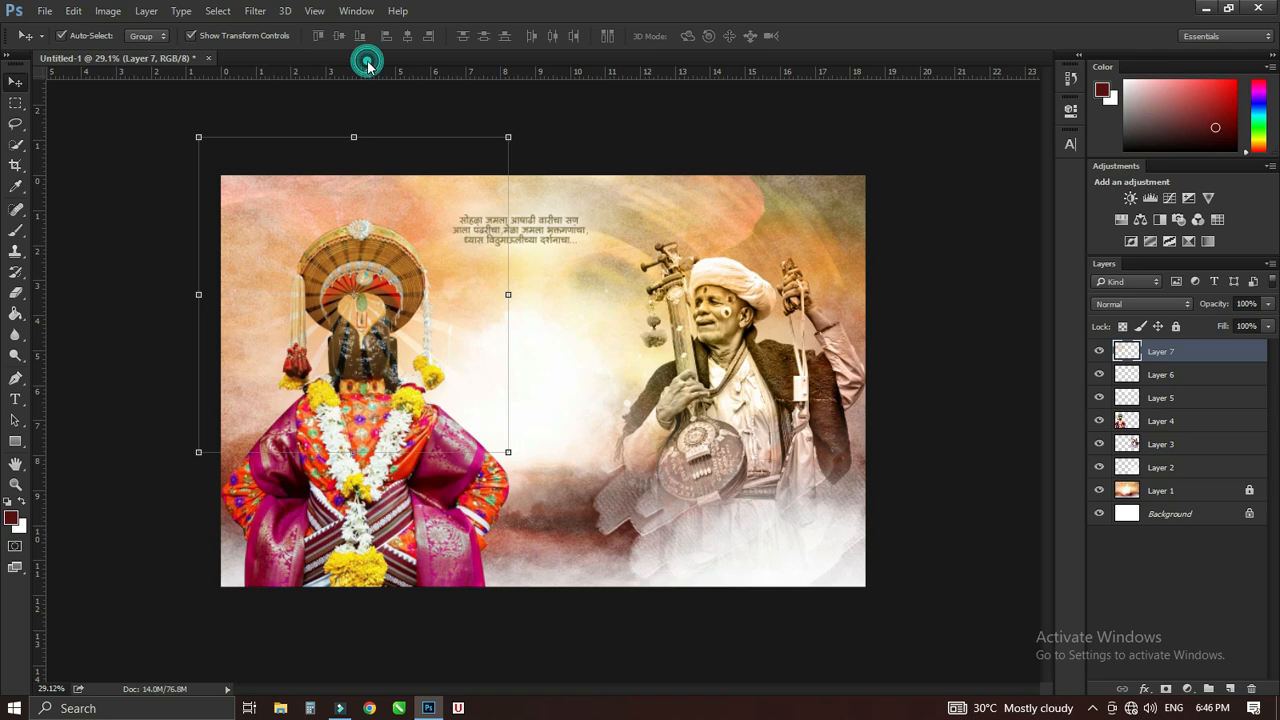
Step: Move the sunburst layer beneath the deity layer and enlarge the sunburst slightly
{"action": "left_click_drag", "start_coordinate": [1209, 355], "coordinate": [1200, 426]}
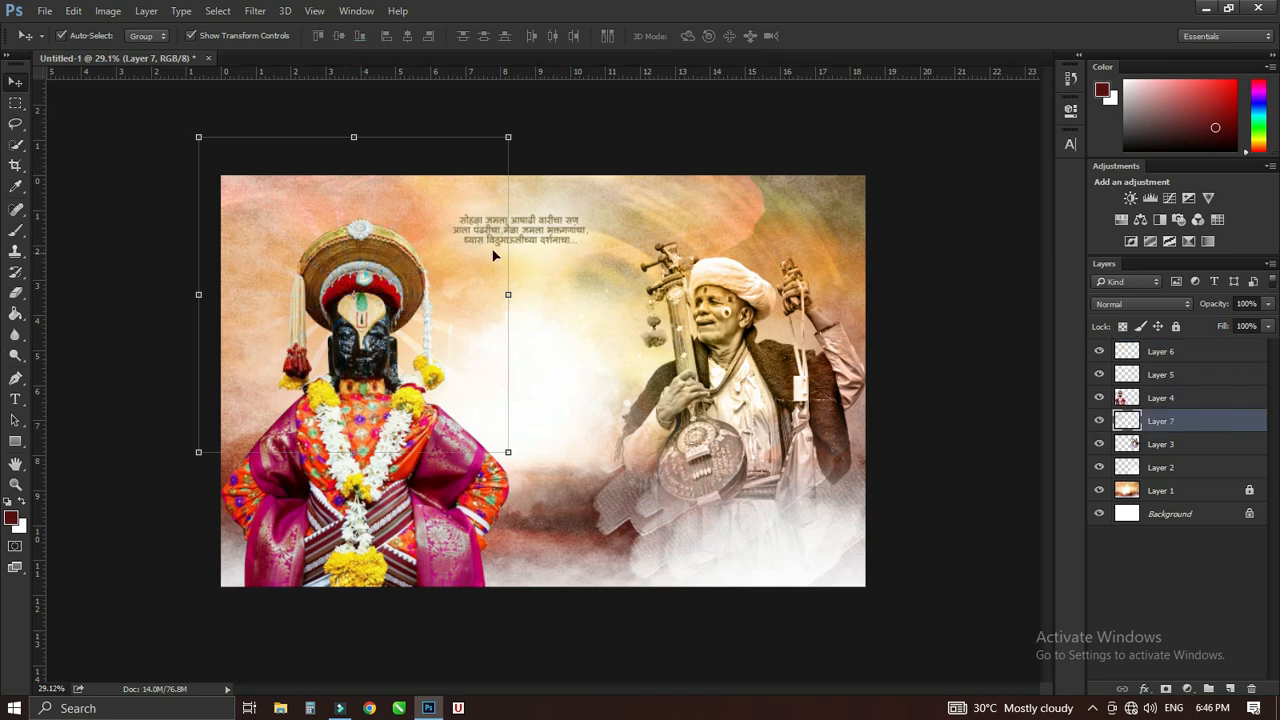
{"action": "key", "text": "ctrl+t"}
{"action": "left_click_drag", "start_coordinate": [512, 138], "coordinate": [520, 124]}
{"action": "double_click", "coordinate": [456, 221]}
Step: Duplicate the sunburst behind the musician, below Layer 3, and set the copy's blend mode to Darker Color
{"action": "left_click_drag", "start_coordinate": [283, 253], "coordinate": [657, 264], "text": "alt"}
{"action": "left_click_drag", "start_coordinate": [1210, 424], "coordinate": [1210, 467]}
{"action": "left_click", "coordinate": [1125, 304]}
{"action": "scroll", "coordinate": [1124, 300], "scroll_direction": "down", "scroll_amount": 1}
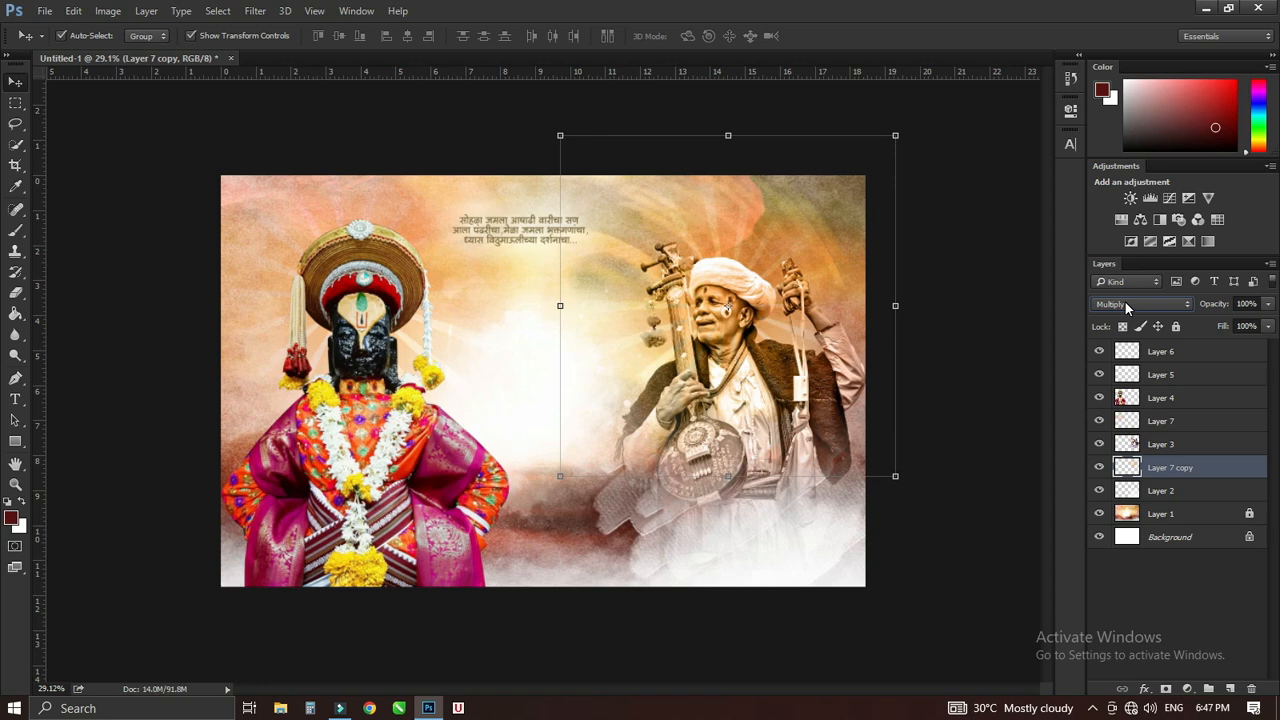
{"action": "scroll", "coordinate": [1125, 302], "scroll_direction": "down", "scroll_amount": 1}
{"action": "scroll", "coordinate": [1124, 300], "scroll_direction": "down", "scroll_amount": 2}
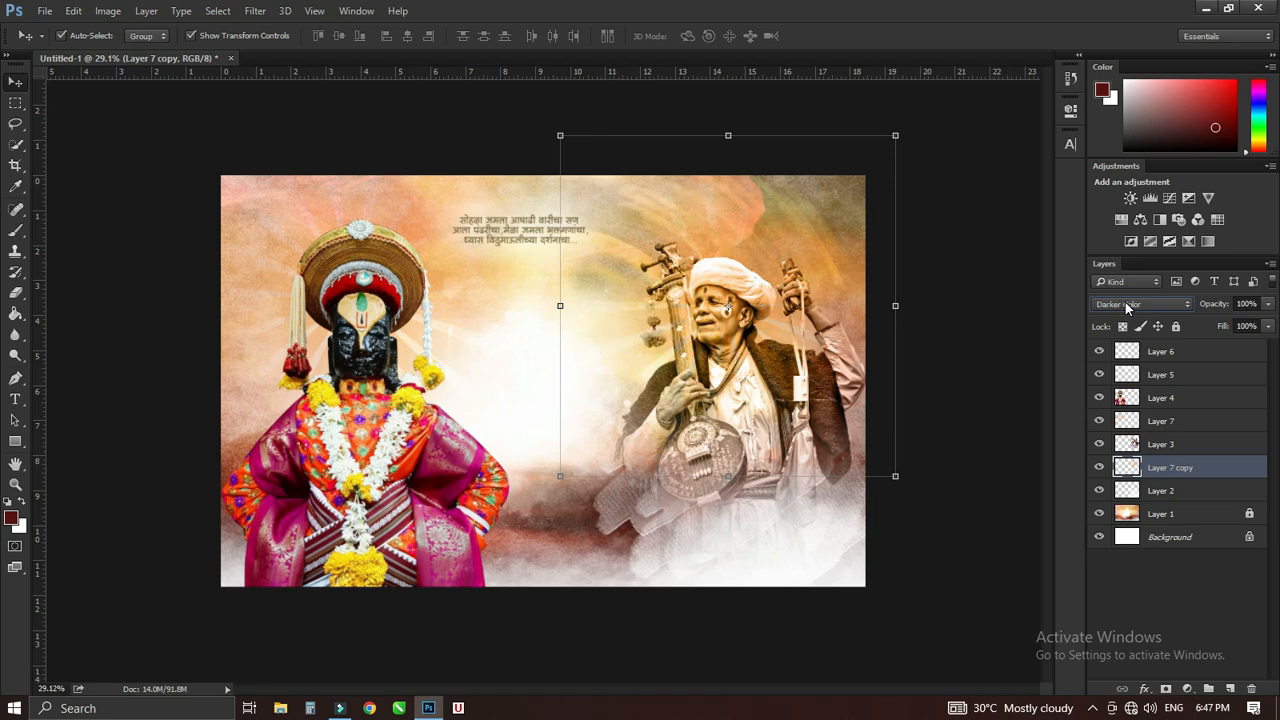
{"action": "left_click", "coordinate": [1005, 316]}
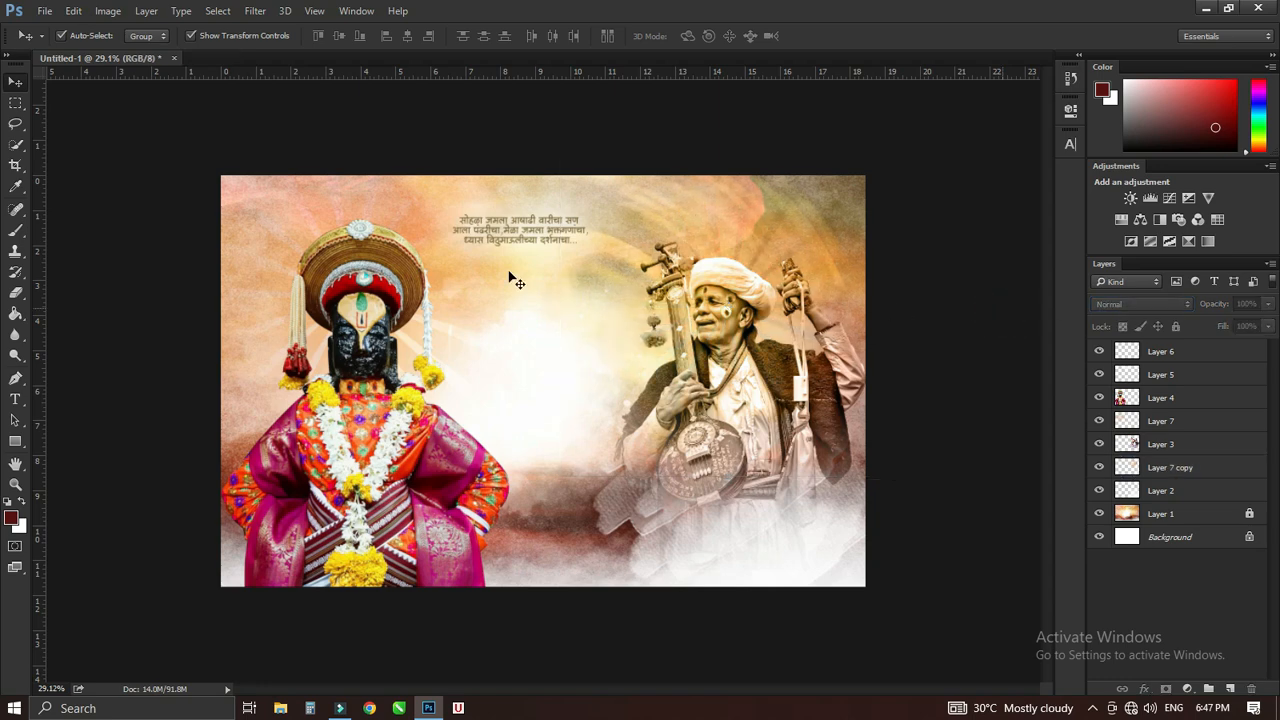
Step: Set the blend mode of the sunburst behind the deity to Lighten
{"action": "left_click", "coordinate": [453, 270]}
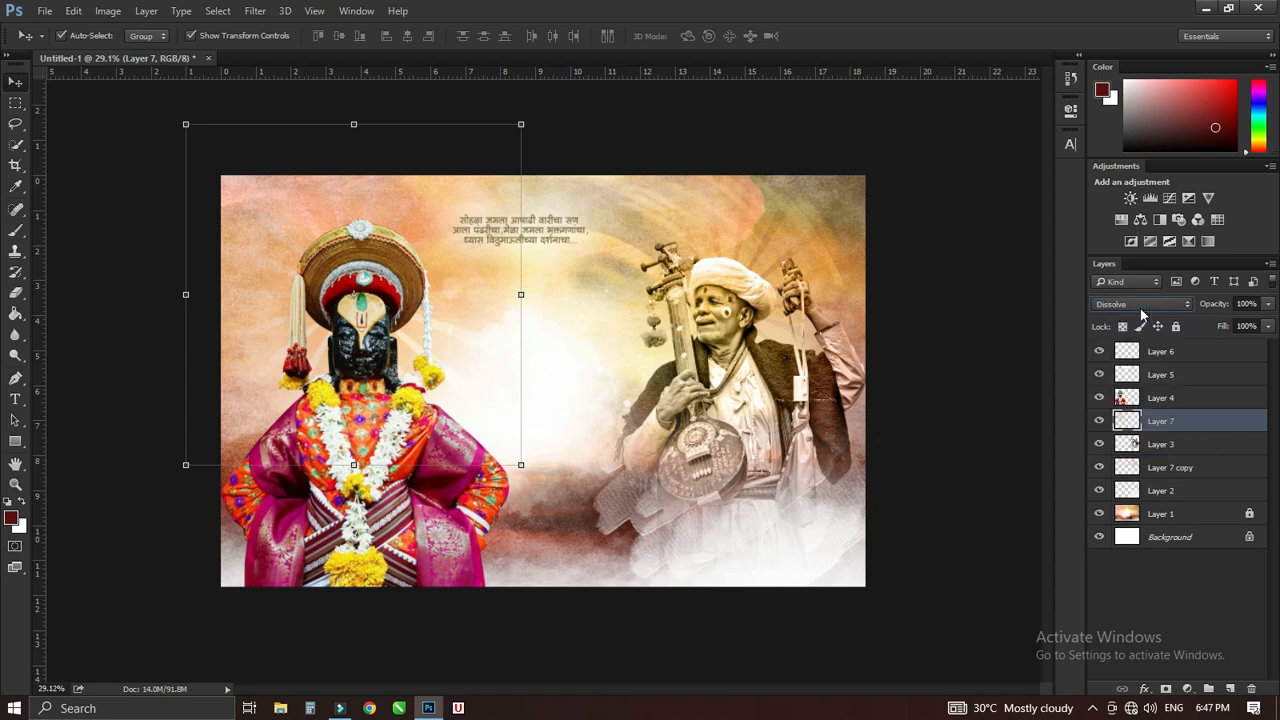
{"action": "scroll", "coordinate": [1140, 308], "scroll_direction": "down", "scroll_amount": 3}
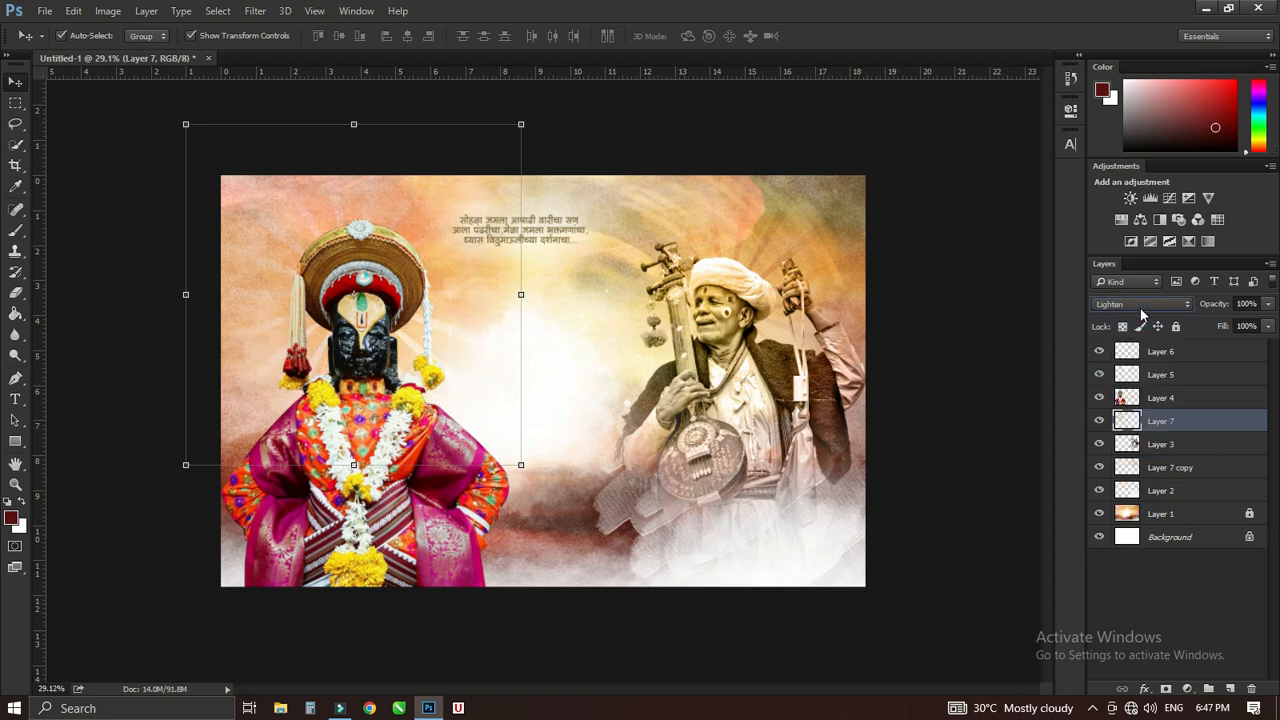
{"action": "left_click", "coordinate": [1021, 337]}
{"action": "left_click", "coordinate": [43, 11]}
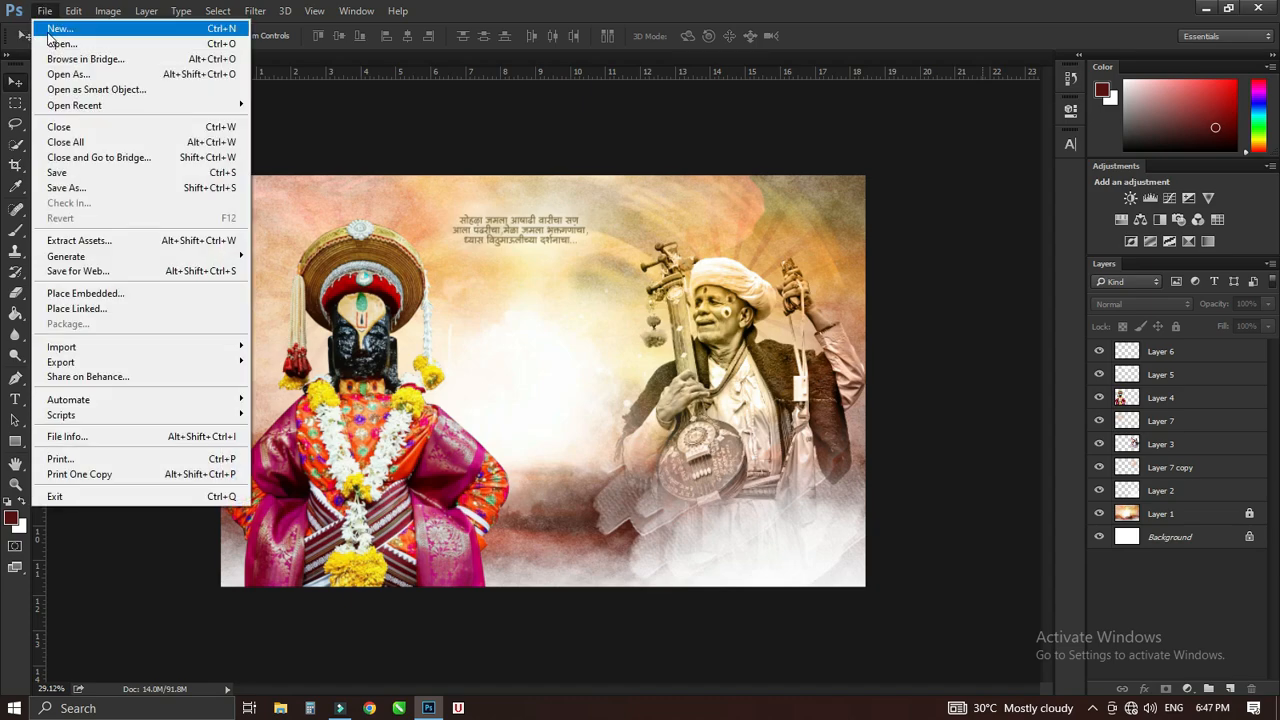
{"action": "left_click", "coordinate": [917, 404]}
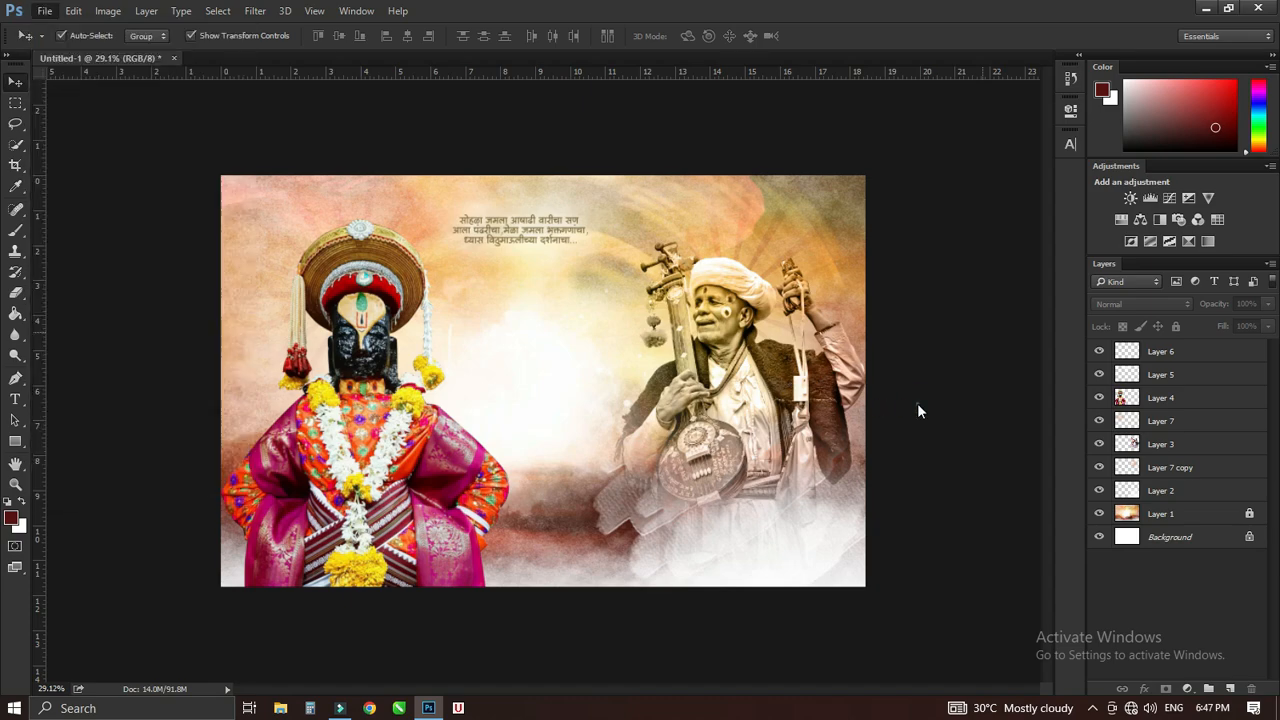
Step: Fade the deity figure's lower body into the background with soft Eraser strokes
{"action": "left_click", "coordinate": [376, 354]}
{"action": "key", "text": "z"}
{"action": "left_click_drag", "start_coordinate": [400, 543], "coordinate": [440, 553]}
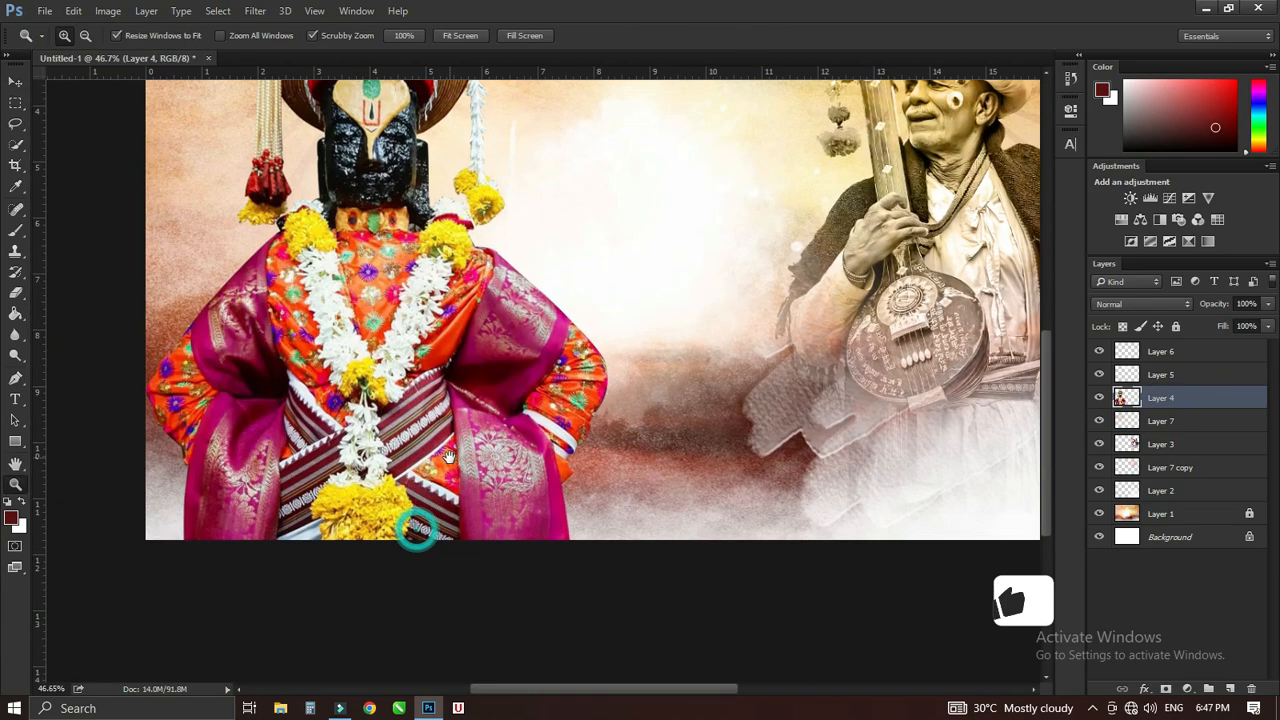
{"action": "key", "text": "alt+e"}
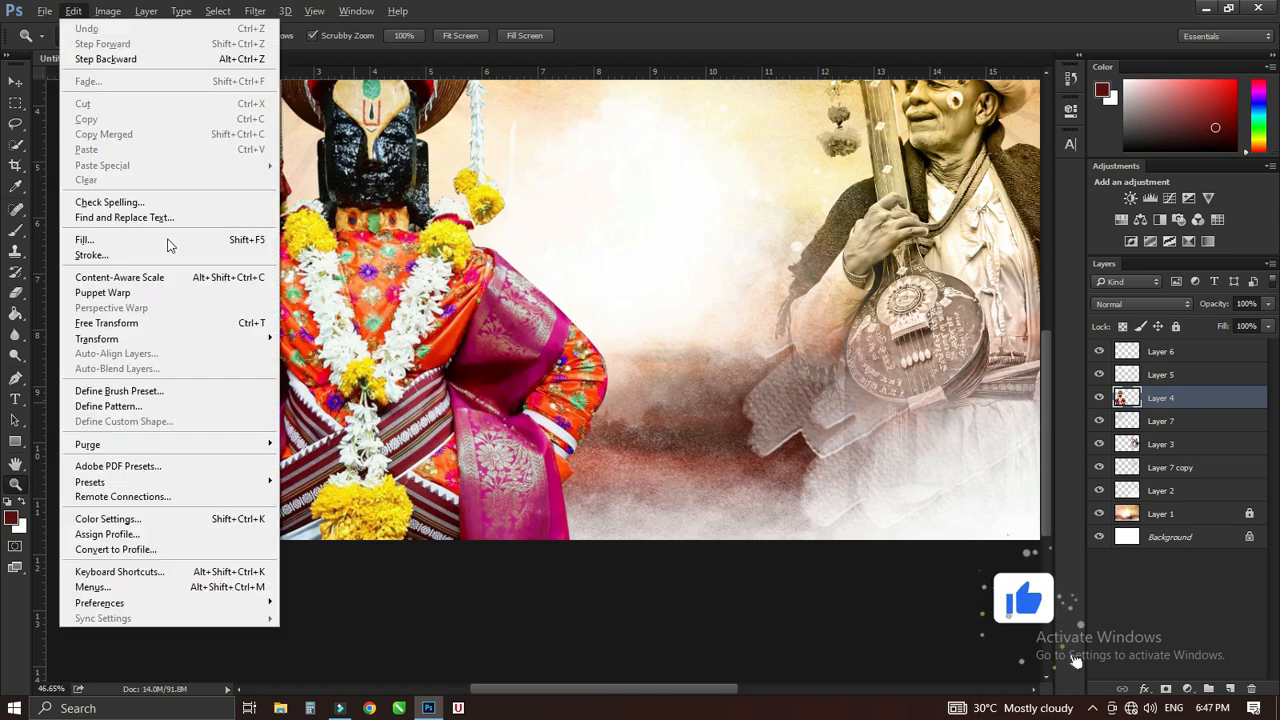
{"action": "left_click", "coordinate": [15, 82]}
{"action": "left_click", "coordinate": [348, 492]}
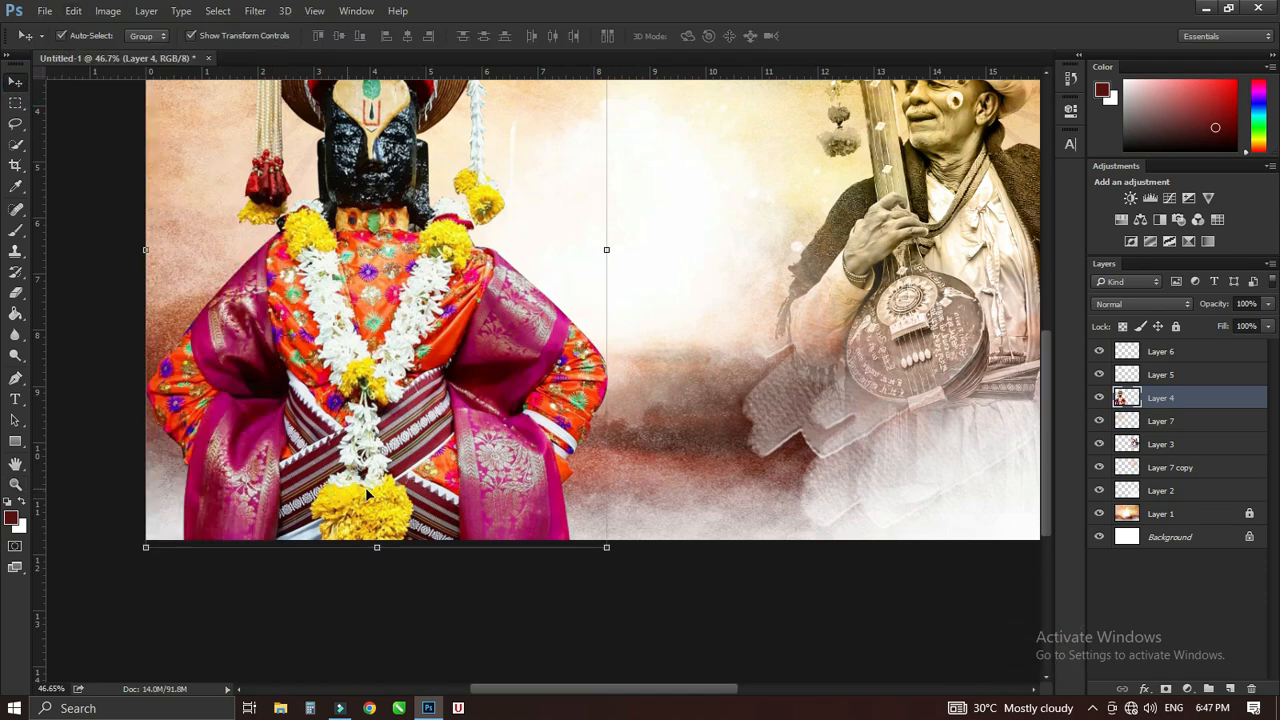
{"action": "key", "text": "alt+e"}
{"action": "left_click", "coordinate": [349, 405]}
{"action": "right_click", "coordinate": [15, 292]}
{"action": "left_click", "coordinate": [80, 284]}
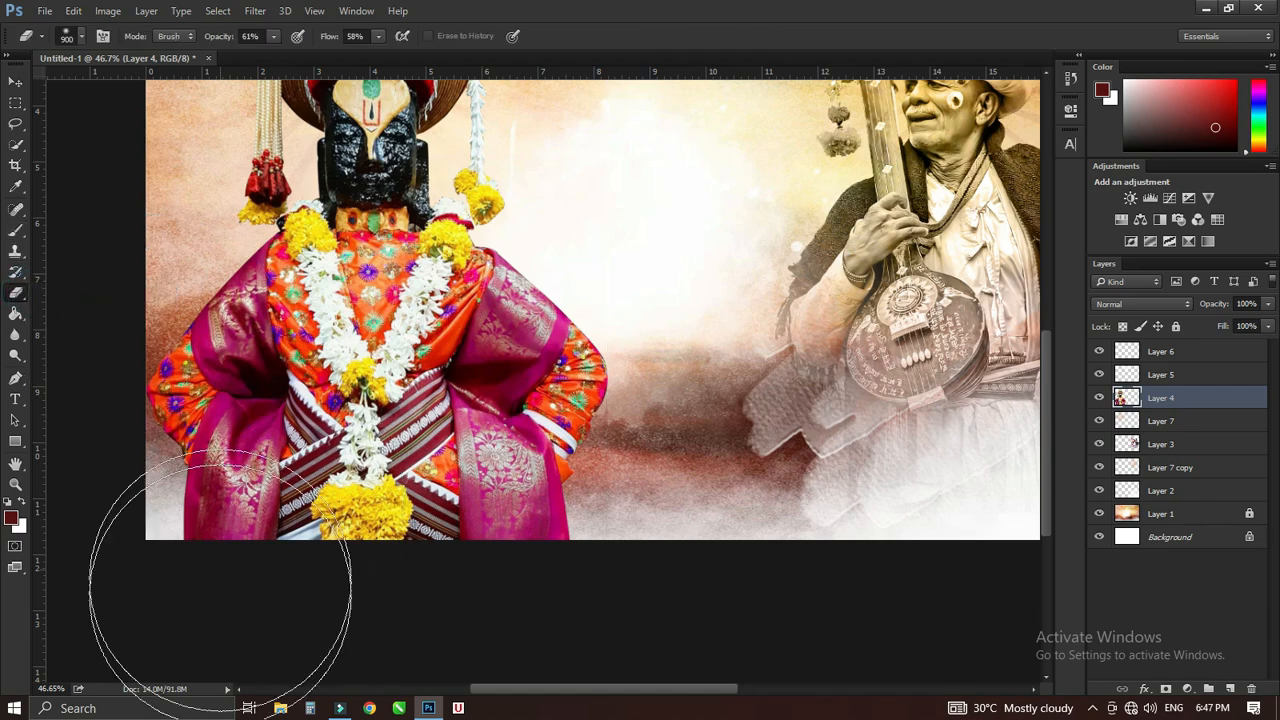
{"action": "mouse_move", "coordinate": [281, 610]}
{"action": "left_mouse_down"}
{"action": "mouse_move", "coordinate": [249, 590]}
{"action": "mouse_move", "coordinate": [566, 565]}
{"action": "mouse_move", "coordinate": [605, 542]}
{"action": "mouse_move", "coordinate": [650, 479]}
{"action": "mouse_move", "coordinate": [579, 568]}
{"action": "mouse_move", "coordinate": [466, 598]}
{"action": "mouse_move", "coordinate": [446, 560]}
{"action": "mouse_move", "coordinate": [202, 460]}
{"action": "mouse_move", "coordinate": [188, 476]}
{"action": "mouse_move", "coordinate": [103, 473]}
{"action": "mouse_move", "coordinate": [276, 520]}
{"action": "mouse_move", "coordinate": [503, 524]}
{"action": "mouse_move", "coordinate": [663, 487]}
{"action": "mouse_move", "coordinate": [597, 534]}
{"action": "mouse_move", "coordinate": [666, 506]}
{"action": "mouse_move", "coordinate": [309, 460]}
{"action": "left_mouse_up"}
Step: Open the flag procession image 14.png from the yekadashi Banner Design folder
{"action": "key", "text": "v"}
{"action": "key", "text": "ctrl+minus"}
{"action": "key", "text": "ctrl+minus"}
{"action": "key", "text": "ctrl+0"}
{"action": "key", "text": "c"}
{"action": "key", "text": "v"}
{"action": "left_click", "coordinate": [45, 11]}
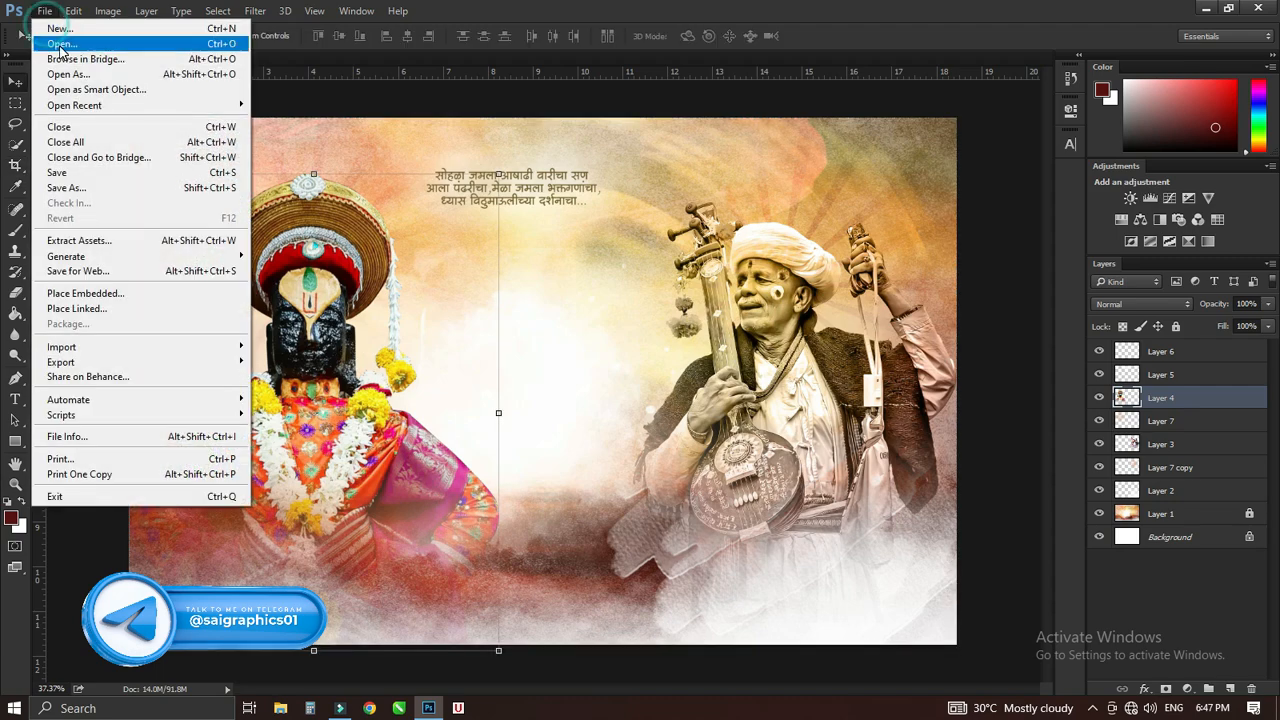
{"action": "left_click", "coordinate": [70, 50]}
{"action": "scroll", "coordinate": [652, 195], "scroll_direction": "down", "scroll_amount": 3}
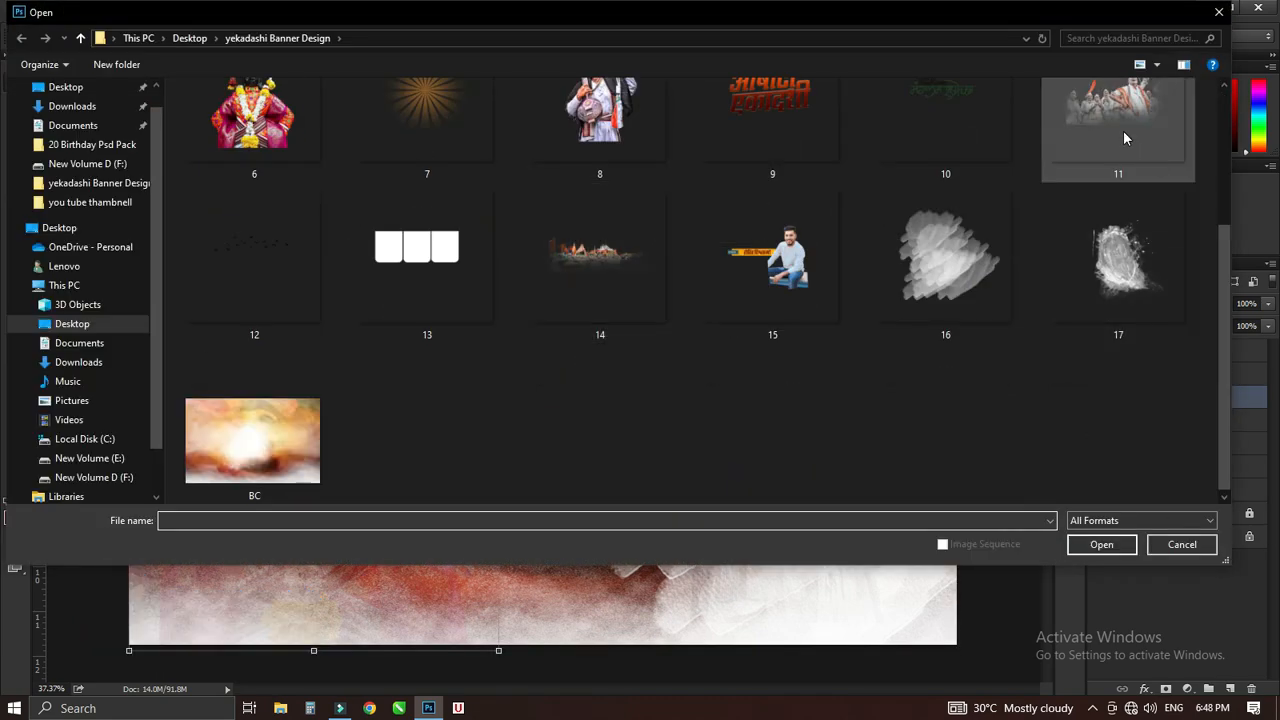
{"action": "double_click", "coordinate": [544, 322]}
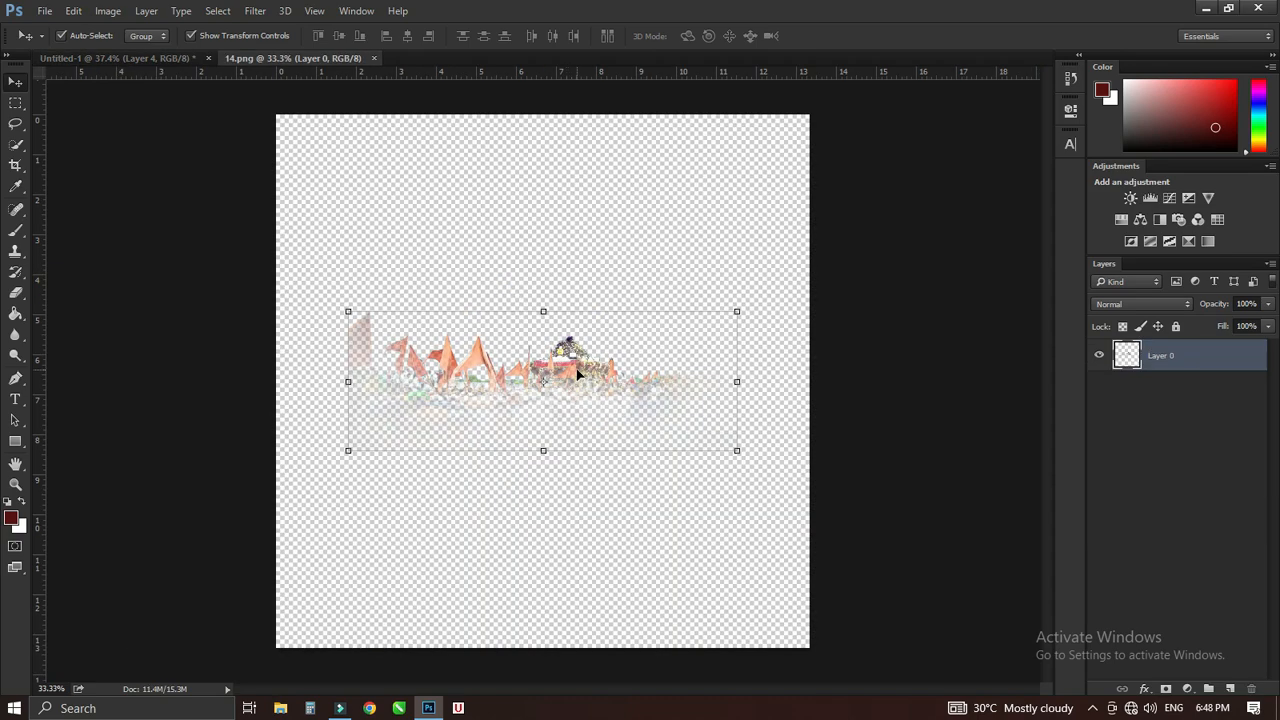
Step: Copy the flag procession into Untitled-1, placing it along the bottom edge in front of the deity, and close 14.png
{"action": "left_click_drag", "start_coordinate": [577, 374], "coordinate": [362, 512]}
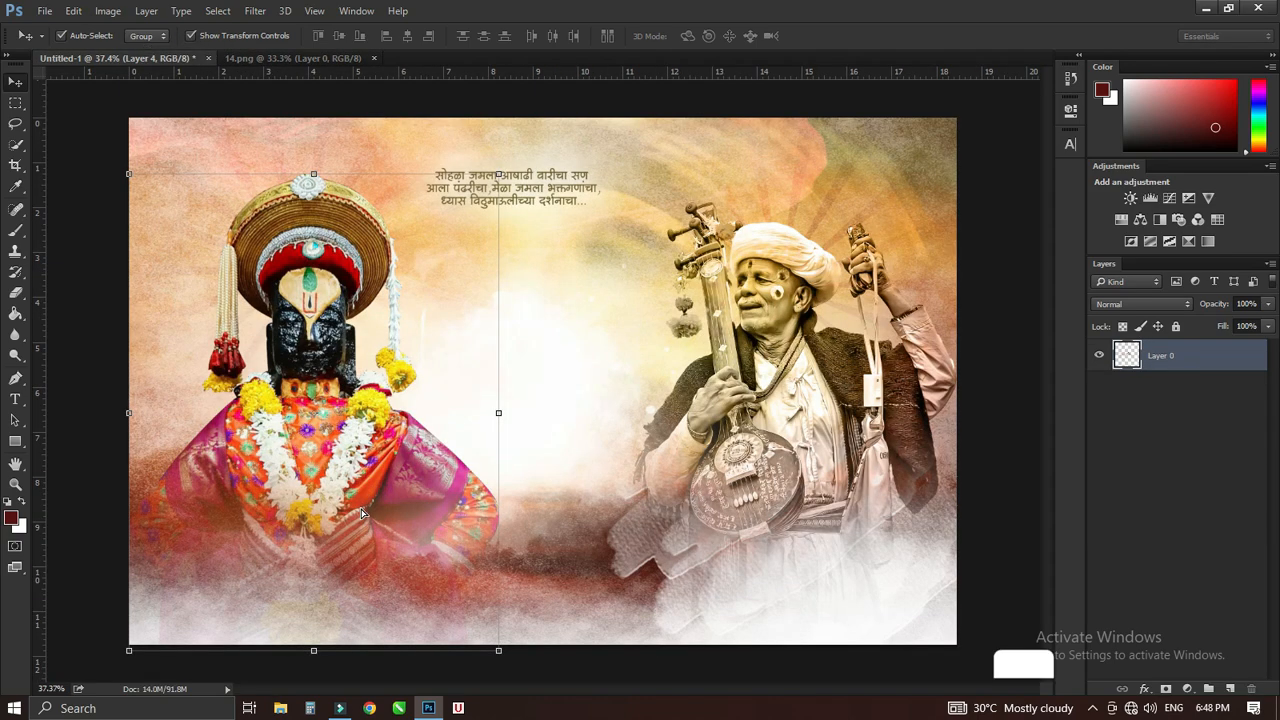
{"action": "left_click_drag", "start_coordinate": [410, 325], "coordinate": [420, 303]}
{"action": "left_click", "coordinate": [373, 58]}
{"action": "left_click_drag", "start_coordinate": [354, 506], "coordinate": [390, 576]}
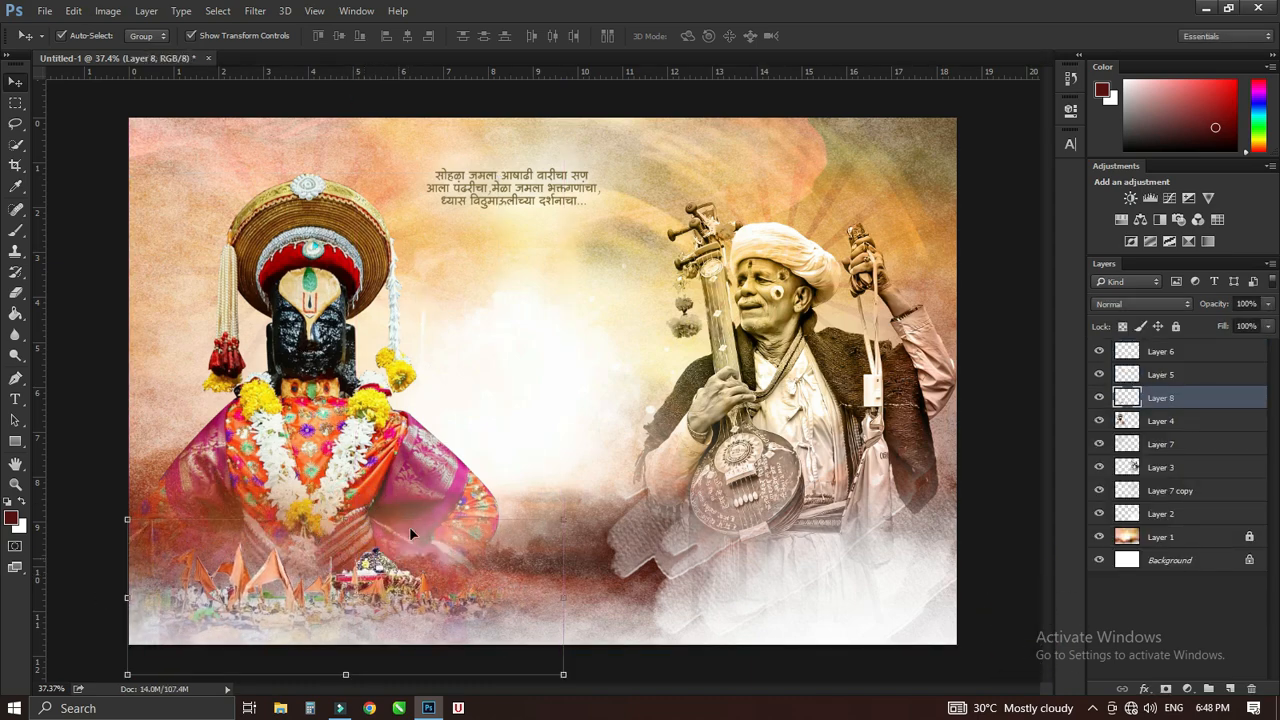
Step: Open 17.png and copy its white splash texture into Untitled-1
{"action": "left_click", "coordinate": [45, 10]}
{"action": "left_click", "coordinate": [62, 44]}
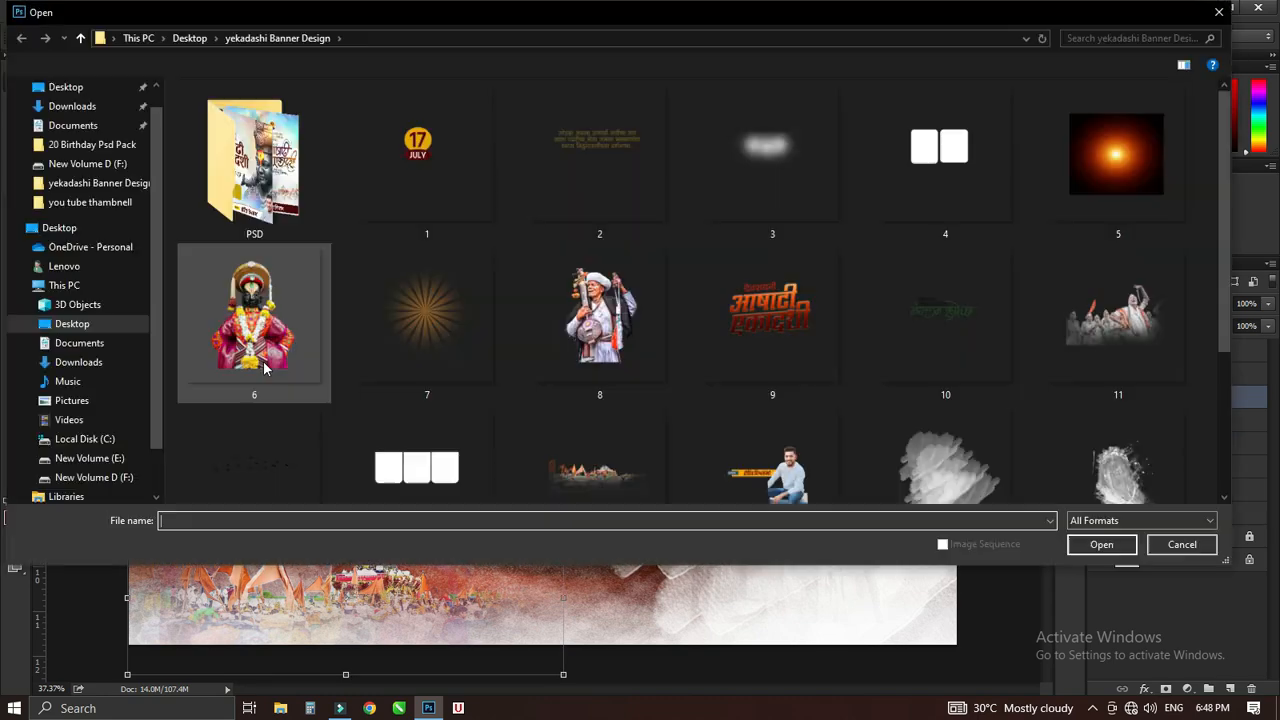
{"action": "scroll", "coordinate": [612, 288], "scroll_direction": "down", "scroll_amount": 1}
{"action": "double_click", "coordinate": [1128, 422]}
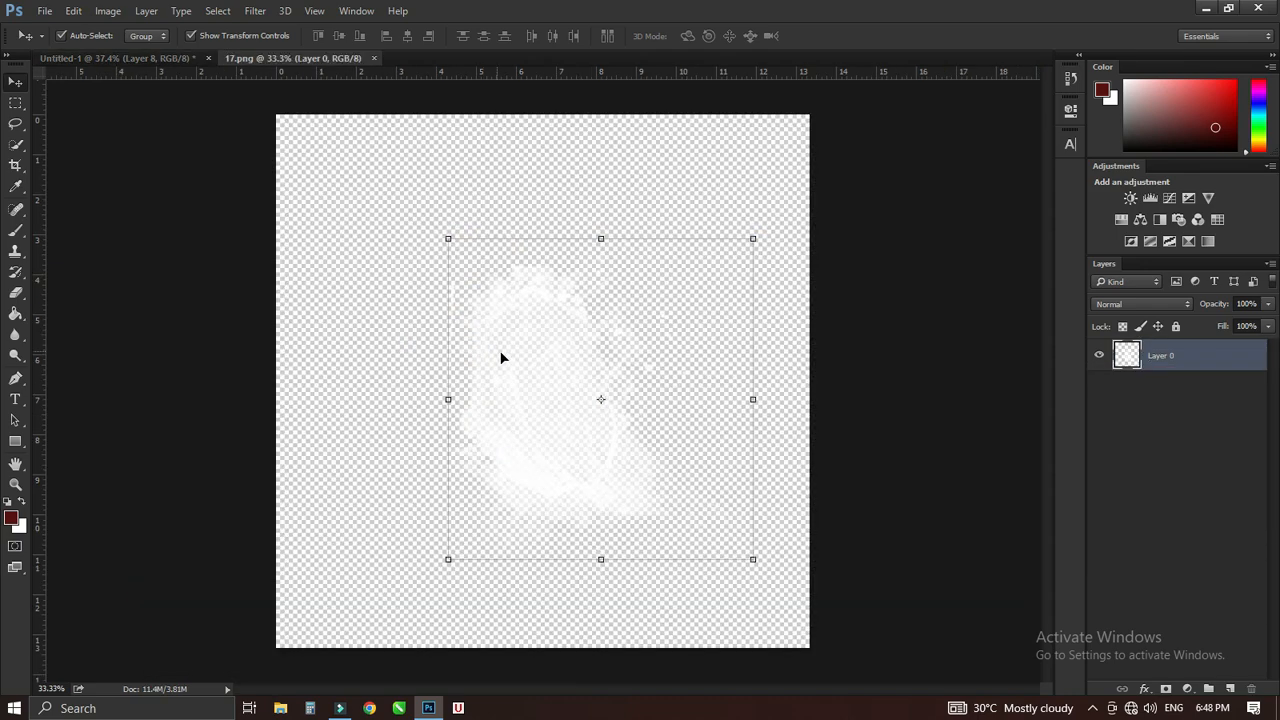
{"action": "mouse_move", "coordinate": [500, 357]}
{"action": "left_mouse_down"}
{"action": "mouse_move", "coordinate": [220, 126]}
{"action": "mouse_move", "coordinate": [165, 57]}
{"action": "mouse_move", "coordinate": [519, 355]}
{"action": "left_mouse_up"}
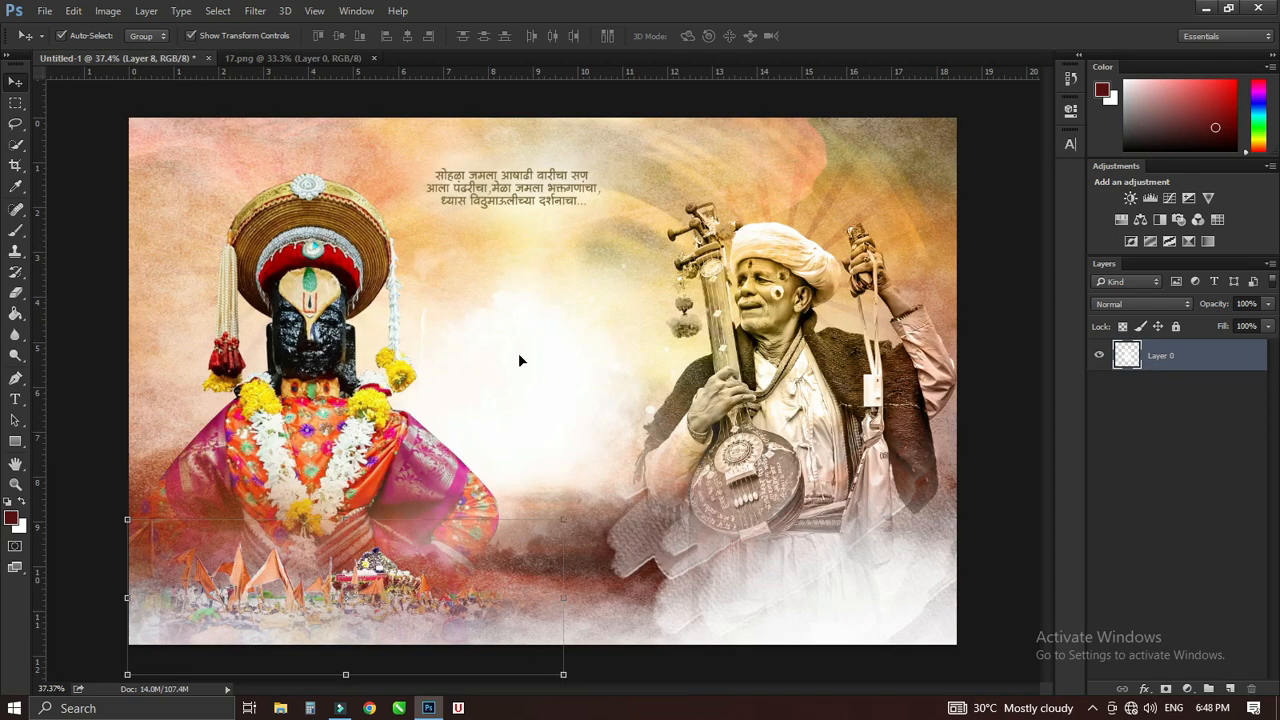
{"action": "left_click_drag", "start_coordinate": [545, 421], "coordinate": [500, 397]}
Step: Move the white splash layer below the musician layer, position it between the two figures, and close 17.png
{"action": "left_click_drag", "start_coordinate": [1189, 399], "coordinate": [1187, 514]}
{"action": "left_click_drag", "start_coordinate": [545, 330], "coordinate": [518, 343]}
{"action": "left_click", "coordinate": [372, 58]}
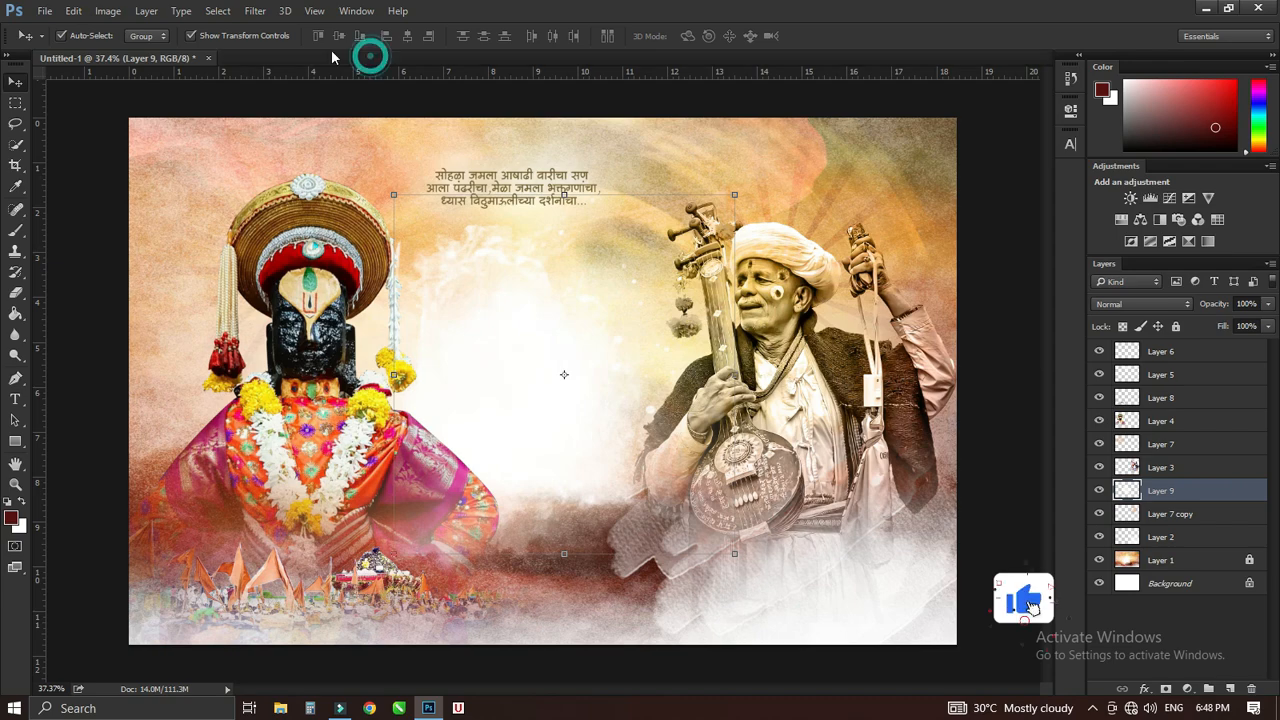
Step: Open 9.png and copy its Ashadhi Ekadashi title into Untitled-1 between the deity and the musician
{"action": "left_click", "coordinate": [44, 11]}
{"action": "left_click", "coordinate": [55, 40]}
{"action": "double_click", "coordinate": [731, 314]}
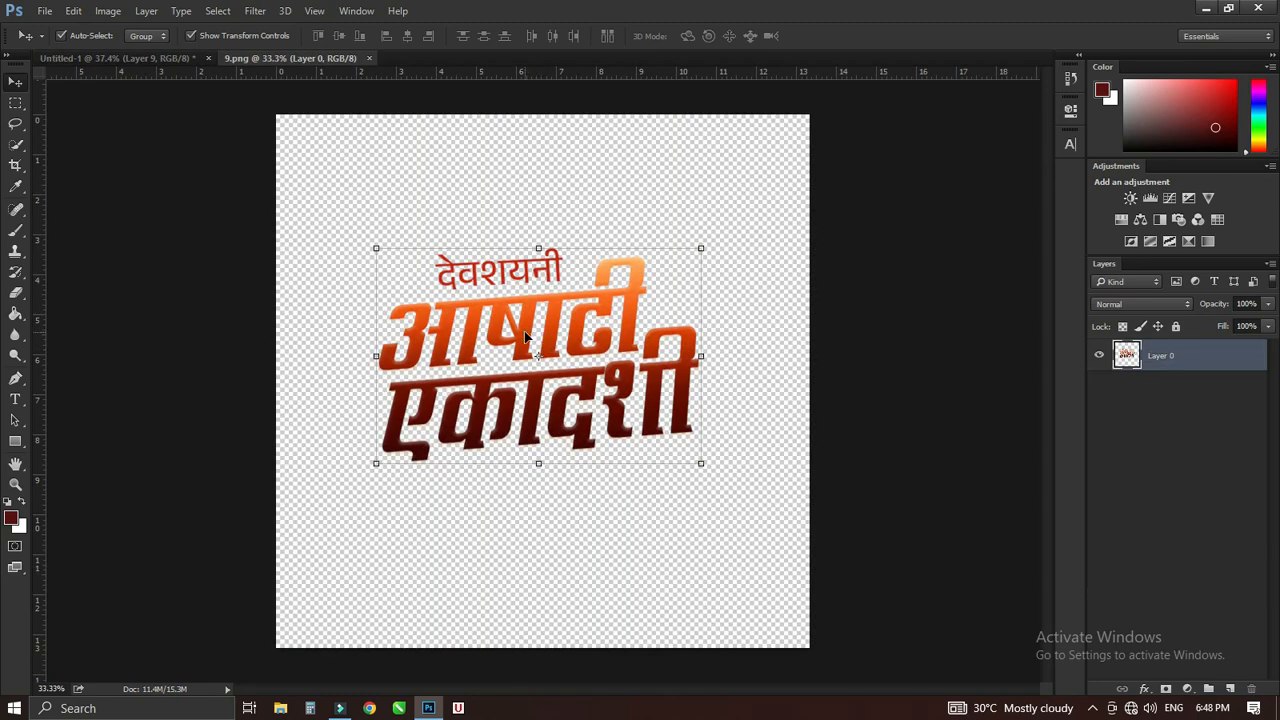
{"action": "mouse_move", "coordinate": [524, 337]}
{"action": "left_mouse_down"}
{"action": "mouse_move", "coordinate": [130, 62]}
{"action": "mouse_move", "coordinate": [79, 61]}
{"action": "mouse_move", "coordinate": [509, 337]}
{"action": "left_mouse_up"}
Step: Scale the title down and place it between the two figures, just below the Marathi verse
{"action": "key", "text": "ctrl+t"}
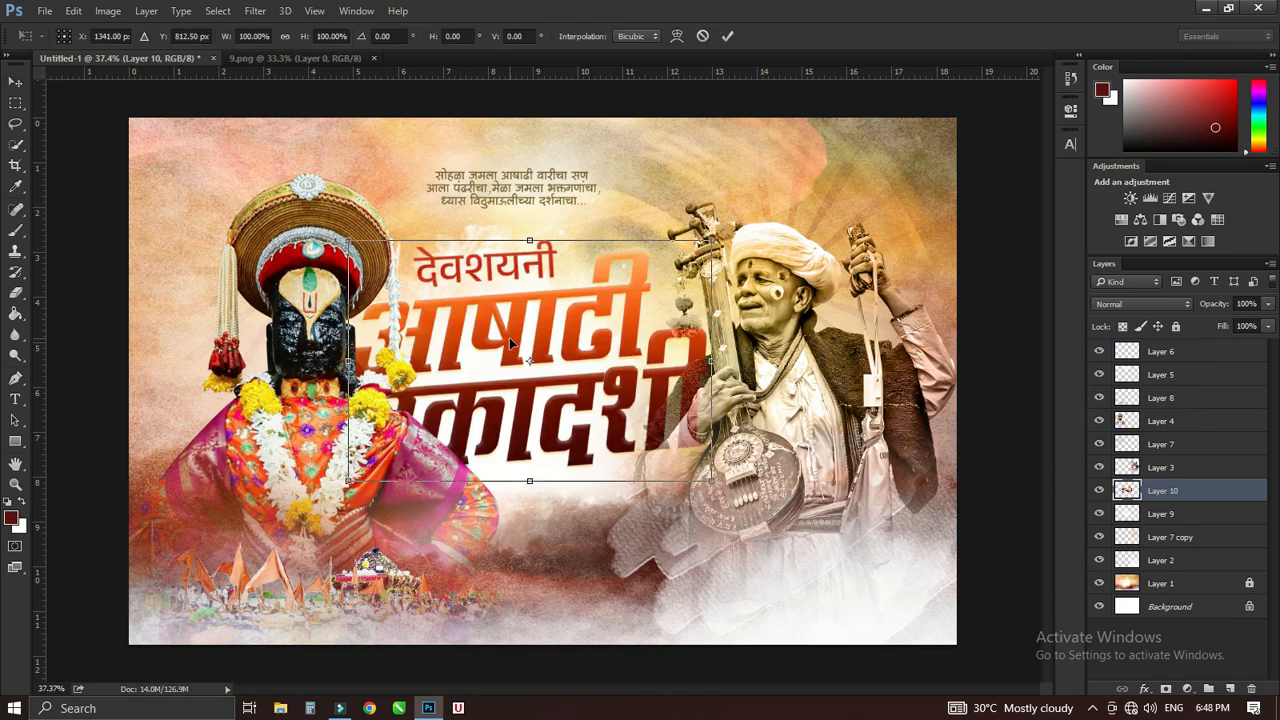
{"action": "left_click_drag", "start_coordinate": [714, 243], "coordinate": [614, 280]}
{"action": "key", "text": "Return"}
{"action": "left_click", "coordinate": [1013, 333]}
{"action": "left_click_drag", "start_coordinate": [525, 344], "coordinate": [516, 304]}
{"action": "left_click", "coordinate": [1022, 318]}
Step: Switch to File Explorer and place 13.png from the desktop's yekadashi Banner Design folder into Untitled-1
{"action": "key", "text": "super+e"}
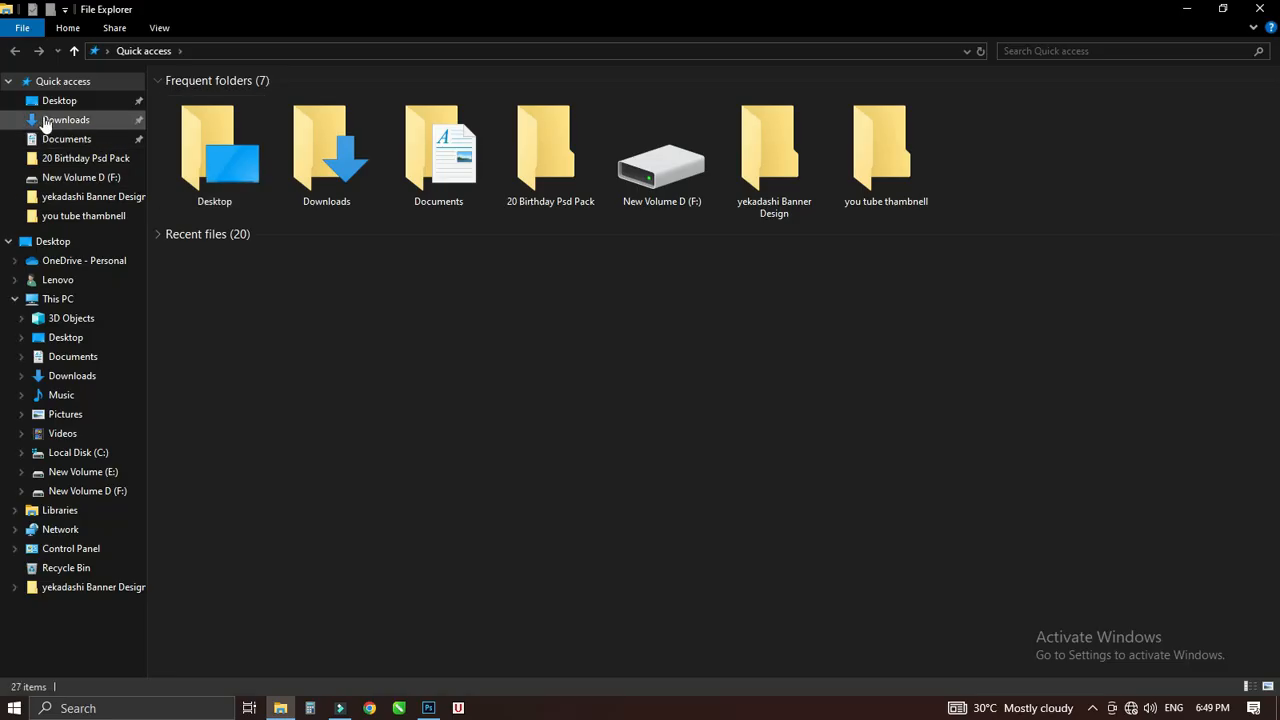
{"action": "left_click", "coordinate": [59, 100]}
{"action": "double_click", "coordinate": [210, 137]}
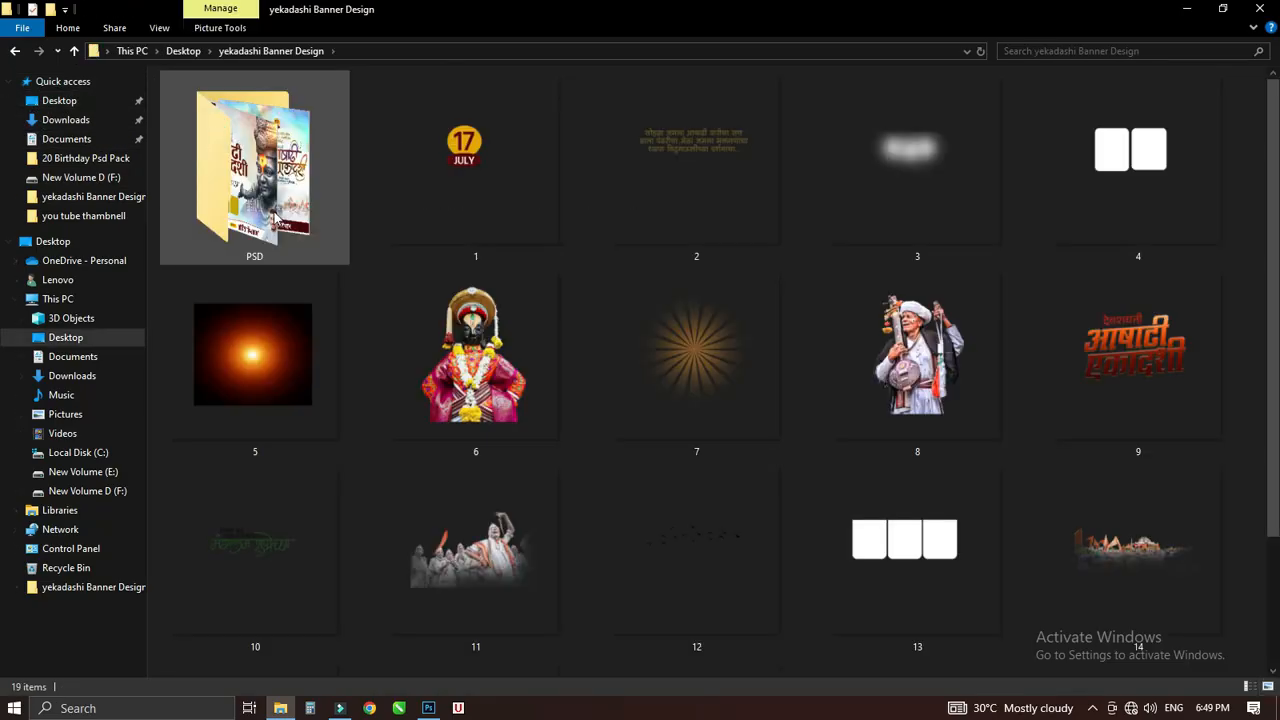
{"action": "scroll", "coordinate": [523, 297], "scroll_direction": "down", "scroll_amount": 2}
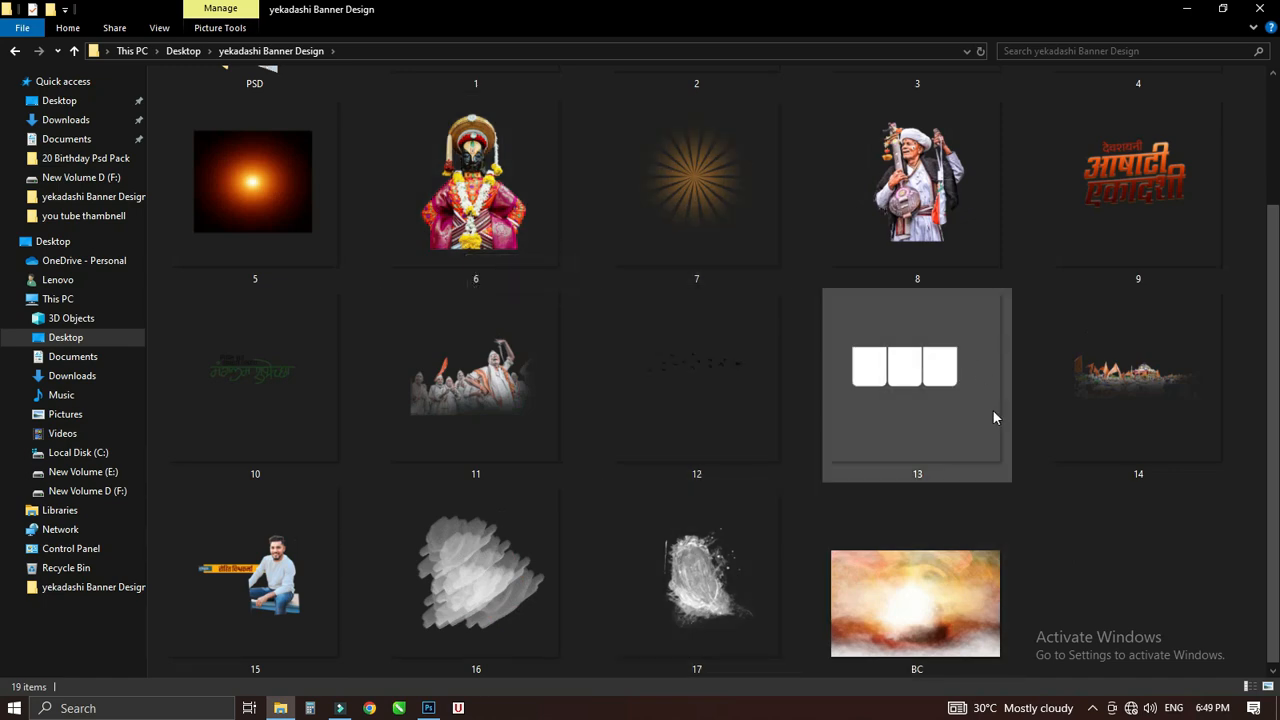
{"action": "left_click_drag", "start_coordinate": [921, 394], "coordinate": [562, 452]}
{"action": "key", "text": "alt+Tab"}
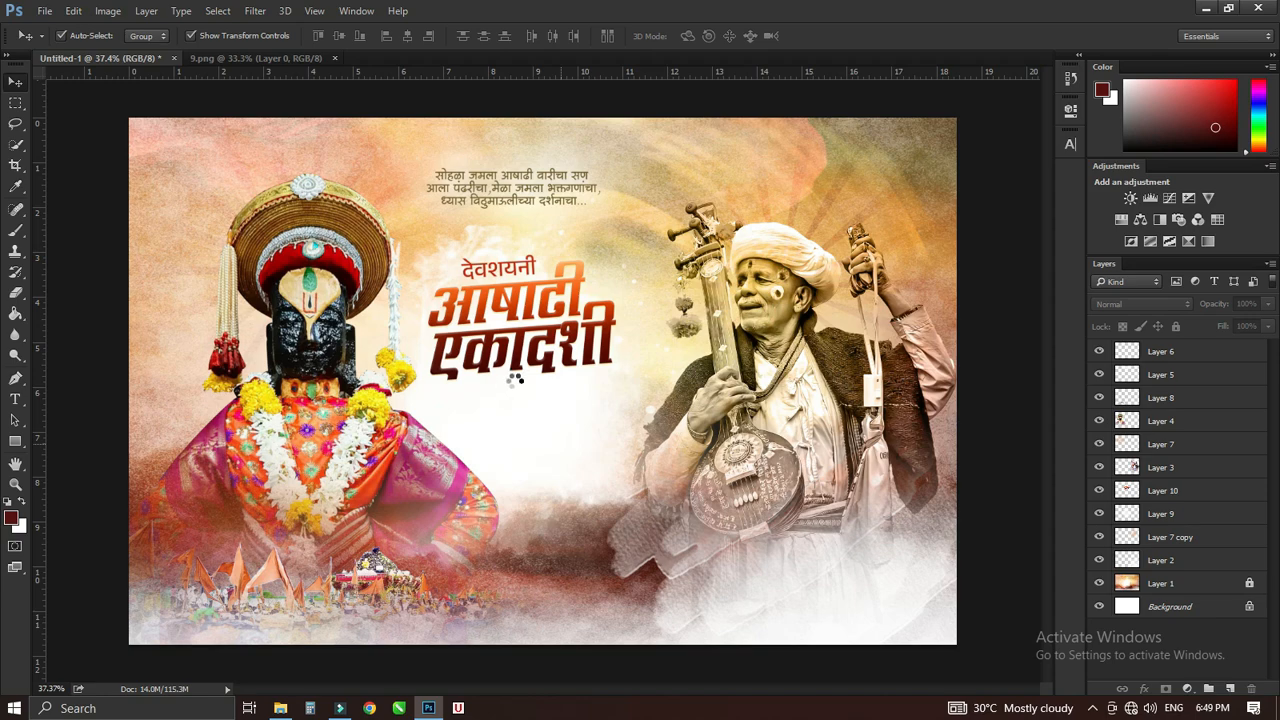
{"action": "left_click_drag", "start_coordinate": [515, 378], "coordinate": [513, 378]}
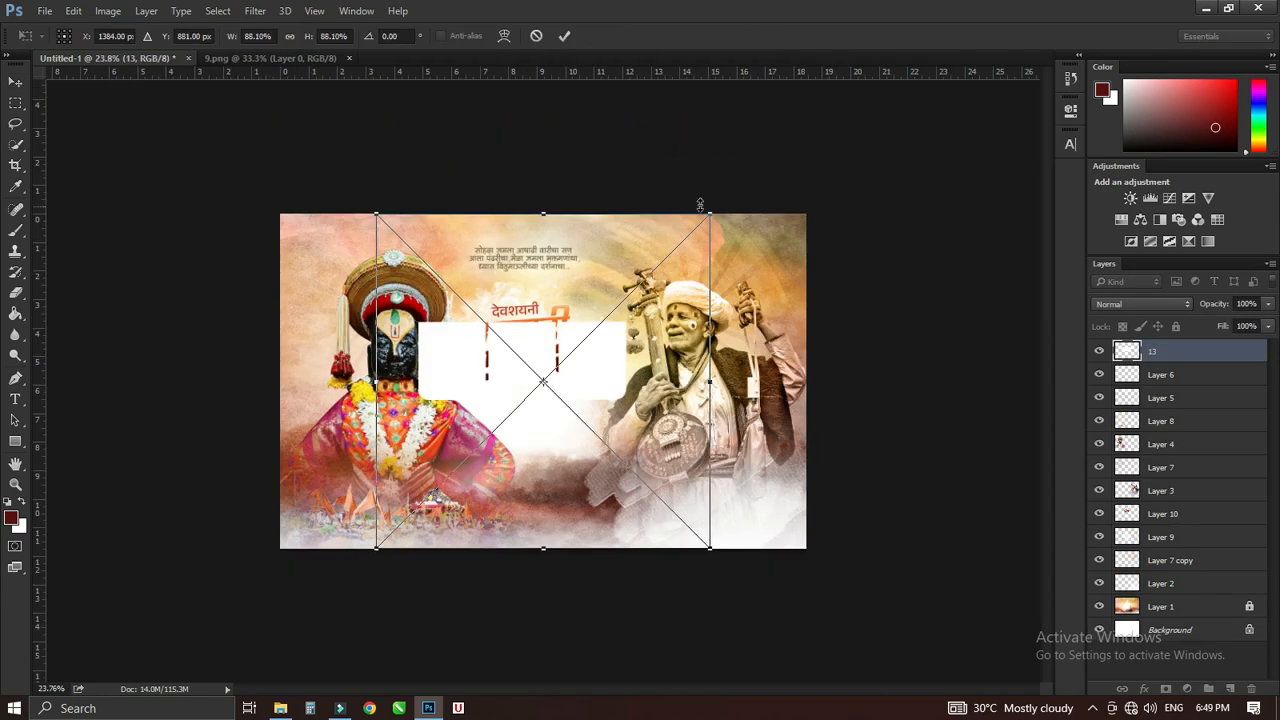
Step: Scale the three white frames to about 40.35% and move them to the banner's lower centre
{"action": "left_click_drag", "start_coordinate": [711, 208], "coordinate": [619, 304]}
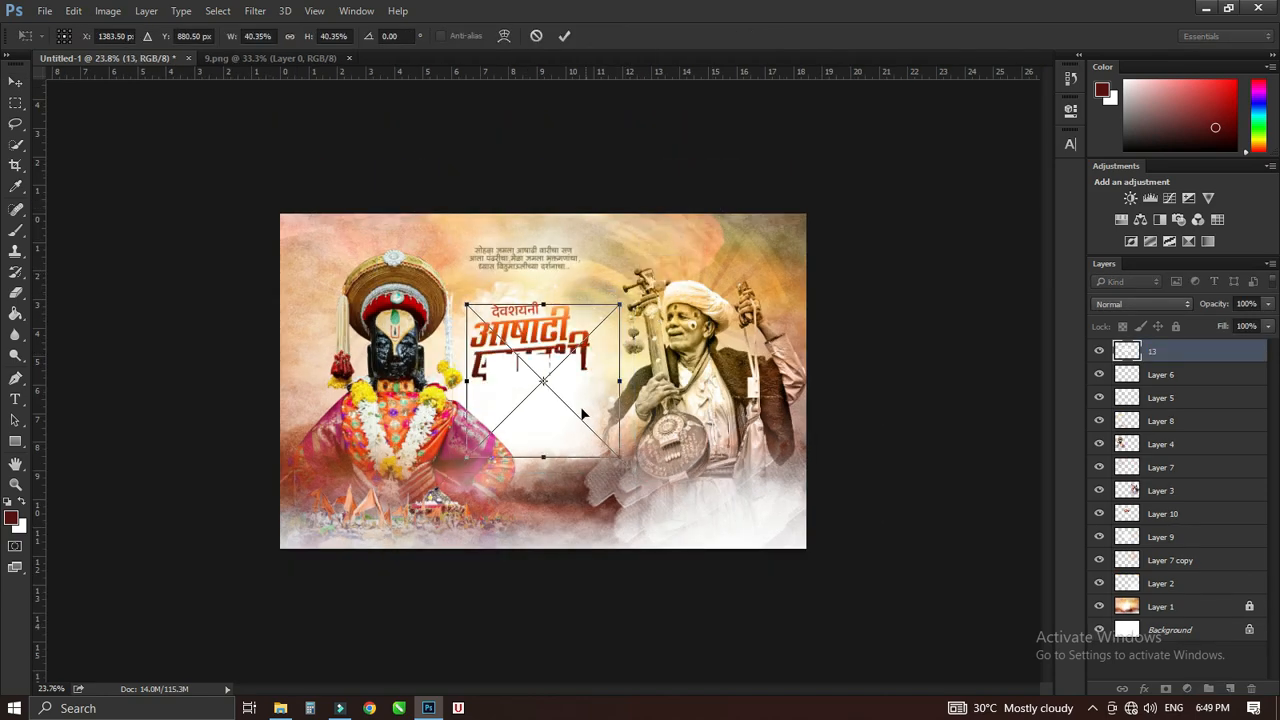
{"action": "double_click", "coordinate": [573, 391]}
{"action": "left_click_drag", "start_coordinate": [563, 378], "coordinate": [582, 503]}
{"action": "left_click", "coordinate": [876, 418]}
{"action": "key", "text": "ctrl+space"}
{"action": "left_click_drag", "start_coordinate": [544, 400], "coordinate": [585, 414]}
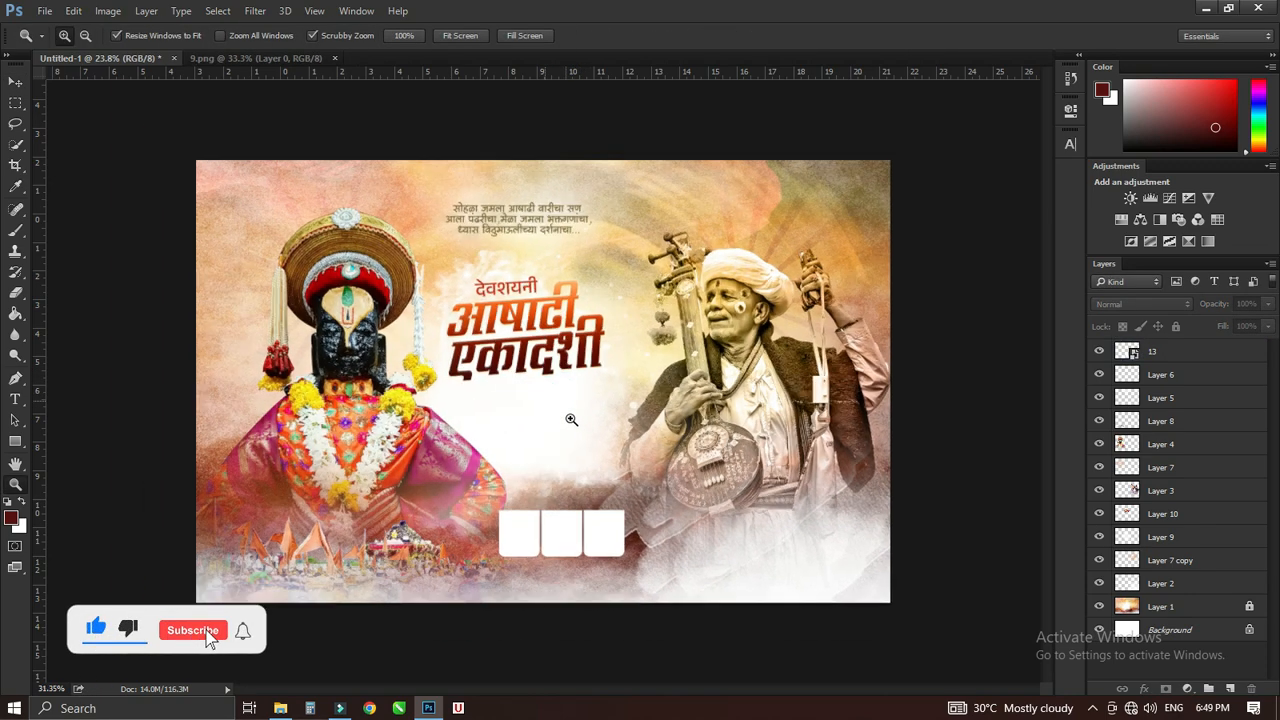
Step: Open 4.png and copy its two white frames into the upper-right corner of the banner in Untitled-1
{"action": "left_click", "coordinate": [45, 10]}
{"action": "left_click", "coordinate": [55, 40]}
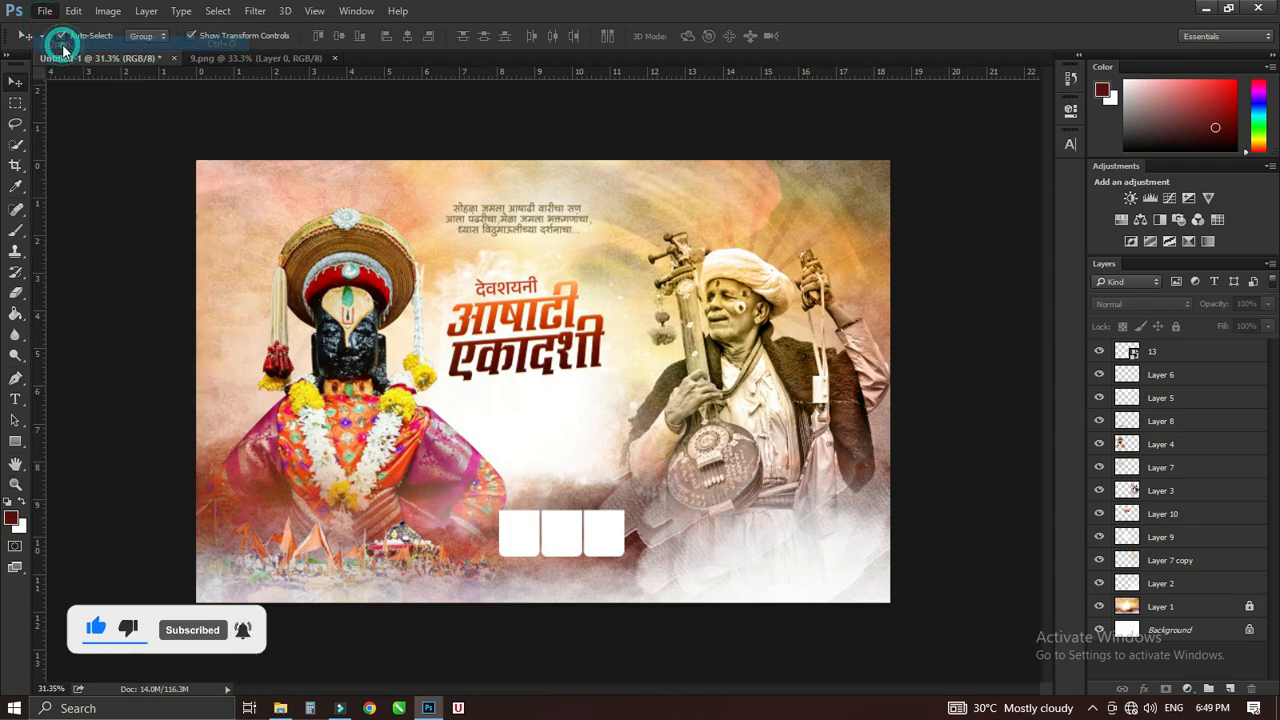
{"action": "double_click", "coordinate": [897, 154]}
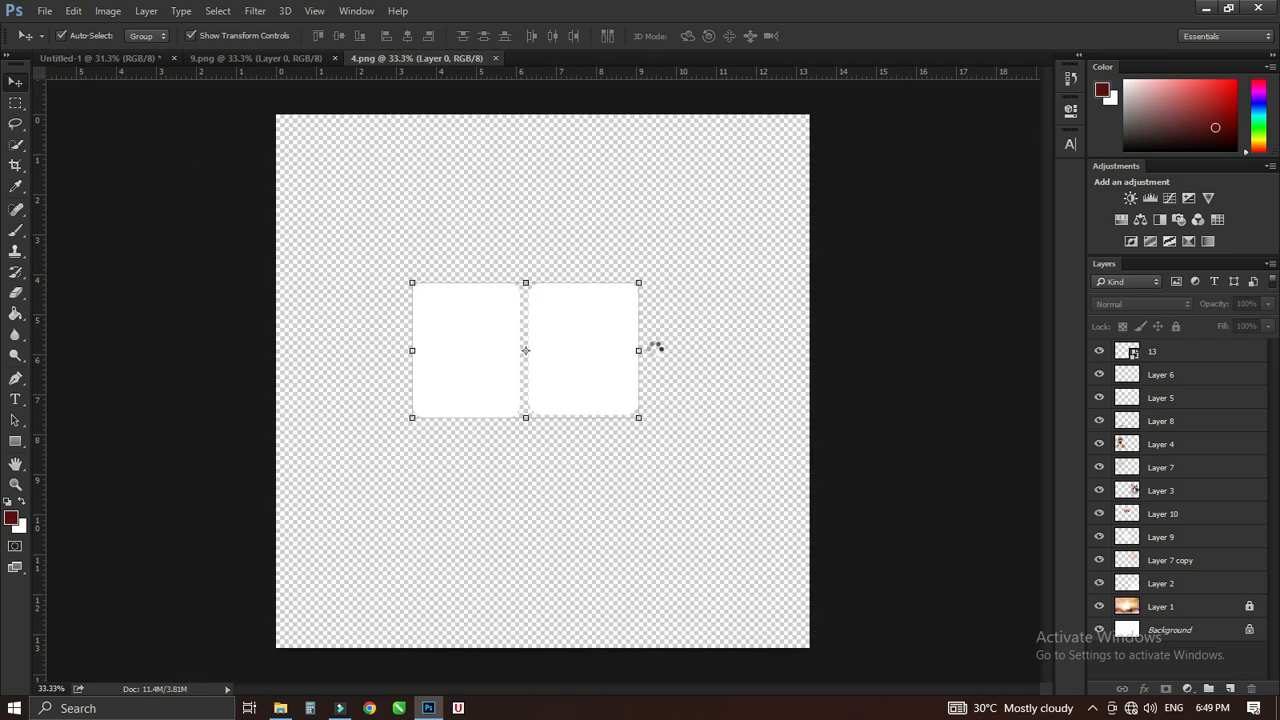
{"action": "left_click_drag", "start_coordinate": [560, 343], "coordinate": [825, 228]}
Step: Scale the two white frames down so they fit in the banner's upper-right corner above the musician
{"action": "key", "text": "ctrl+t"}
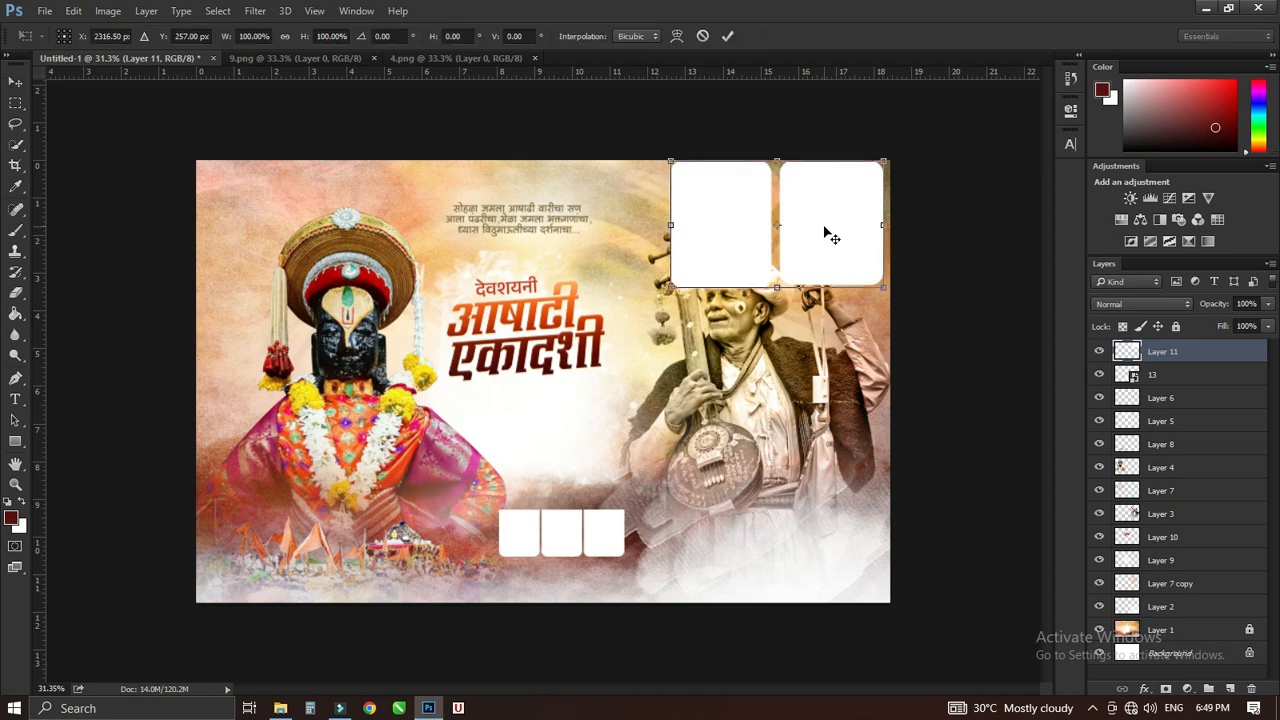
{"action": "left_click_drag", "start_coordinate": [883, 160], "coordinate": [852, 203]}
{"action": "key", "text": "Return"}
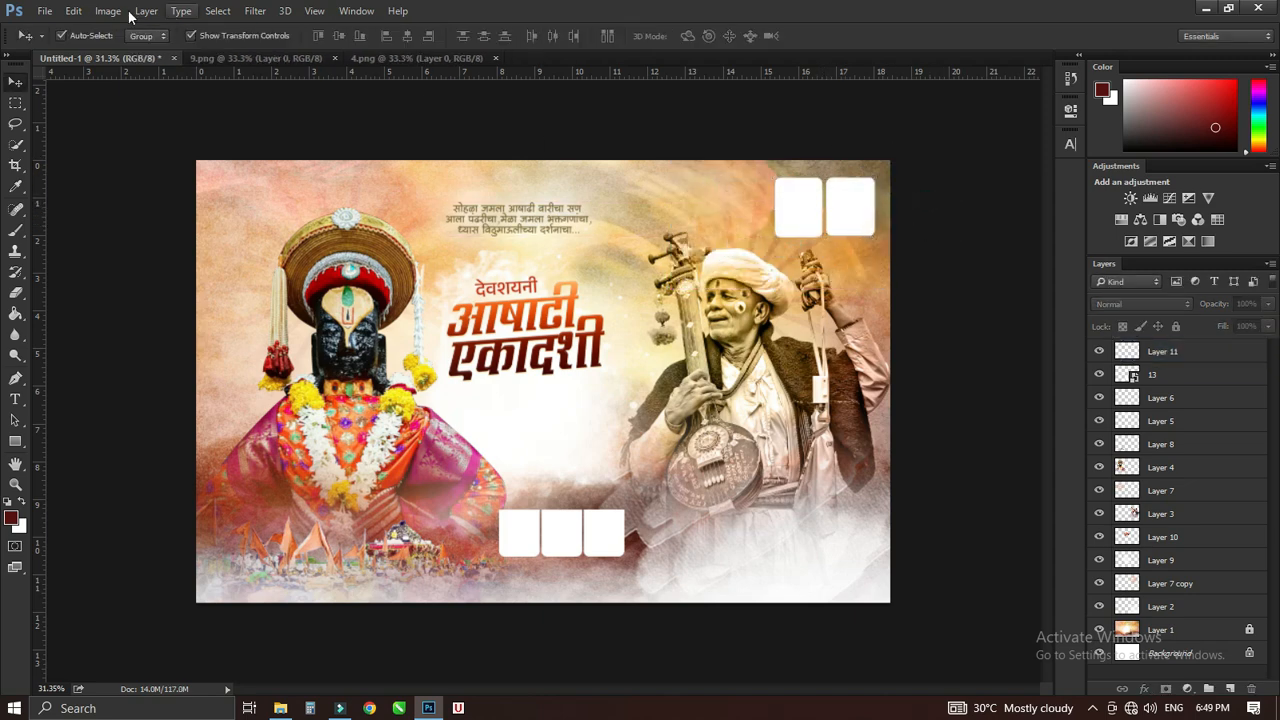
Step: Open 10.png and copy its Marathi greeting text into Untitled-1
{"action": "left_click", "coordinate": [33, 10]}
{"action": "left_click", "coordinate": [45, 38]}
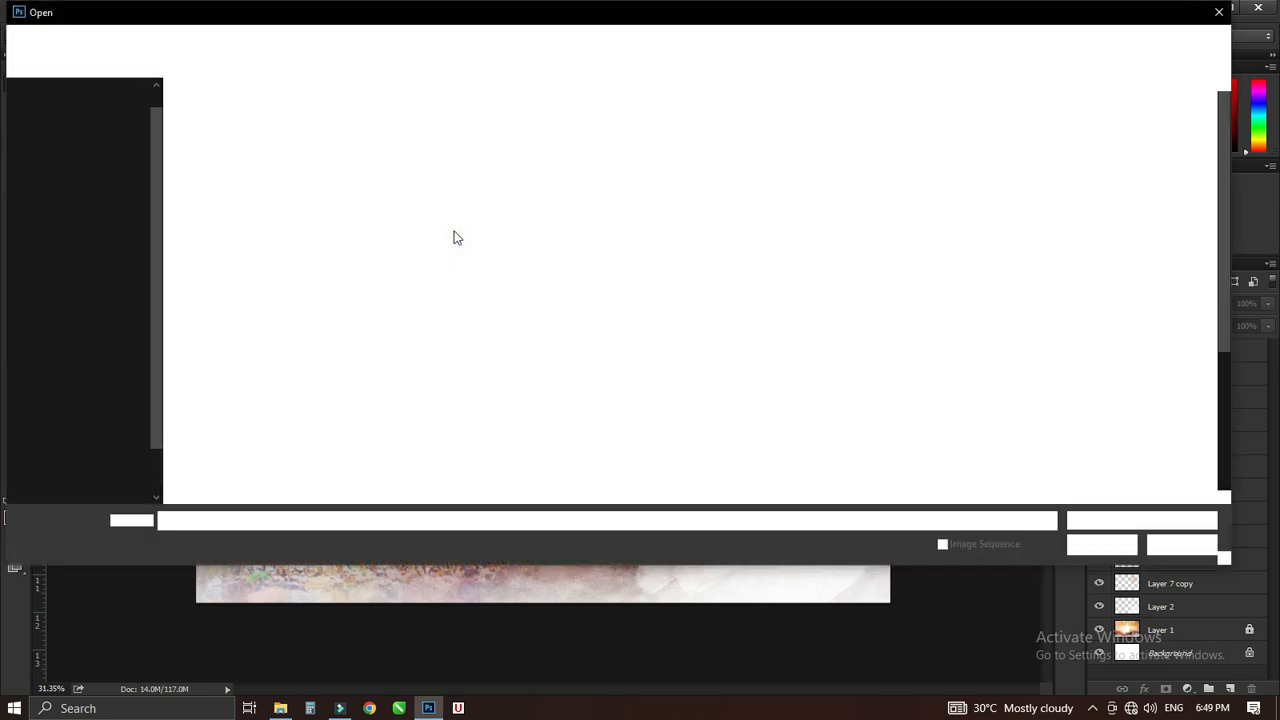
{"action": "double_click", "coordinate": [930, 319]}
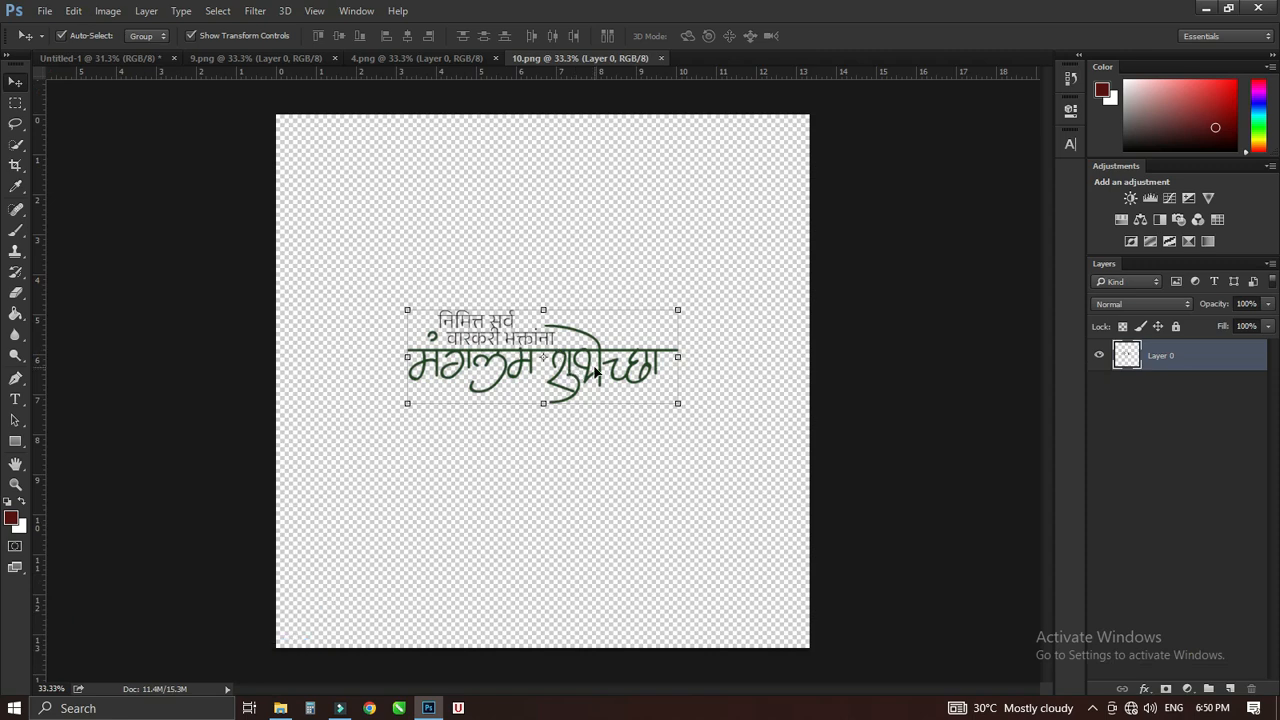
{"action": "left_click_drag", "start_coordinate": [586, 375], "coordinate": [533, 418]}
Step: Scale the greeting down and place it just below the title, and close the source images
{"action": "key", "text": "ctrl+t"}
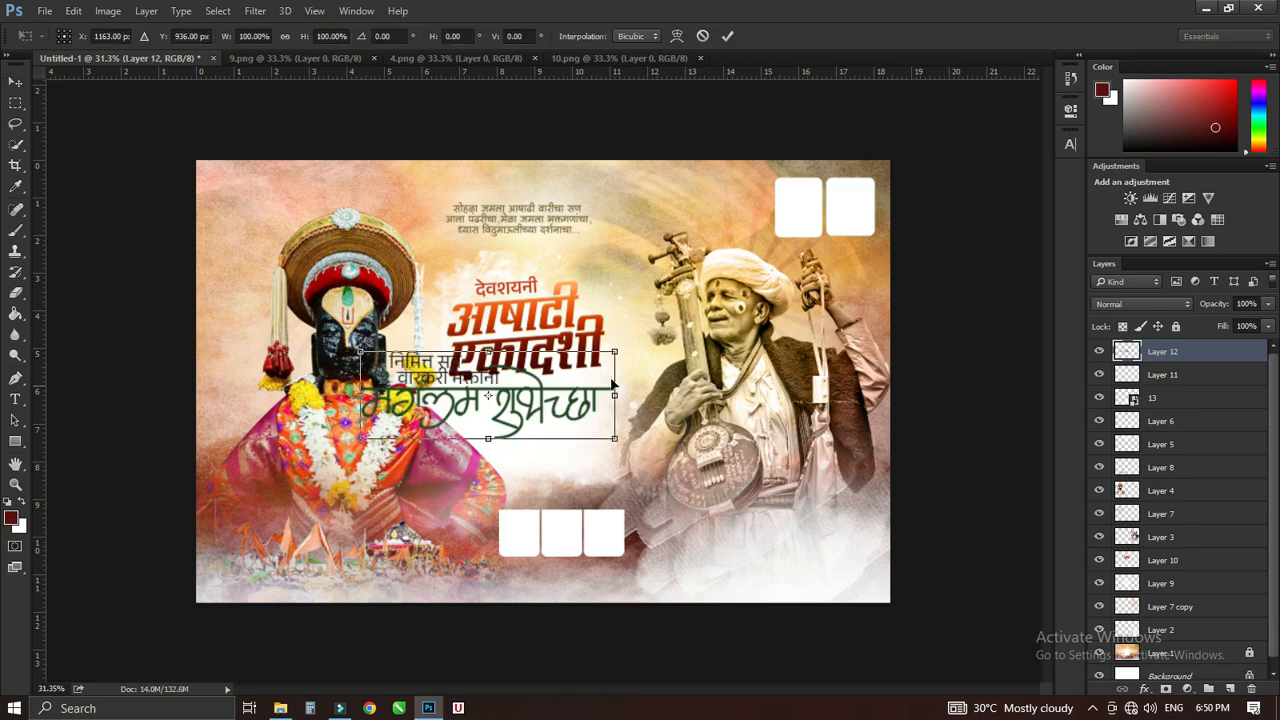
{"action": "left_click_drag", "start_coordinate": [617, 350], "coordinate": [556, 431]}
{"action": "key", "text": "Return"}
{"action": "left_click", "coordinate": [1018, 350]}
{"action": "key", "text": "z"}
{"action": "key", "text": "v"}
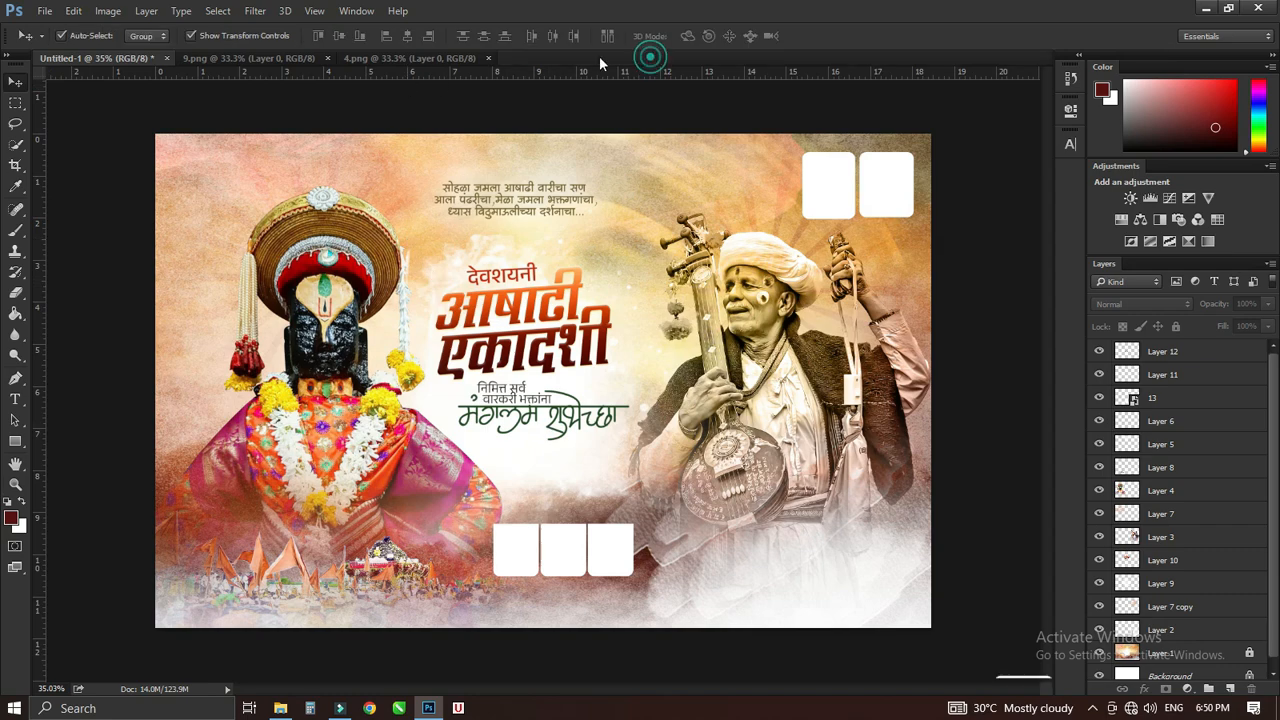
{"action": "left_click", "coordinate": [488, 58]}
{"action": "left_click", "coordinate": [44, 10]}
{"action": "left_click", "coordinate": [45, 26]}
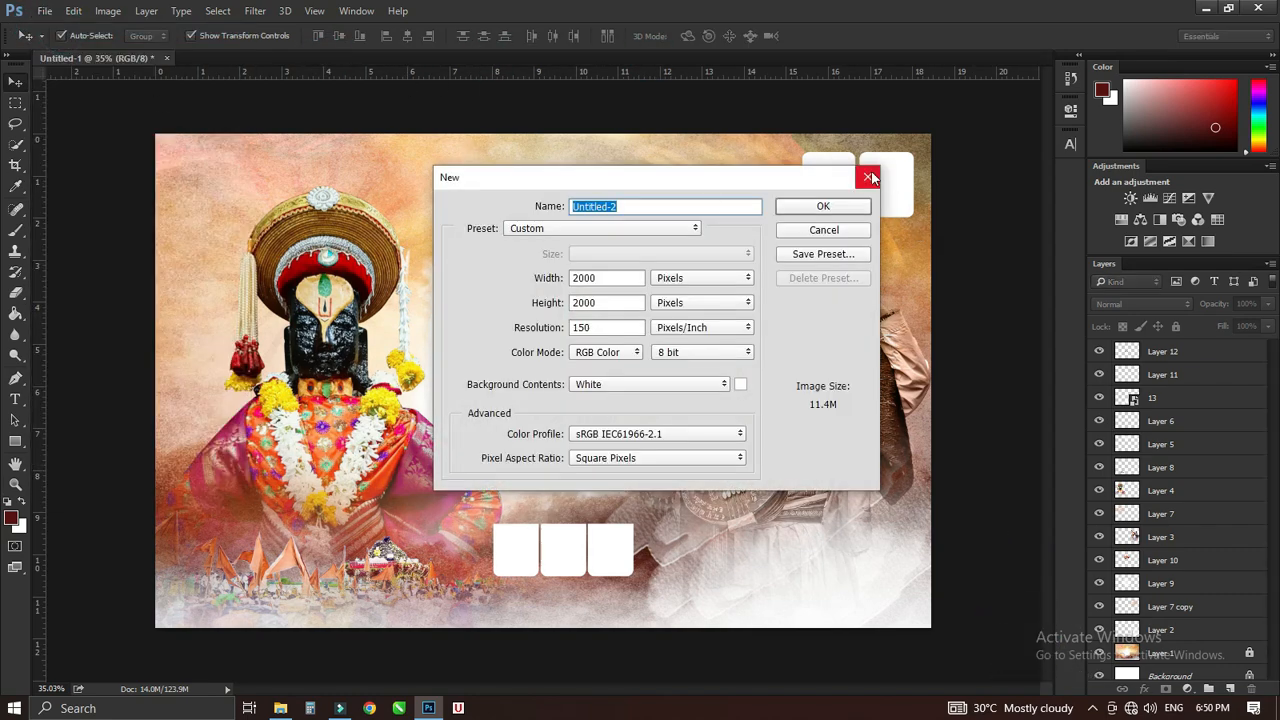
{"action": "left_click", "coordinate": [868, 177]}
Step: Open the devotees image 11.png from the yekadashi Banner Design folder
{"action": "left_click", "coordinate": [44, 10]}
{"action": "left_click", "coordinate": [45, 42]}
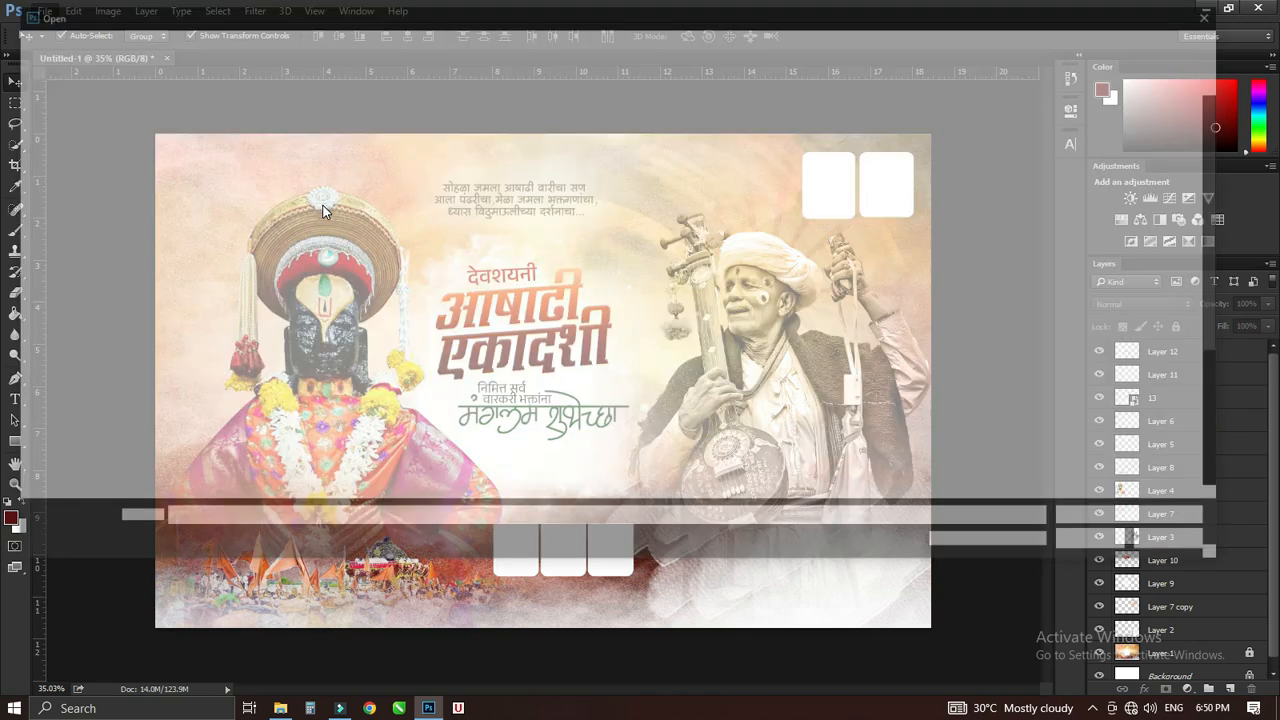
{"action": "scroll", "coordinate": [526, 245], "scroll_direction": "down", "scroll_amount": 3}
{"action": "left_click", "coordinate": [1098, 149]}
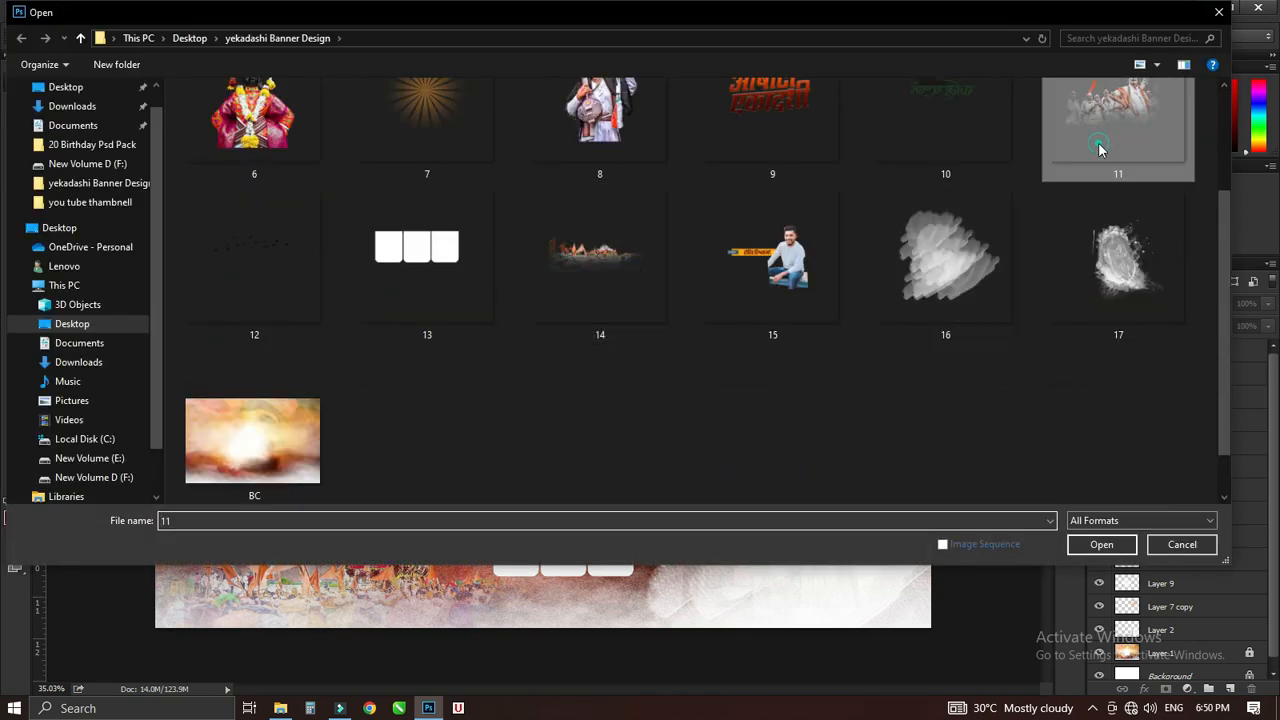
{"action": "double_click", "coordinate": [1098, 149]}
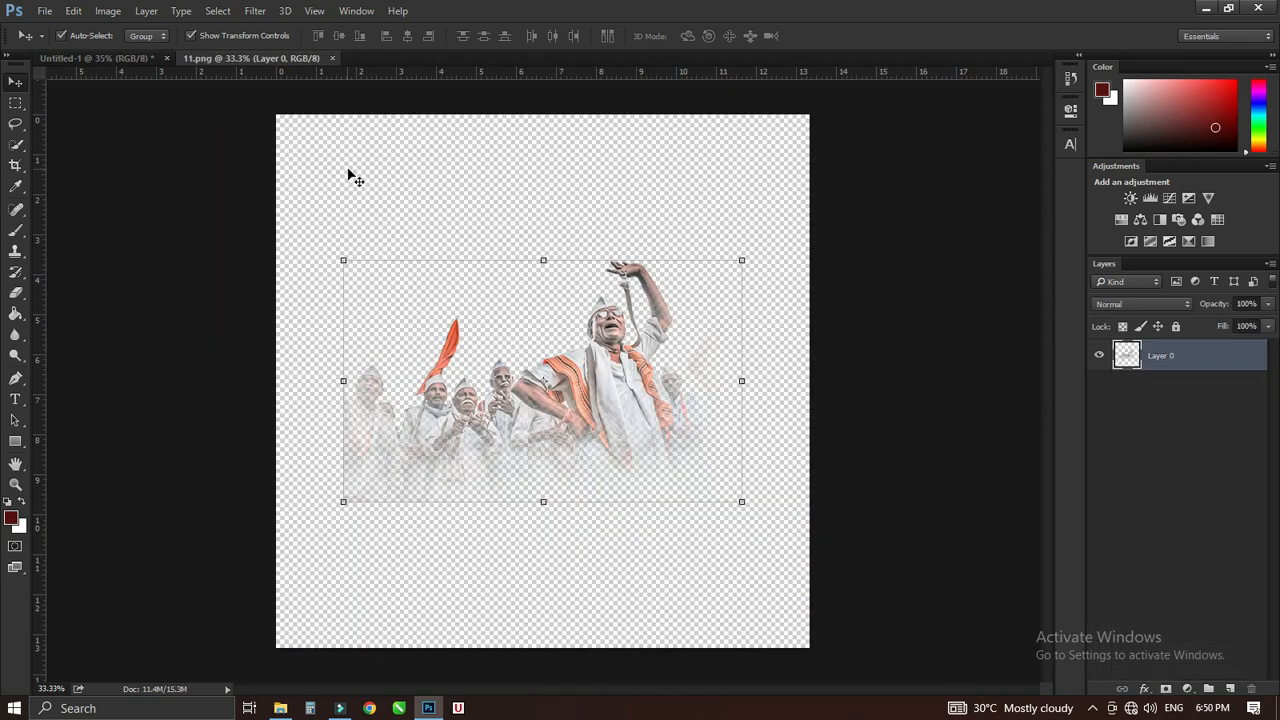
Step: Copy the devotees group into Untitled-1 and move its layer directly below the title layer
{"action": "left_click_drag", "start_coordinate": [613, 352], "coordinate": [537, 243]}
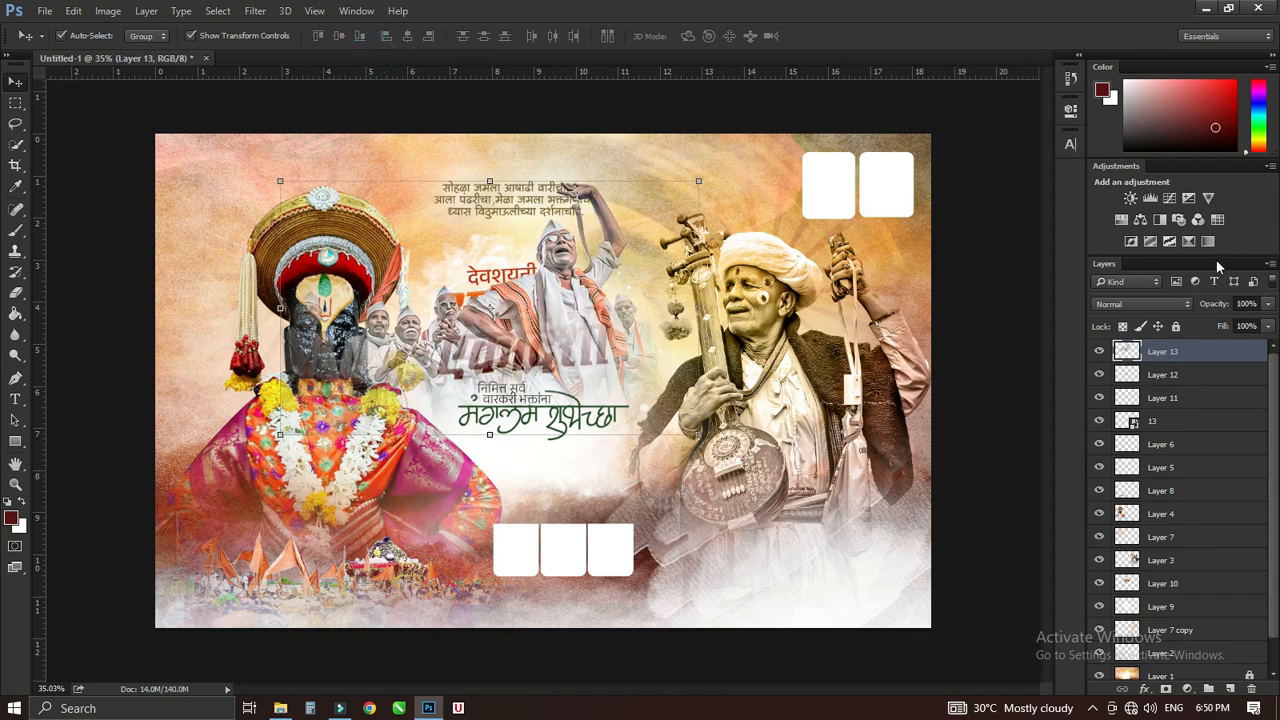
{"action": "left_click_drag", "start_coordinate": [1230, 354], "coordinate": [1214, 571]}
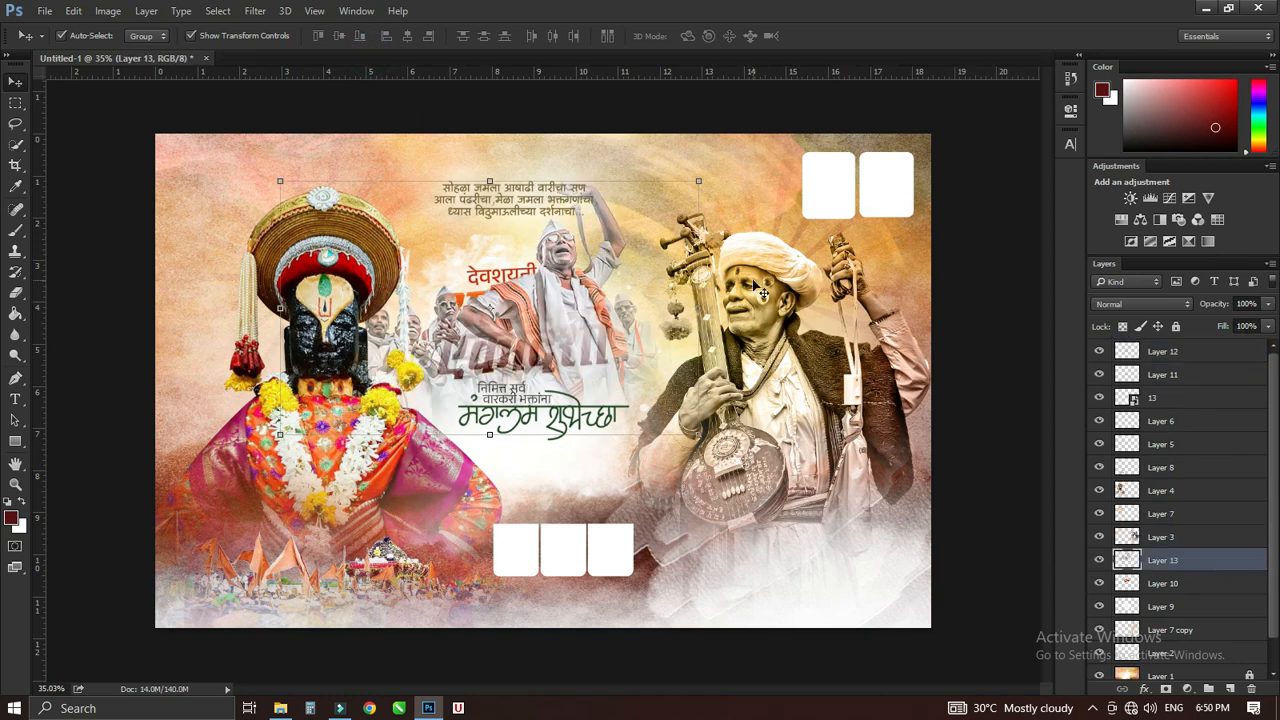
{"action": "left_click_drag", "start_coordinate": [1127, 558], "coordinate": [1203, 584]}
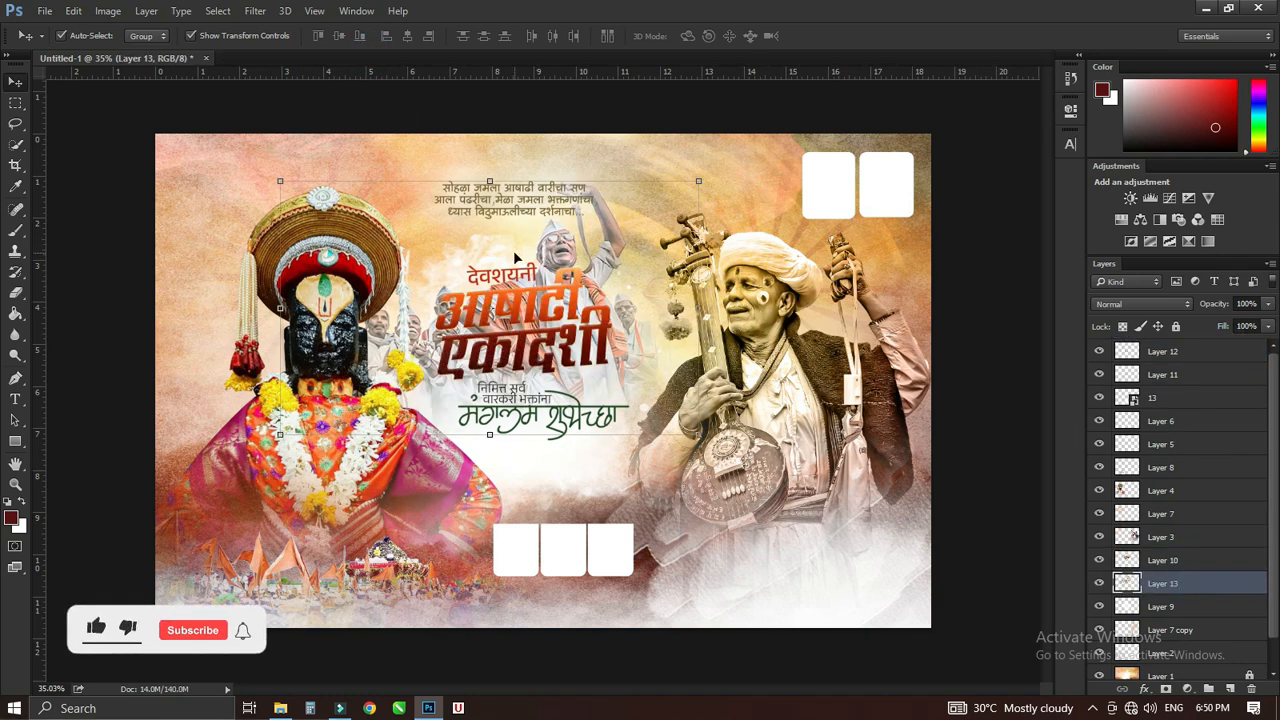
Step: Move the greeting text down toward the three white frames and scale it down slightly
{"action": "left_click", "coordinate": [565, 415]}
{"action": "left_click_drag", "start_coordinate": [565, 415], "coordinate": [585, 458]}
{"action": "key", "text": "ctrl+t"}
{"action": "left_click_drag", "start_coordinate": [647, 423], "coordinate": [621, 432]}
{"action": "key", "text": "Return"}
{"action": "left_click", "coordinate": [988, 378]}
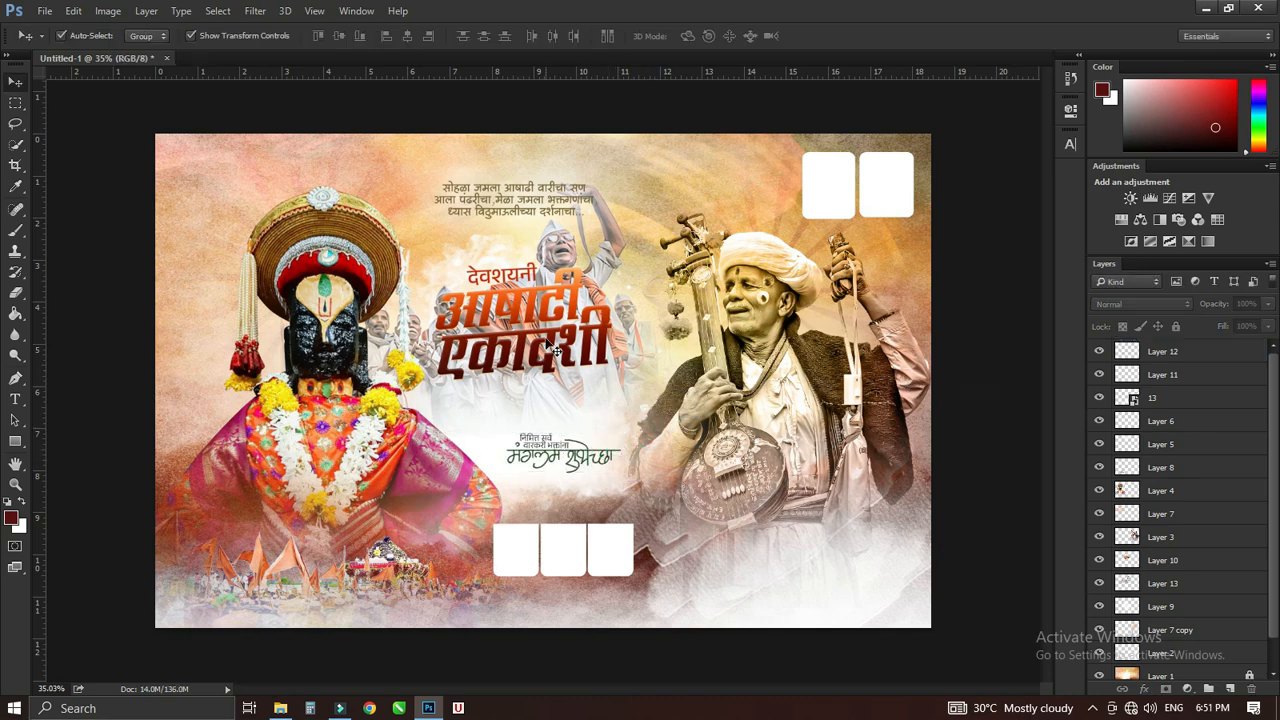
Step: Move the title down to just above the greeting, and shrink the devotees group to fit between verse and title
{"action": "left_click_drag", "start_coordinate": [550, 313], "coordinate": [560, 370]}
{"action": "left_click_drag", "start_coordinate": [552, 283], "coordinate": [562, 258]}
{"action": "key", "text": "ctrl+t"}
{"action": "left_click_drag", "start_coordinate": [712, 156], "coordinate": [599, 203]}
{"action": "key", "text": "Return"}
{"action": "left_click_drag", "start_coordinate": [557, 281], "coordinate": [588, 287]}
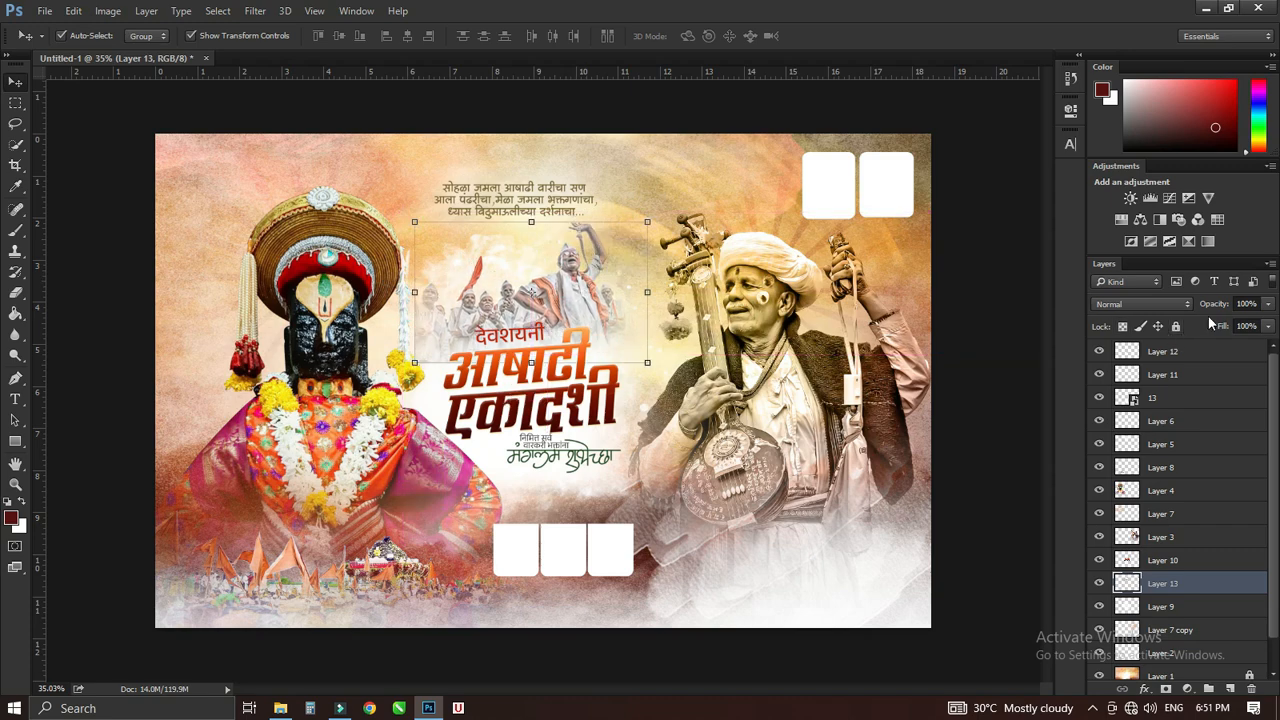
Step: Lower the opacity of the devotees layer so it blends into the background
{"action": "left_click_drag", "start_coordinate": [1207, 305], "coordinate": [1181, 306]}
{"action": "left_click", "coordinate": [997, 230]}
{"action": "key", "text": "z"}
{"action": "left_click_drag", "start_coordinate": [578, 275], "coordinate": [589, 309]}
{"action": "key", "text": "v"}
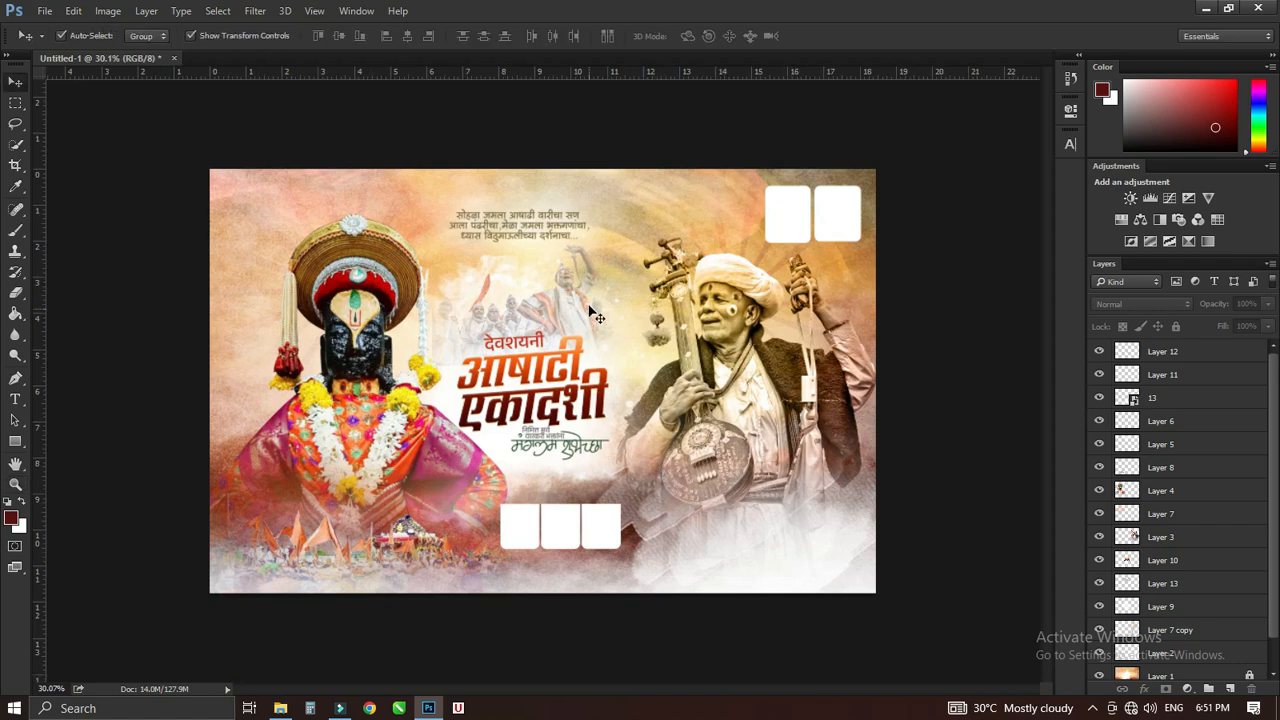
Step: Open 12.png and copy its flock of birds into Untitled-1
{"action": "left_click", "coordinate": [44, 10]}
{"action": "left_click", "coordinate": [60, 40]}
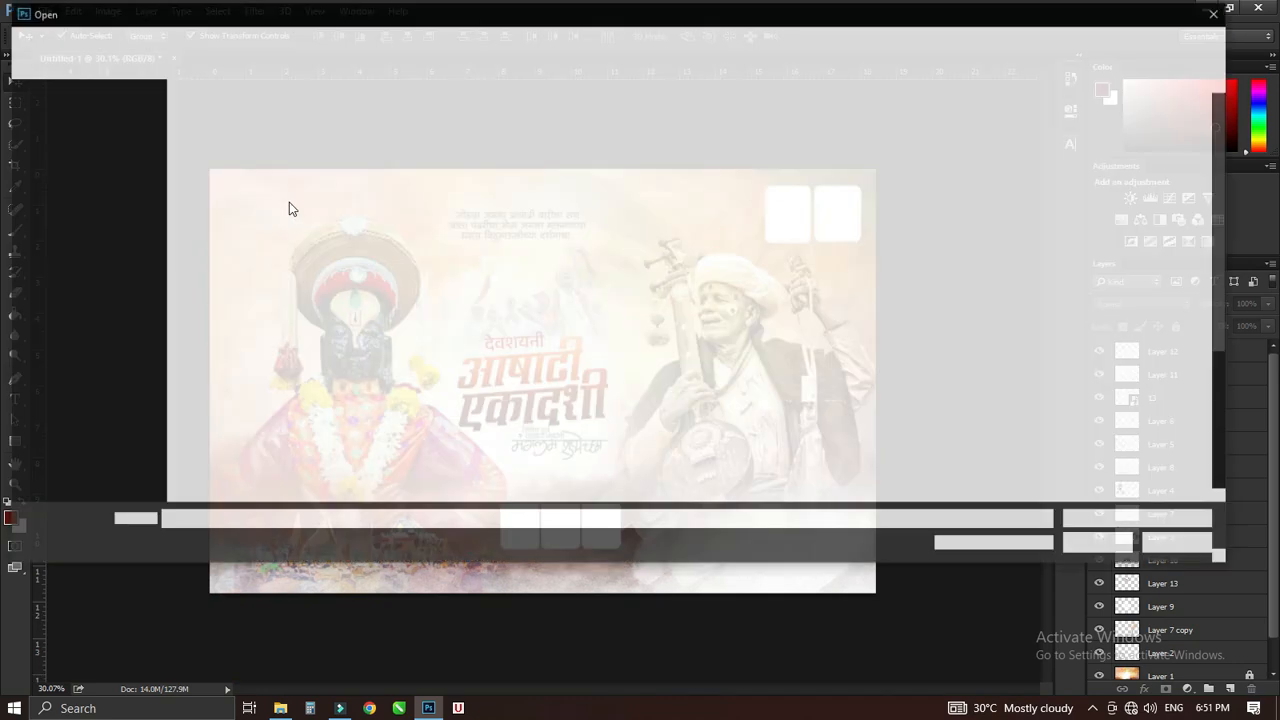
{"action": "scroll", "coordinate": [680, 365], "scroll_direction": "down", "scroll_amount": 2}
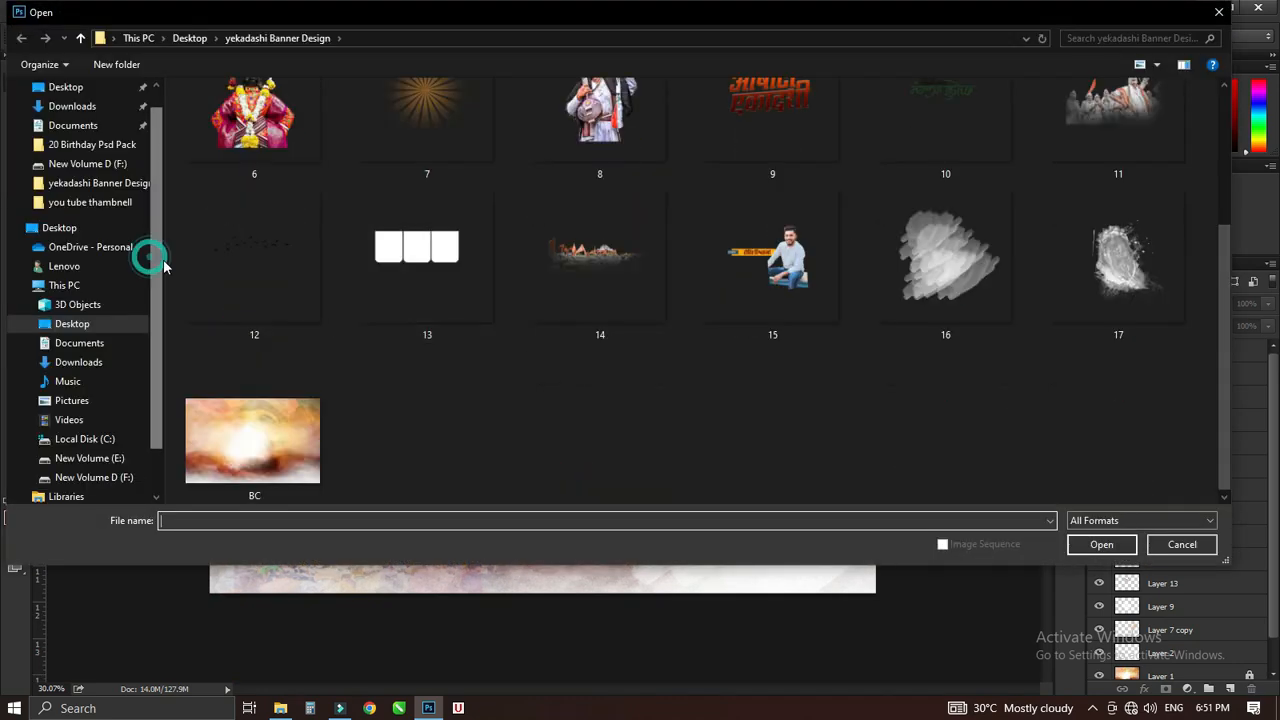
{"action": "double_click", "coordinate": [213, 272]}
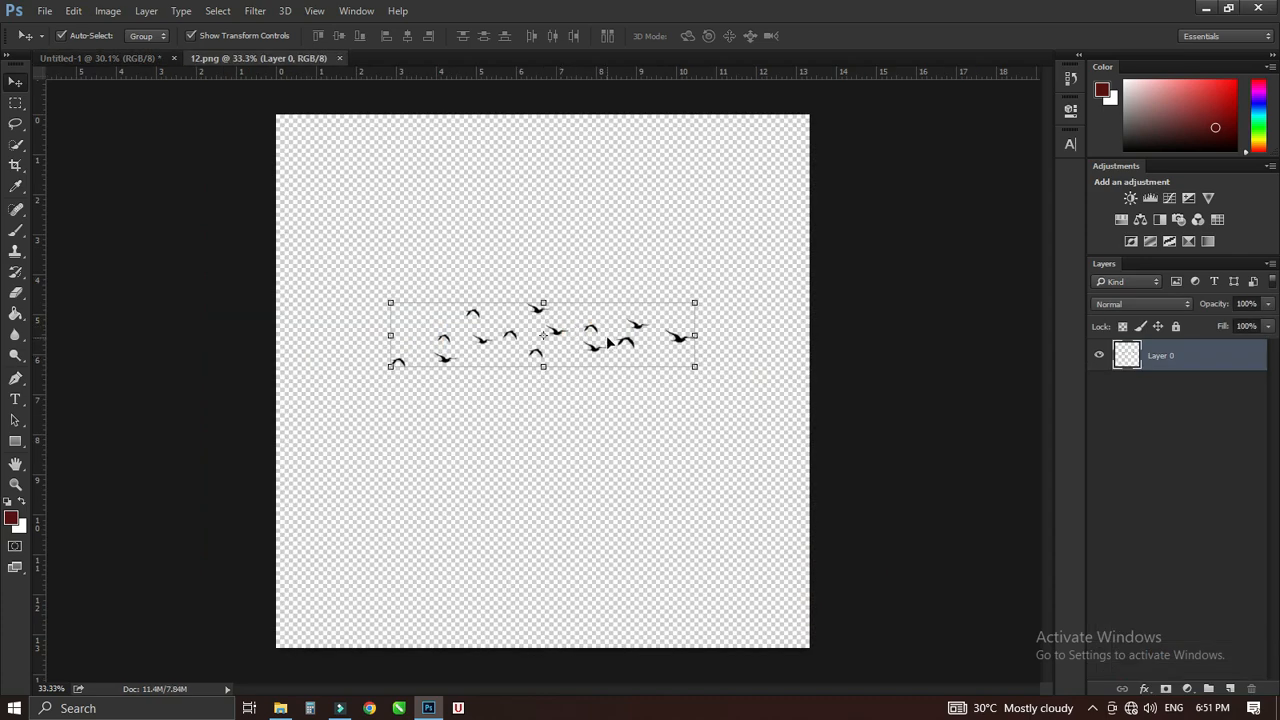
{"action": "left_click_drag", "start_coordinate": [624, 345], "coordinate": [232, 104]}
{"action": "left_click_drag", "start_coordinate": [112, 61], "coordinate": [532, 288]}
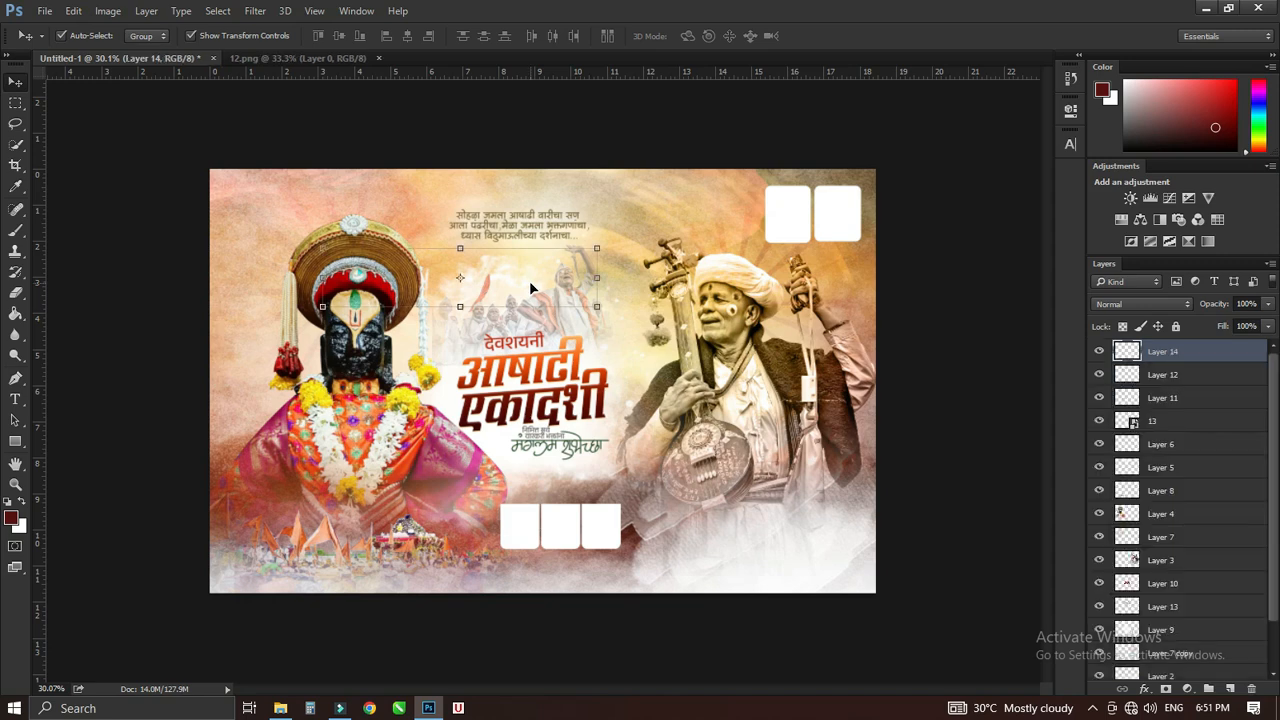
Step: Scale the birds to about 31% and place them between the verse and the devotees
{"action": "key", "text": "ctrl+t"}
{"action": "left_click_drag", "start_coordinate": [598, 246], "coordinate": [501, 280]}
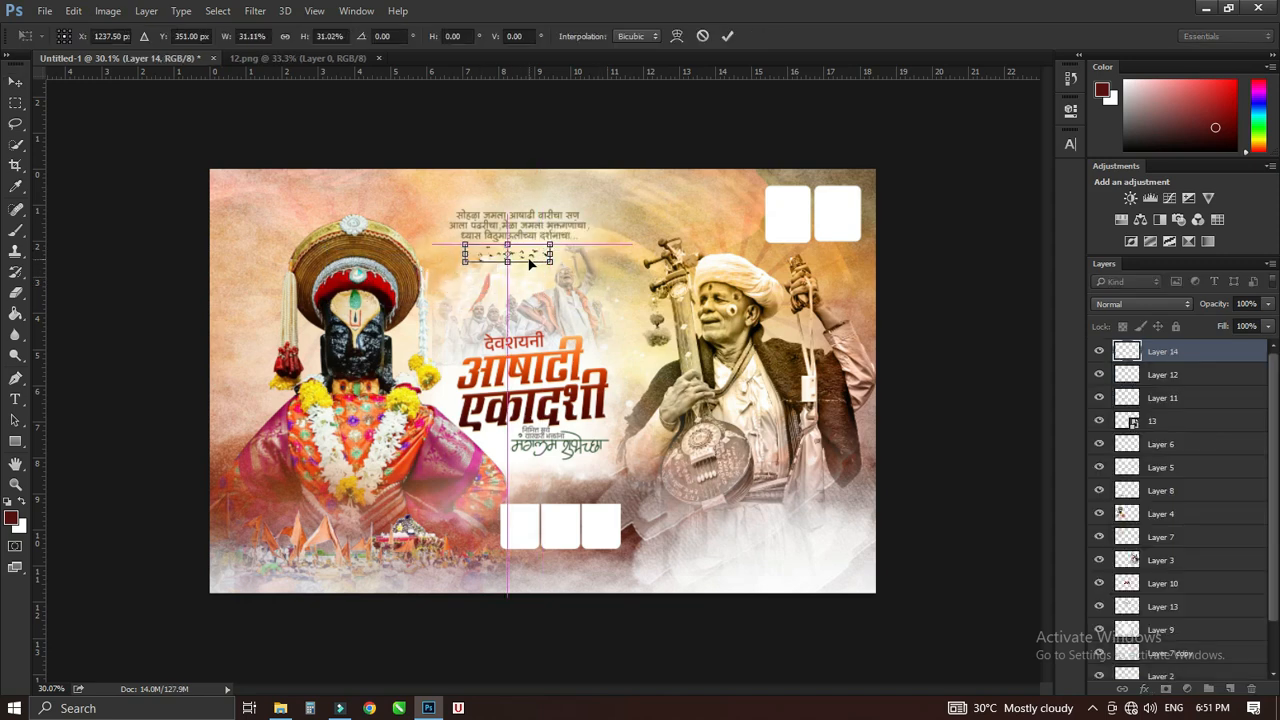
{"action": "key", "text": "Return"}
{"action": "key", "text": "shift+Down"}
{"action": "key", "text": "shift+Down"}
{"action": "key", "text": "shift+Down"}
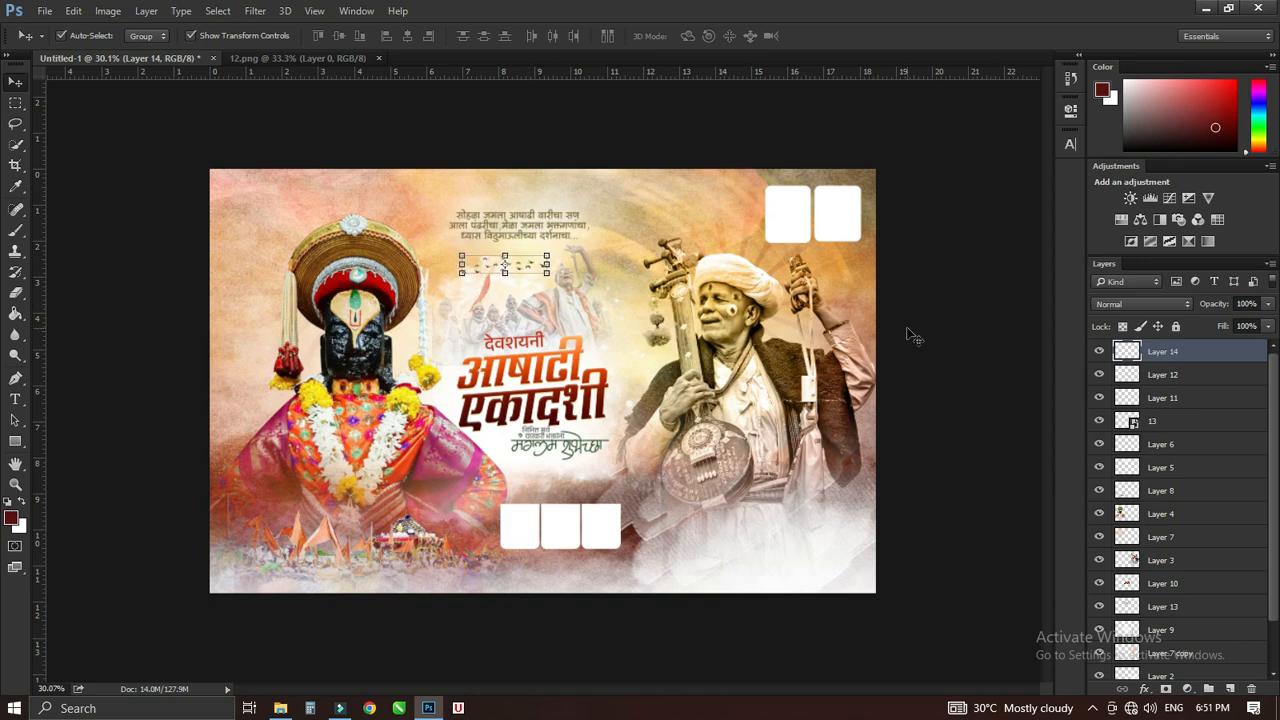
{"action": "left_click", "coordinate": [906, 330]}
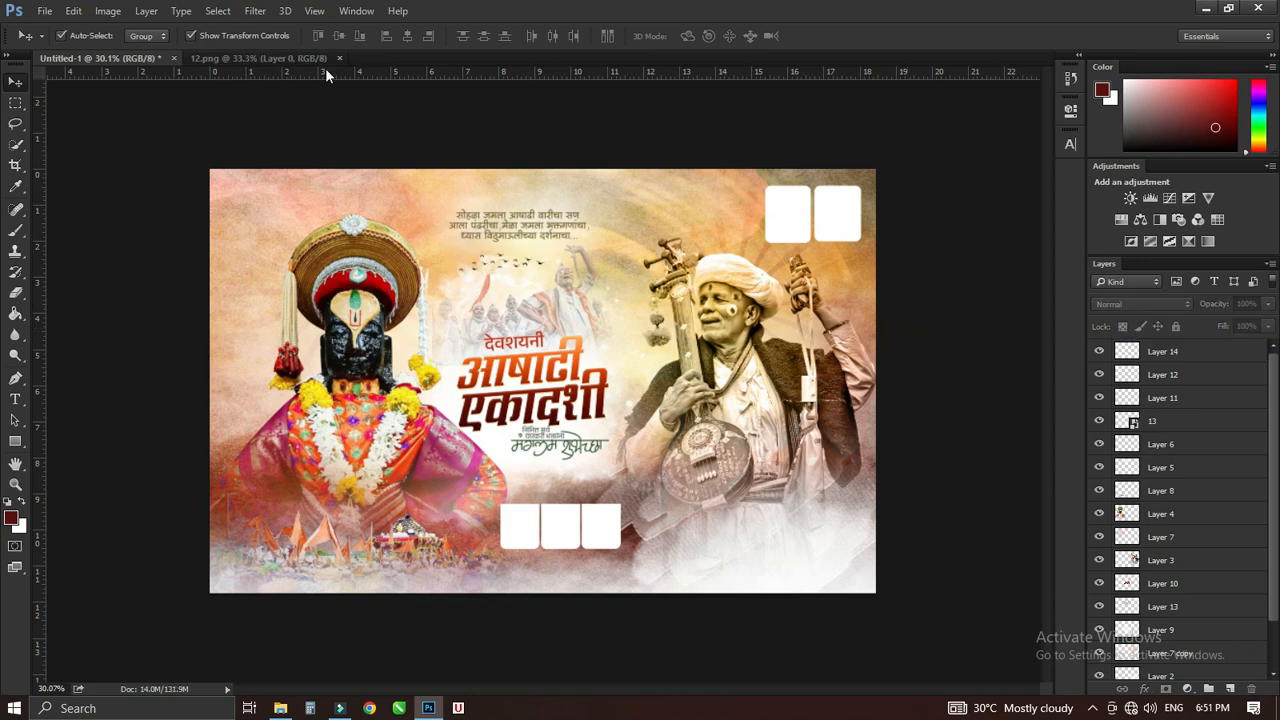
Step: Open 15.png and copy its seated man's portrait with the name strip into Untitled-1
{"action": "left_click", "coordinate": [45, 11]}
{"action": "left_click", "coordinate": [86, 44]}
{"action": "scroll", "coordinate": [470, 217], "scroll_direction": "down", "scroll_amount": 3}
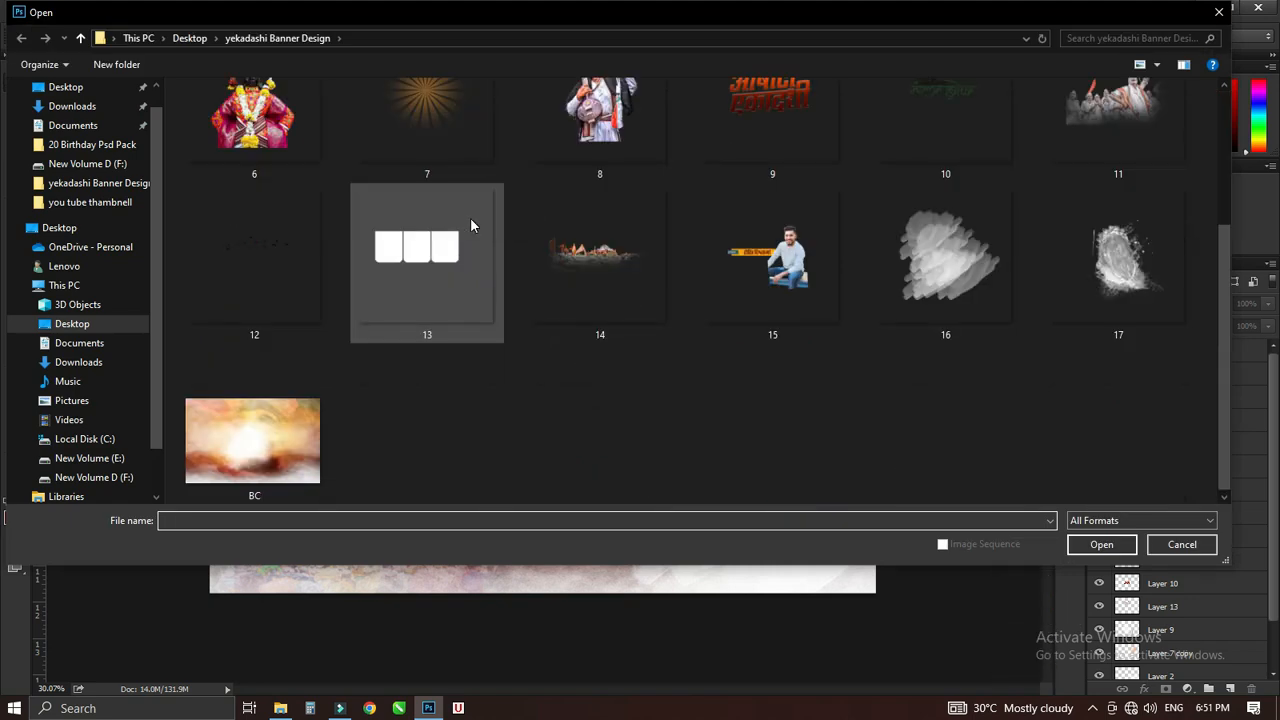
{"action": "scroll", "coordinate": [470, 225], "scroll_direction": "up", "scroll_amount": 1}
{"action": "left_click", "coordinate": [772, 300]}
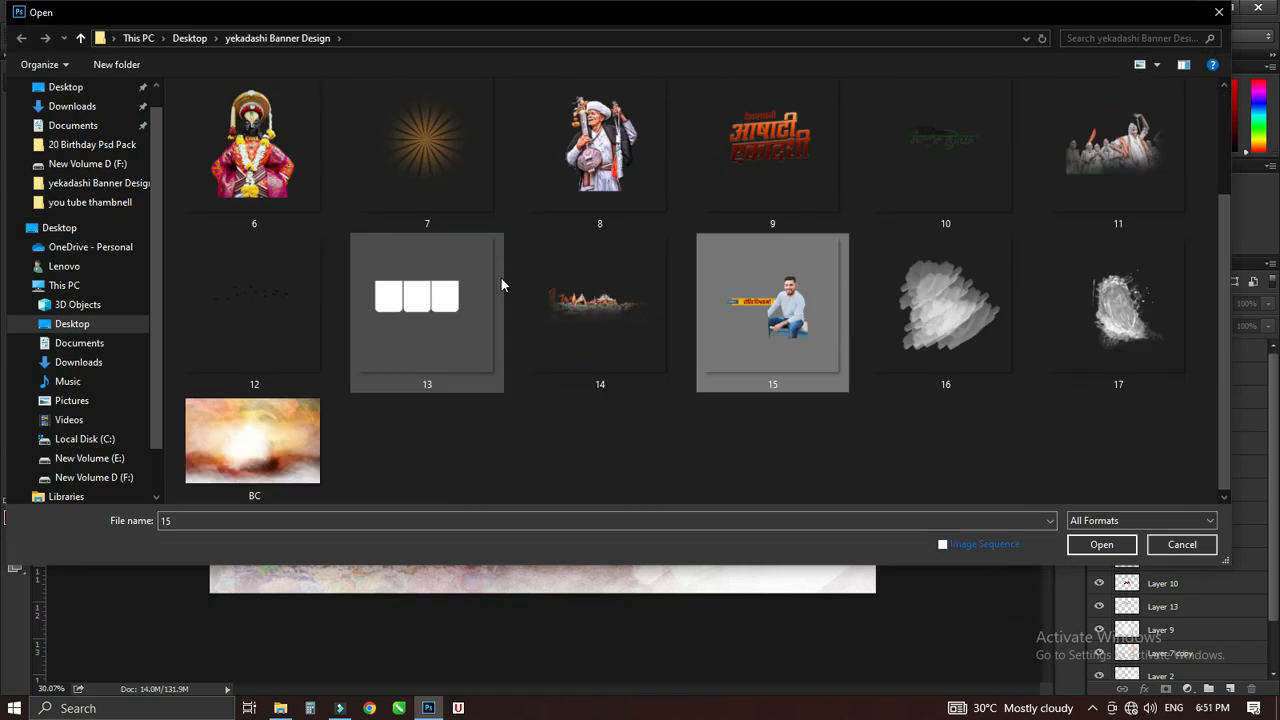
{"action": "double_click", "coordinate": [764, 335]}
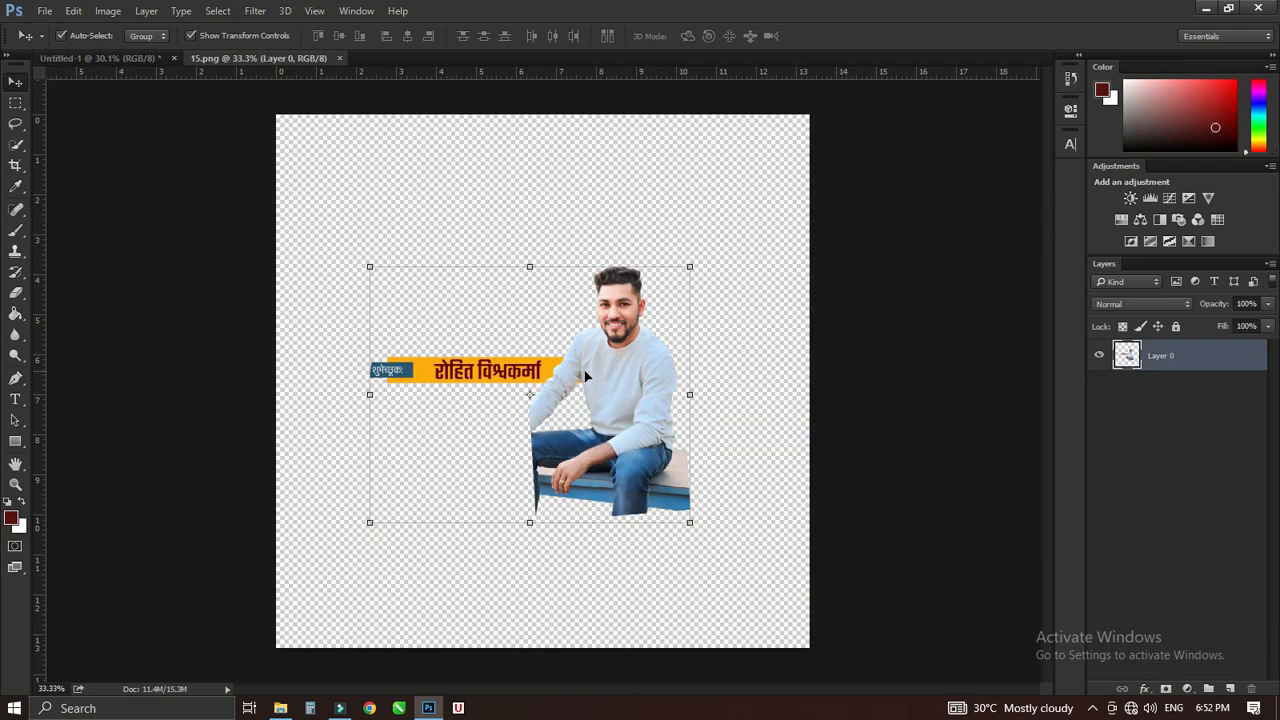
{"action": "left_click_drag", "start_coordinate": [600, 338], "coordinate": [140, 65]}
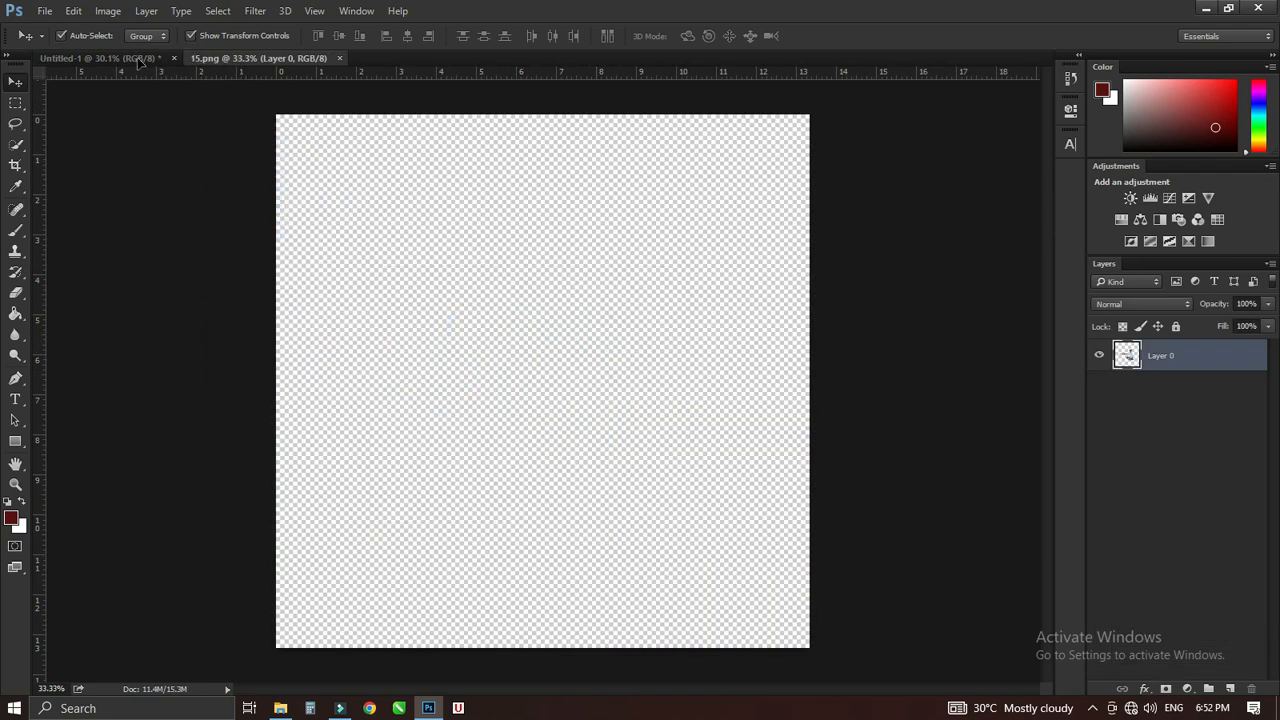
{"action": "left_click_drag", "start_coordinate": [210, 114], "coordinate": [768, 484]}
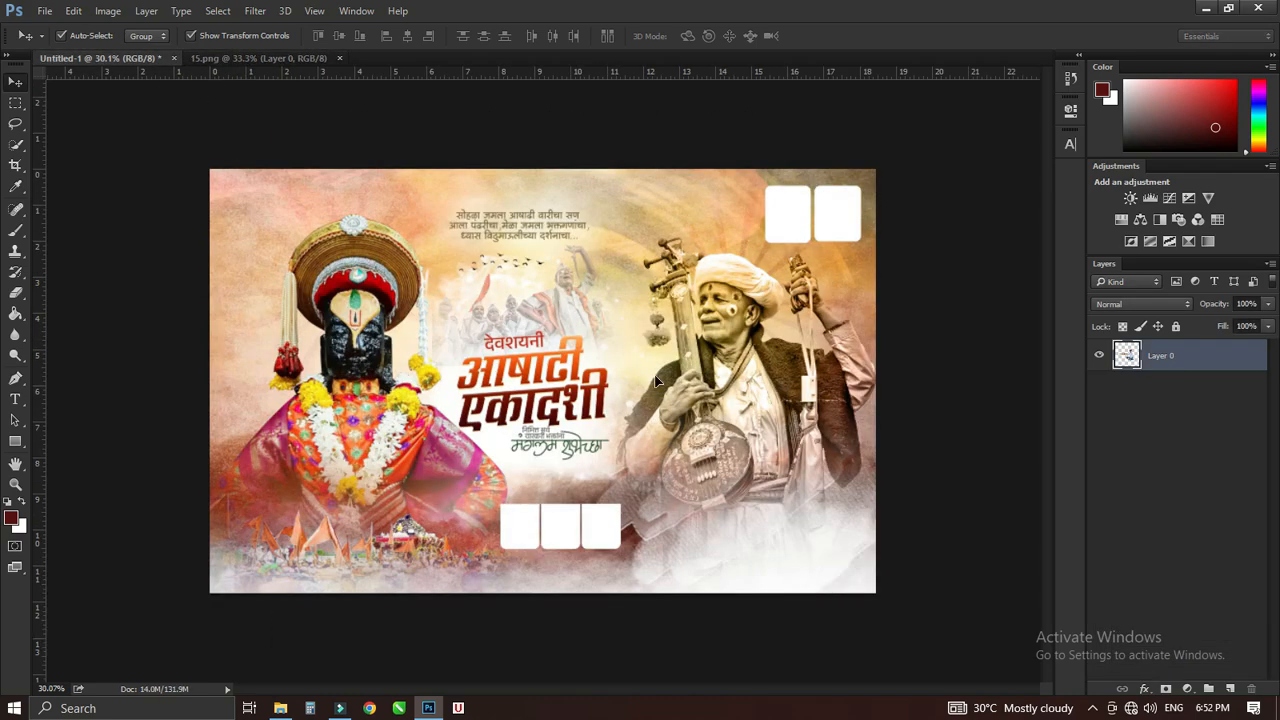
Step: Close 15.png and fit the portrait with its name strip into the banner's bottom-right corner
{"action": "left_click_drag", "start_coordinate": [505, 325], "coordinate": [452, 208]}
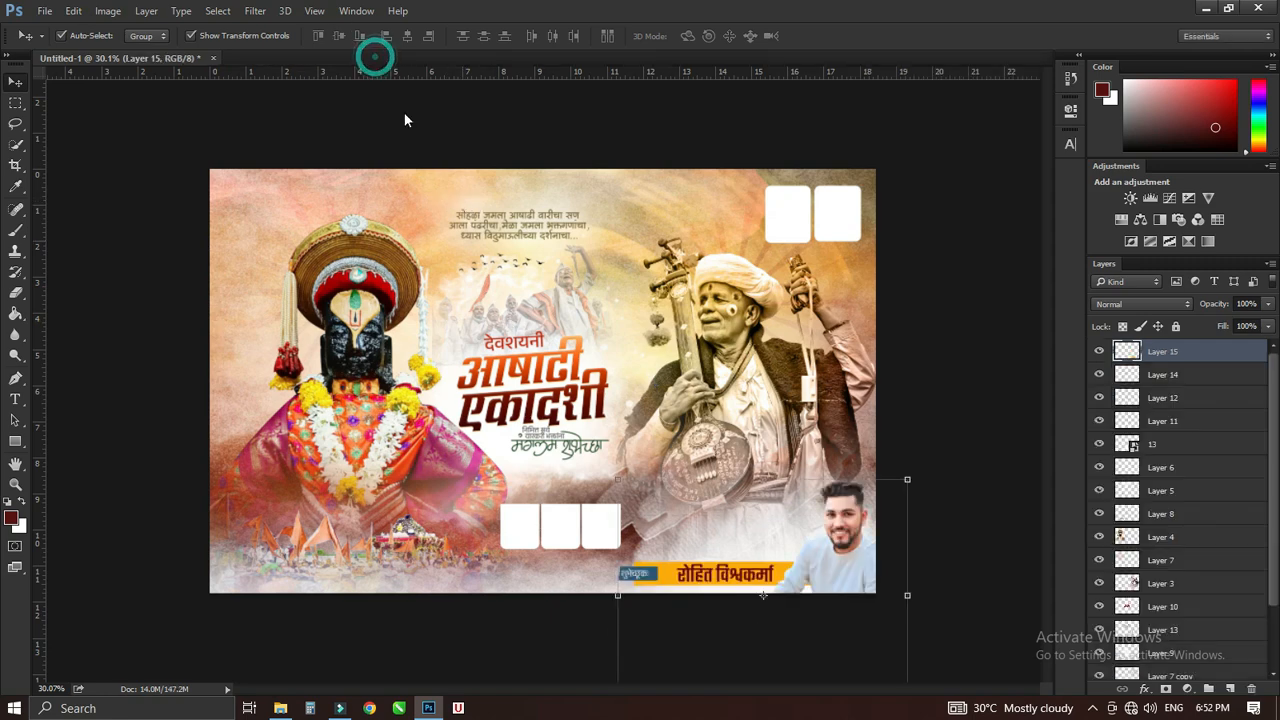
{"action": "mouse_move", "coordinate": [845, 535]}
{"action": "left_mouse_down"}
{"action": "mouse_move", "coordinate": [850, 490]}
{"action": "mouse_move", "coordinate": [832, 534]}
{"action": "left_mouse_up"}
{"action": "left_click", "coordinate": [941, 553]}
Step: Open 5.png, copy its orange glow into Untitled-1, and close 5.png
{"action": "left_click", "coordinate": [47, 11]}
{"action": "left_click", "coordinate": [60, 43]}
{"action": "key", "text": "Escape"}
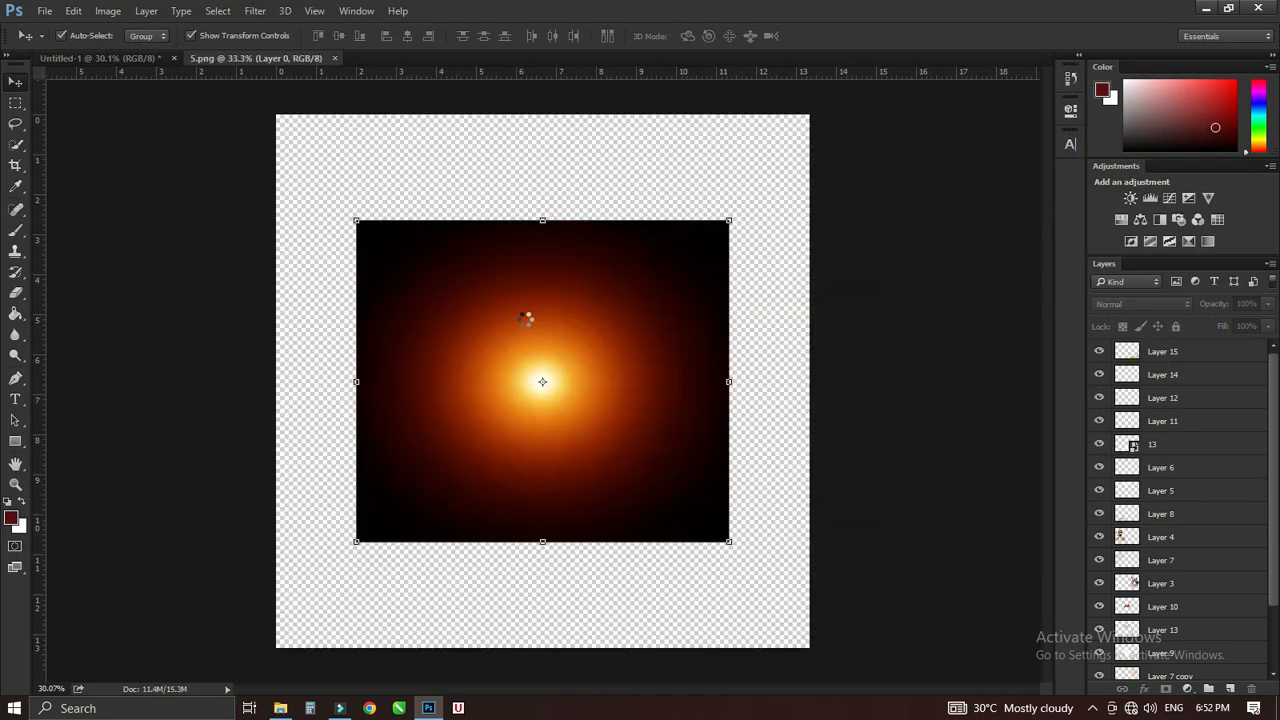
{"action": "left_click_drag", "start_coordinate": [528, 314], "coordinate": [482, 296]}
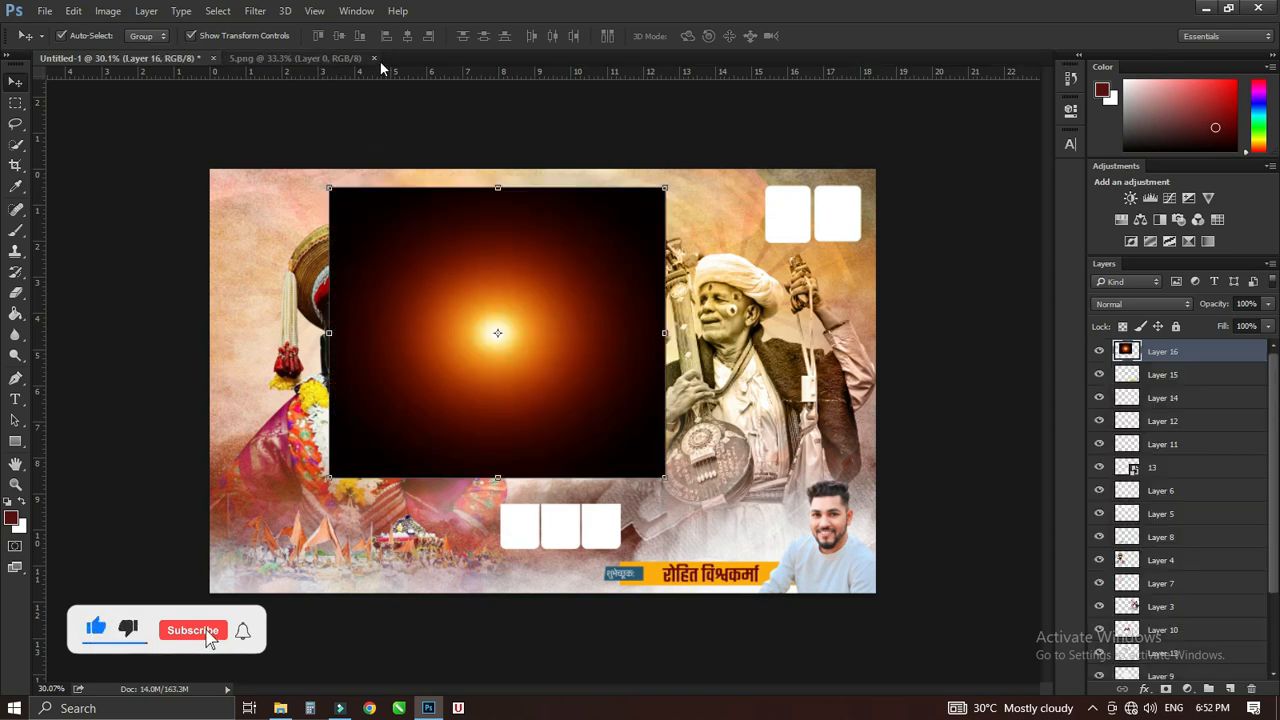
{"action": "left_click", "coordinate": [332, 60]}
{"action": "left_click", "coordinate": [370, 59]}
Step: Set the orange glow layer's blend mode to Screen
{"action": "left_click_drag", "start_coordinate": [406, 343], "coordinate": [388, 386]}
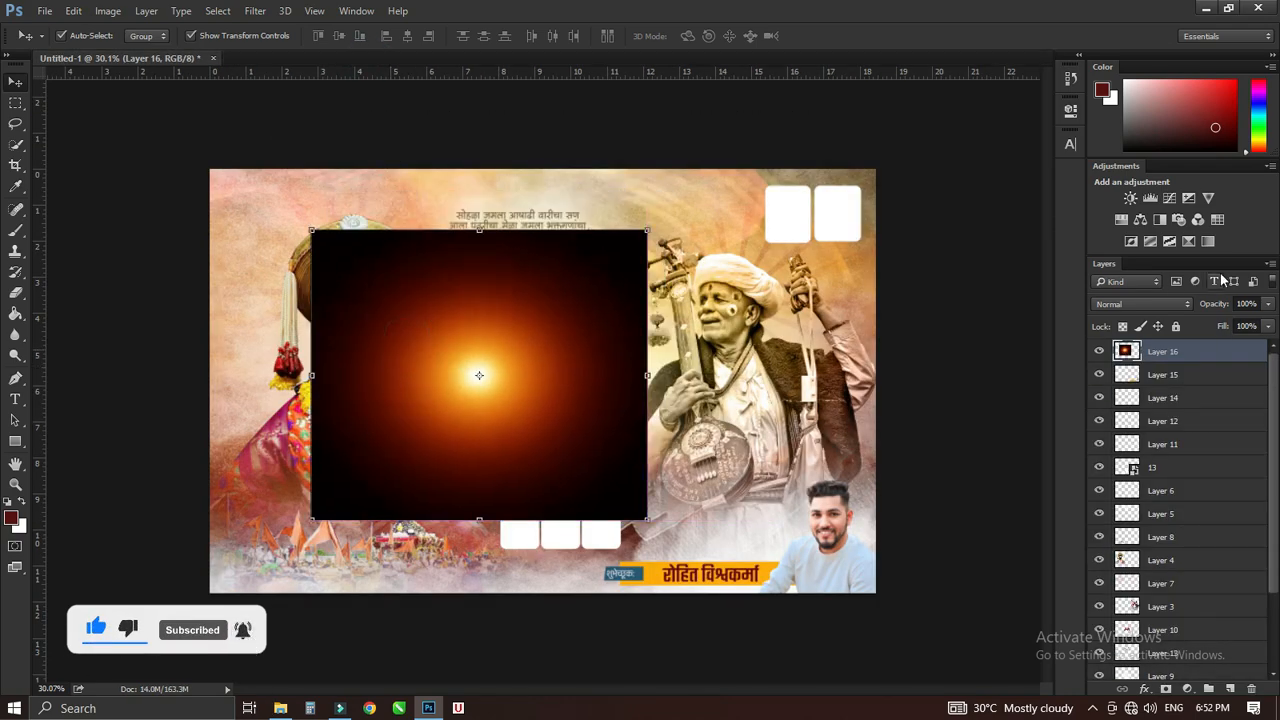
{"action": "left_click", "coordinate": [1142, 304]}
{"action": "left_click", "coordinate": [1104, 413]}
Step: Move the glow onto the deity's shoulder beside the title and stack its layer directly above the deity layer, Layer 4
{"action": "left_click_drag", "start_coordinate": [560, 352], "coordinate": [461, 398]}
{"action": "left_click_drag", "start_coordinate": [1204, 354], "coordinate": [1181, 549]}
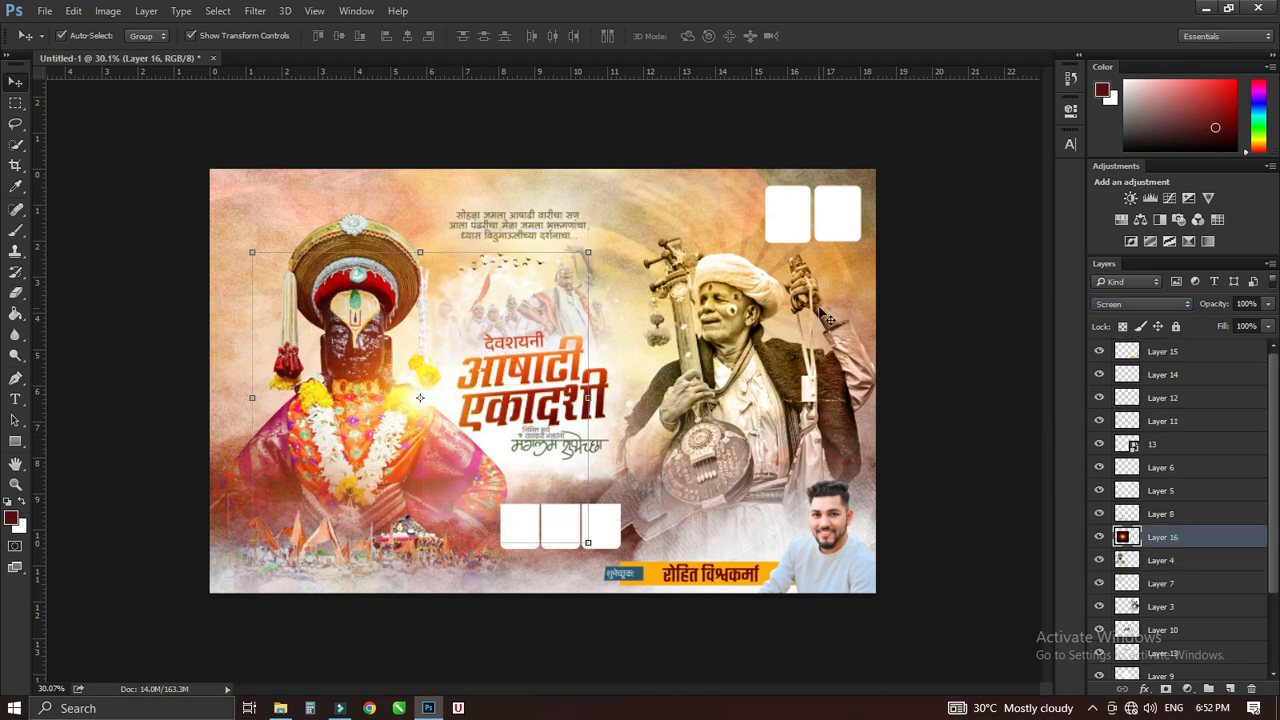
{"action": "left_click", "coordinate": [880, 304]}
Step: Save the finished banner as a JPEG named Untitled-1 on the Desktop, with quality 3 (Low) and Baseline ("Standard") format
{"action": "key", "text": "z"}
{"action": "left_click_drag", "start_coordinate": [501, 373], "coordinate": [533, 398]}
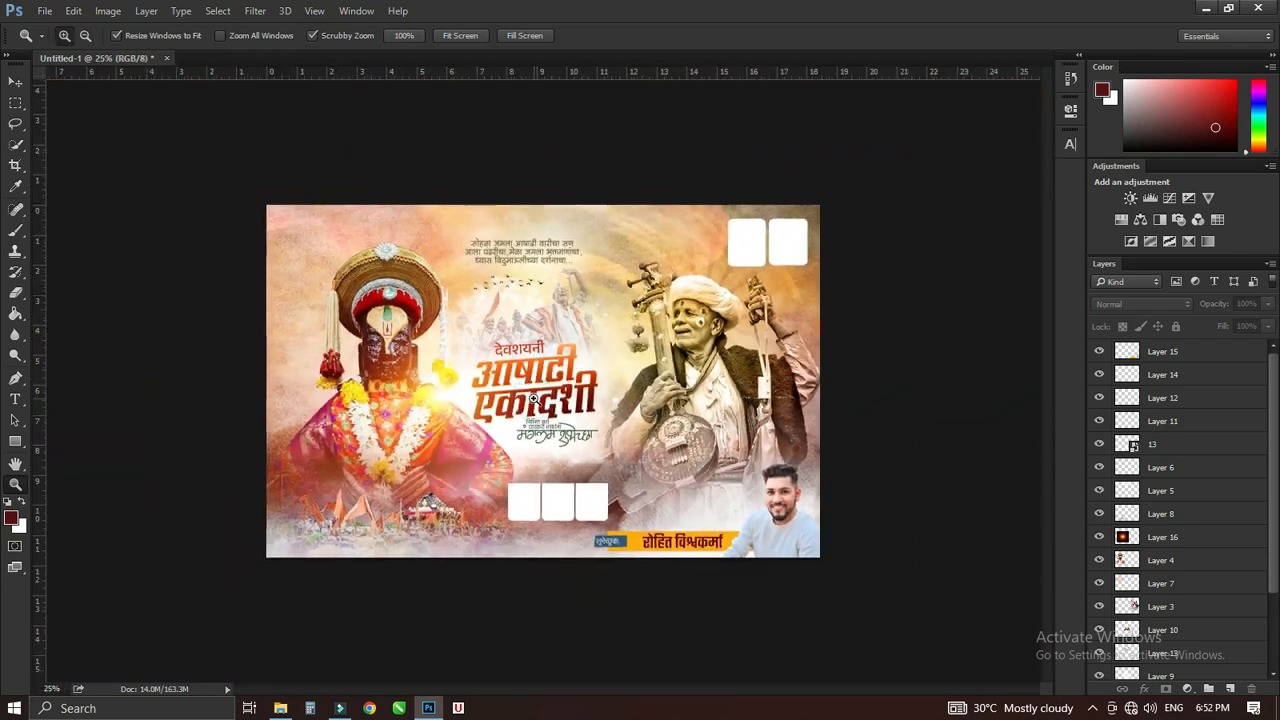
{"action": "key", "text": "v"}
{"action": "key", "text": "ctrl+shift+s"}
{"action": "left_click", "coordinate": [71, 286]}
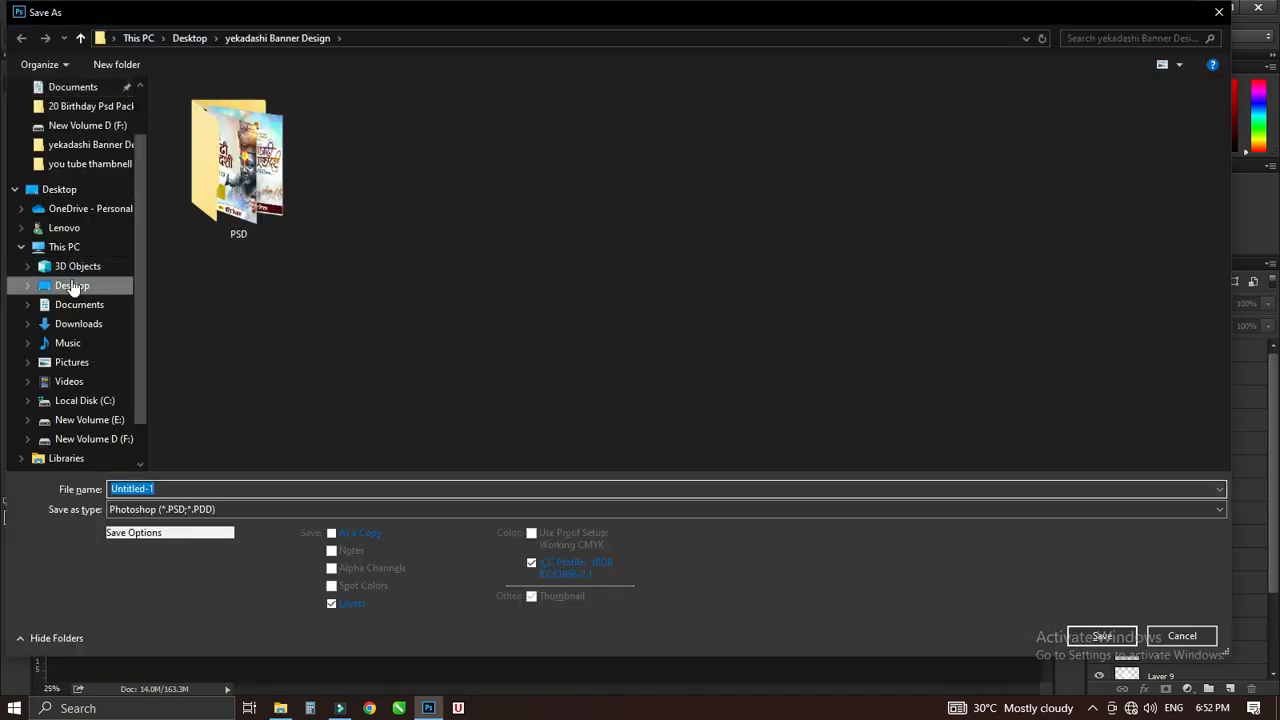
{"action": "left_click", "coordinate": [213, 511]}
{"action": "left_click", "coordinate": [209, 363]}
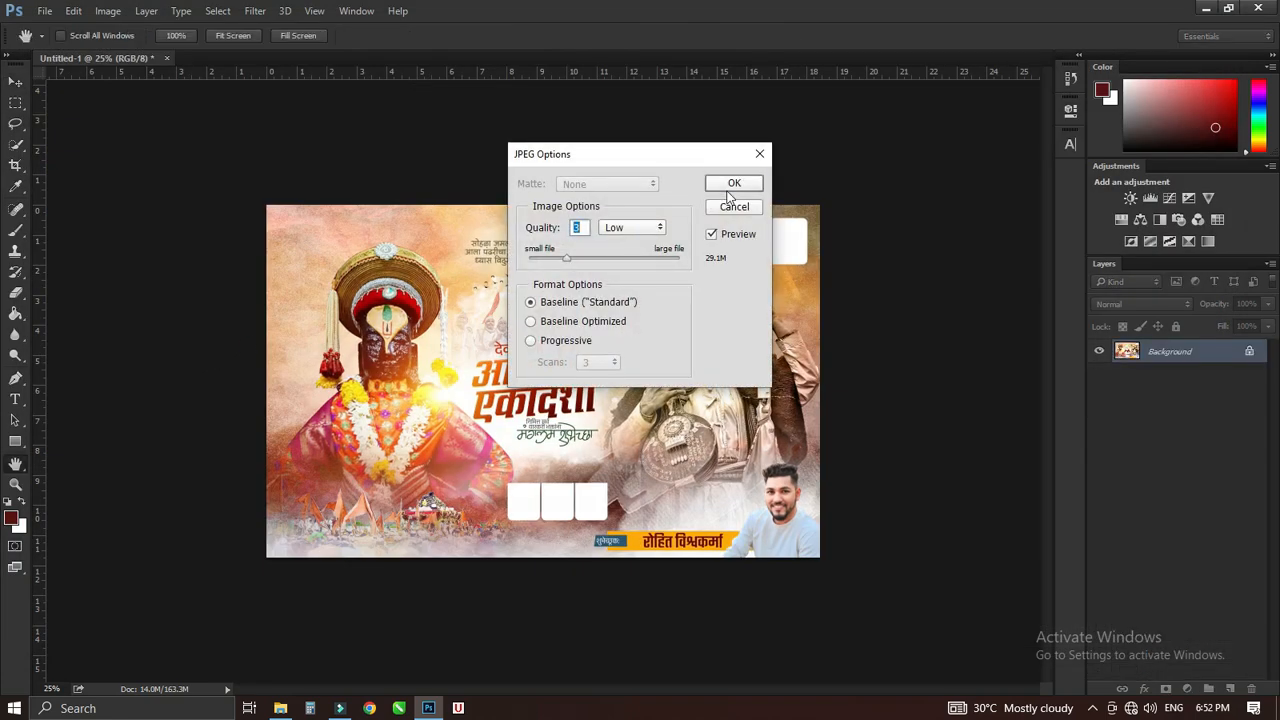
{"action": "key", "text": "Return"}
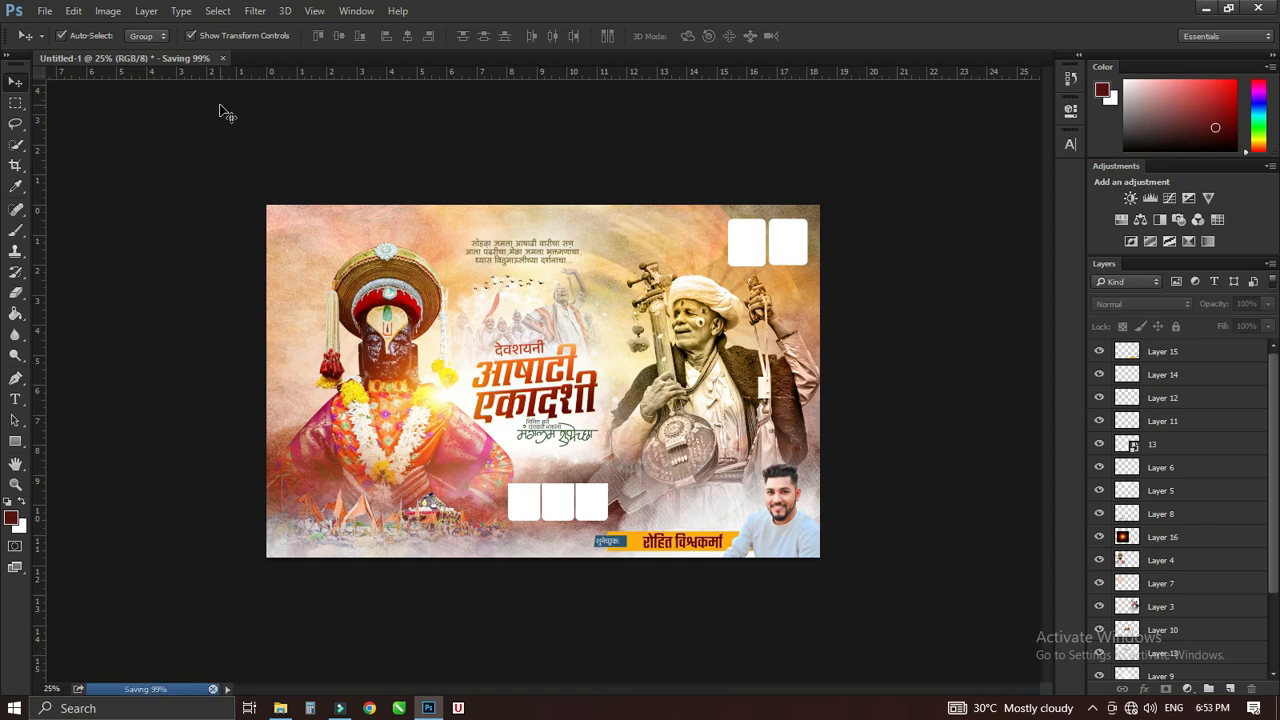
Step: Close the Untitled-1 document and minimise Photoshop
{"action": "left_click", "coordinate": [167, 57]}
{"action": "left_click", "coordinate": [643, 260]}
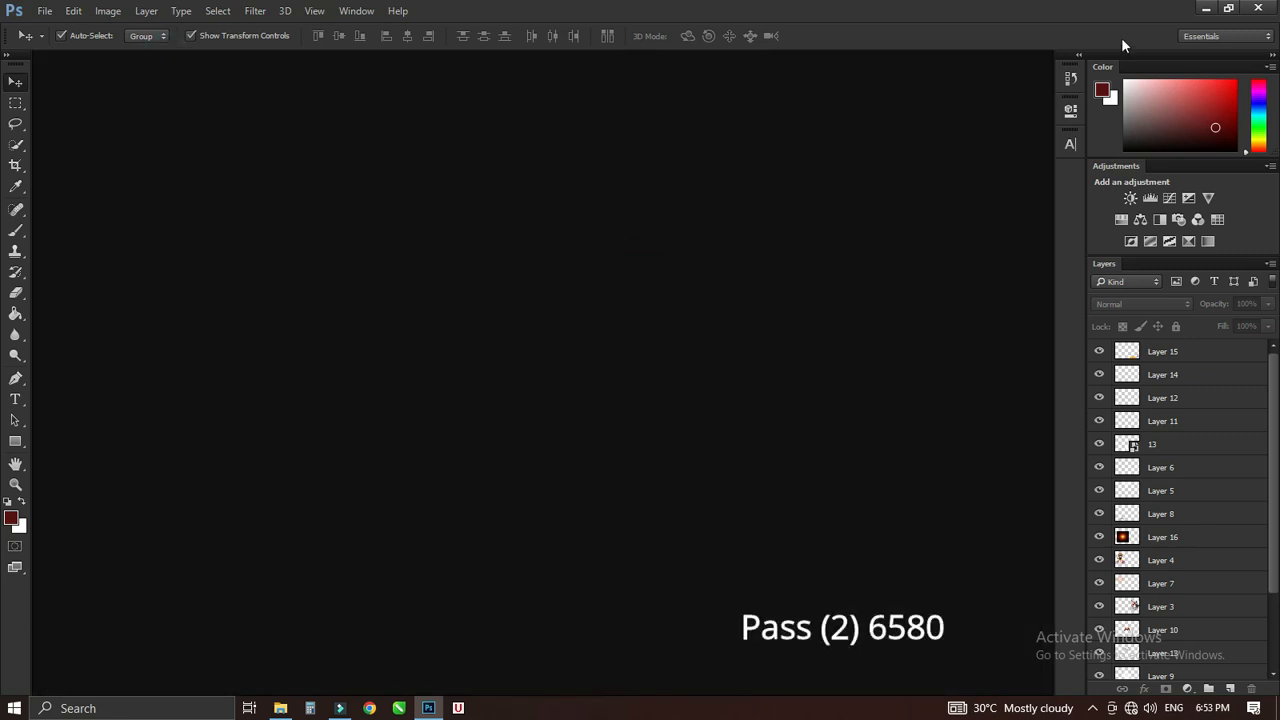
{"action": "left_click", "coordinate": [1201, 9]}
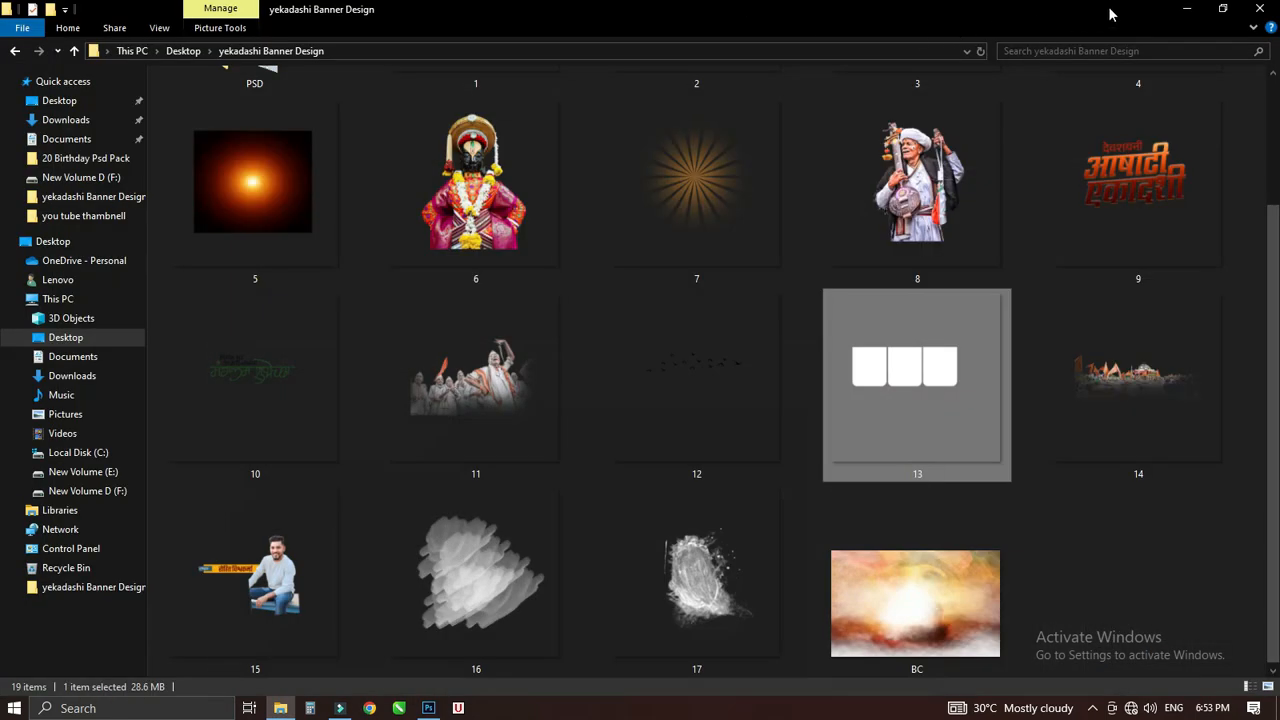
Step: Close the yekadashi Banner Design folder window and refresh the desktop
{"action": "left_click", "coordinate": [1256, 8]}
{"action": "right_click", "coordinate": [379, 156]}
{"action": "left_click", "coordinate": [437, 200]}
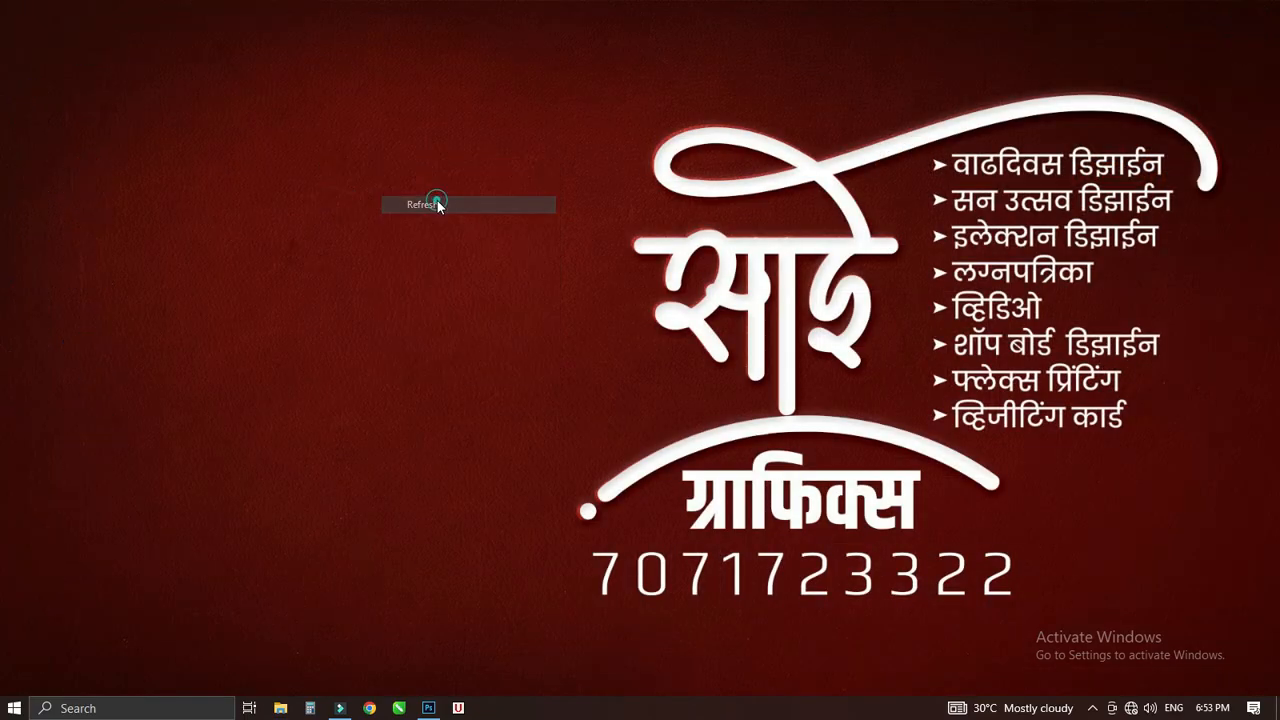